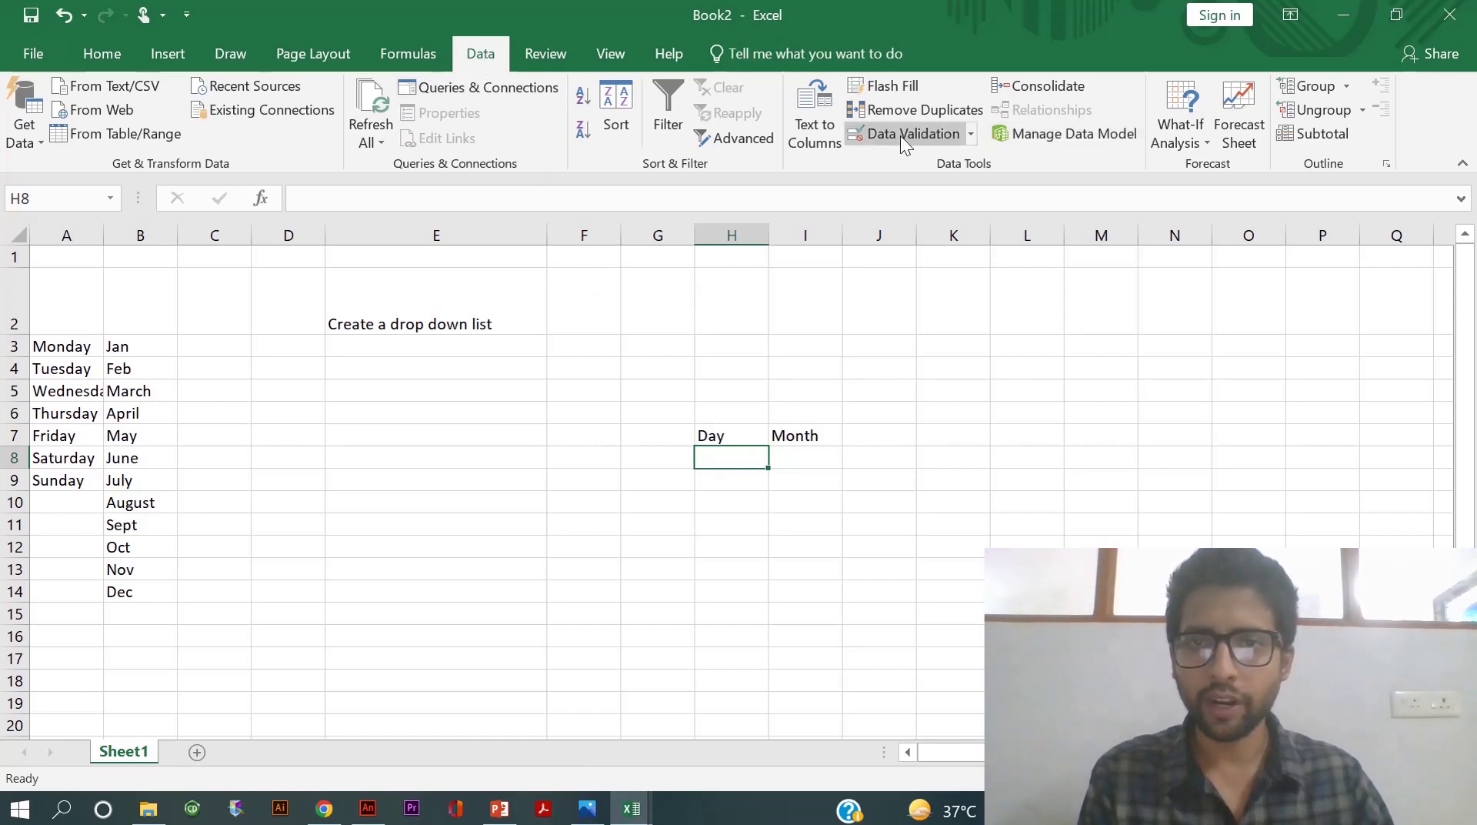
- Add a list validation to H8 sourced from A3:A9, then select Monday from its dropdown
left_click(900, 134)
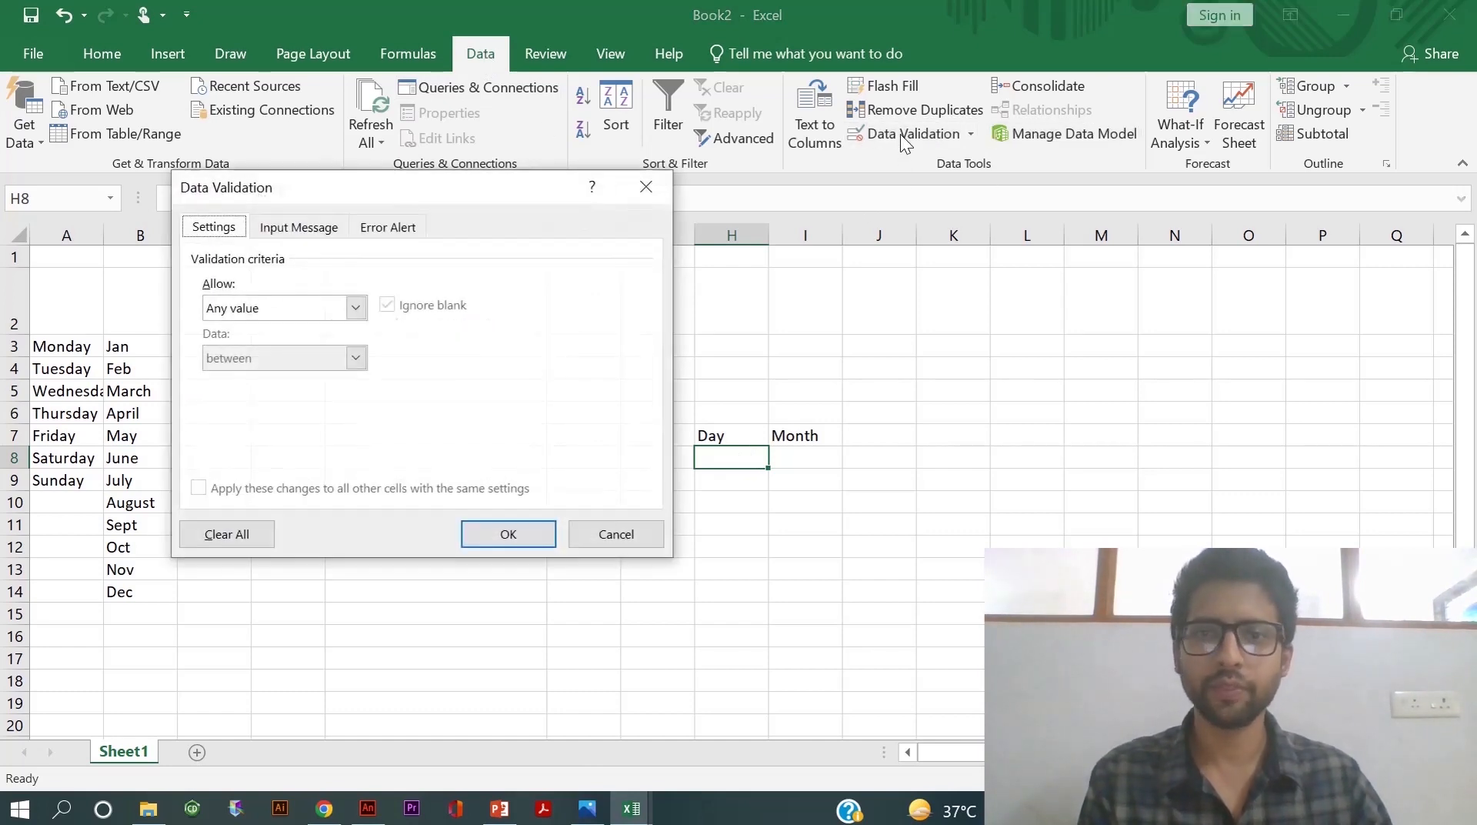
left_click(355, 308)
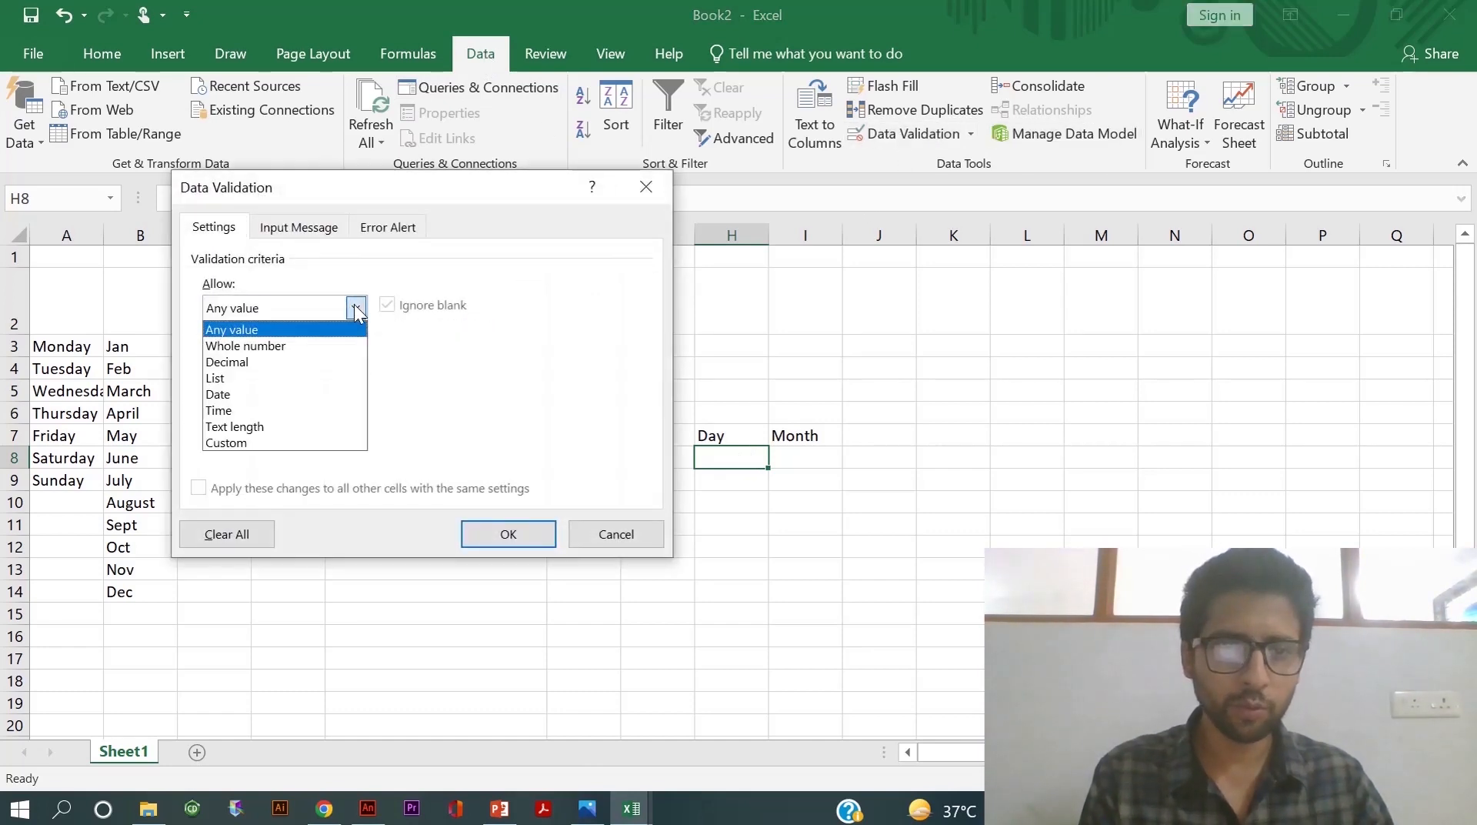
left_click(233, 379)
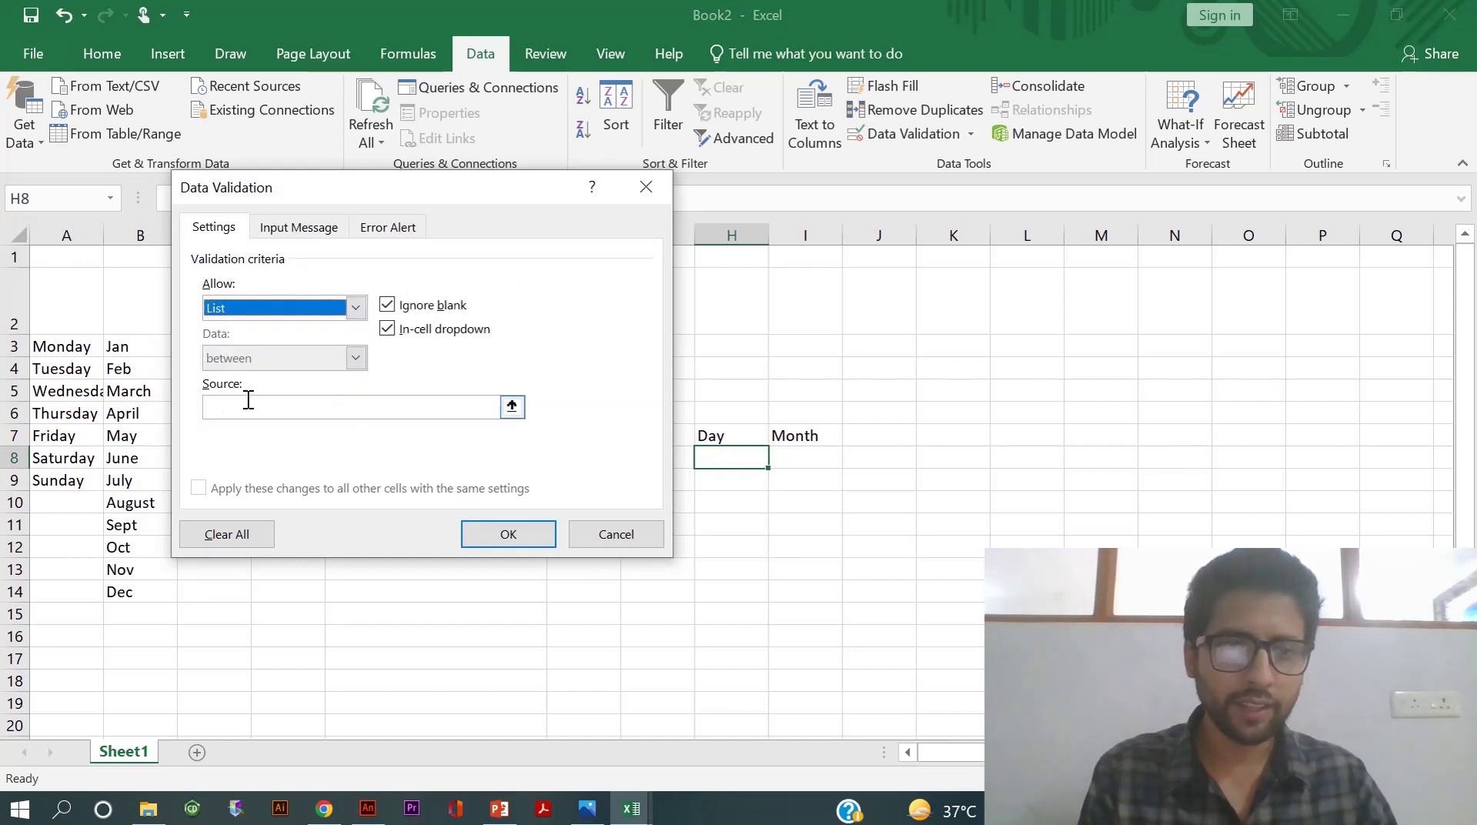
left_click(512, 407)
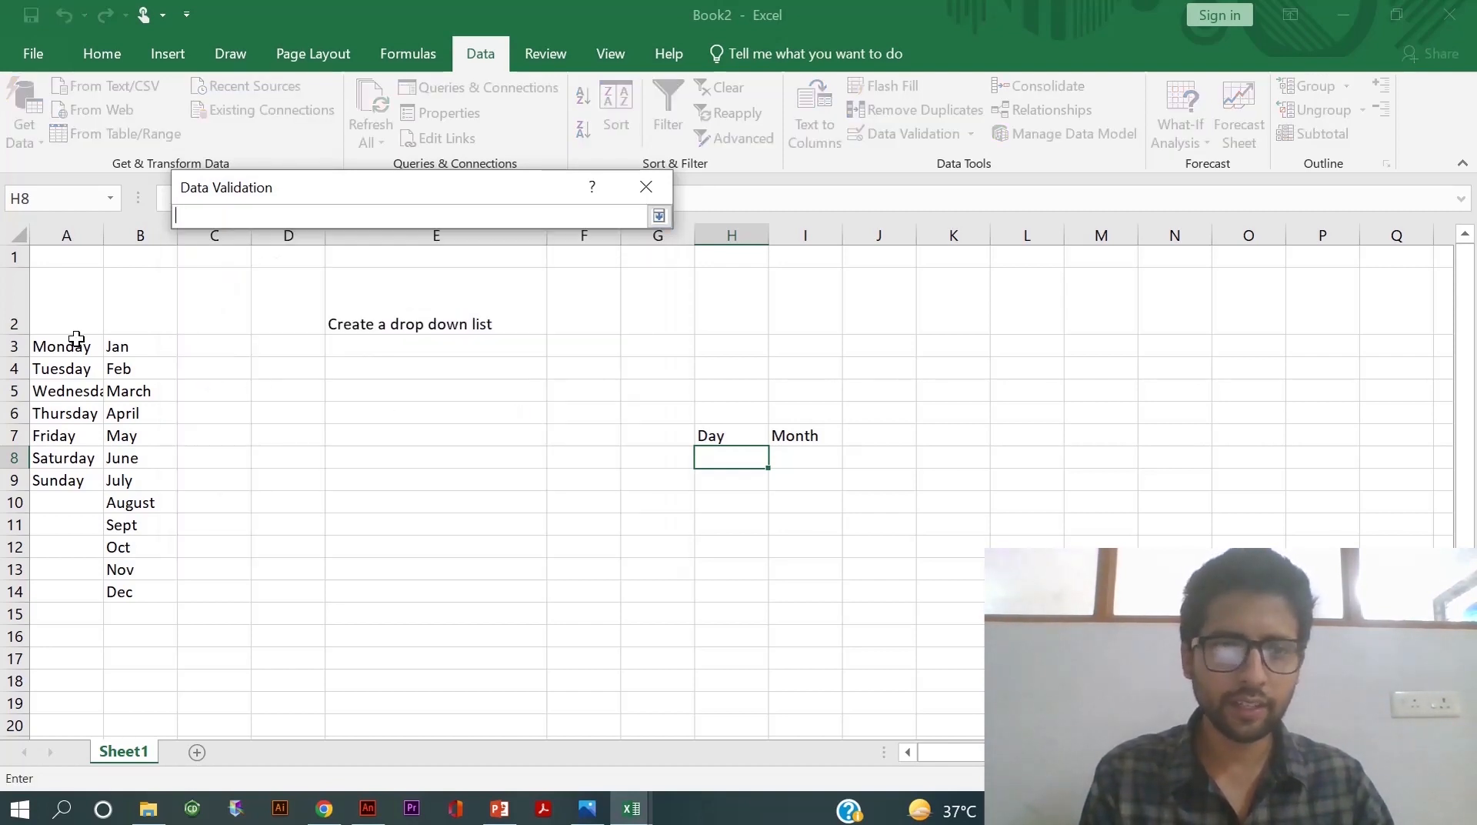
left_click_drag(50, 342, 59, 479)
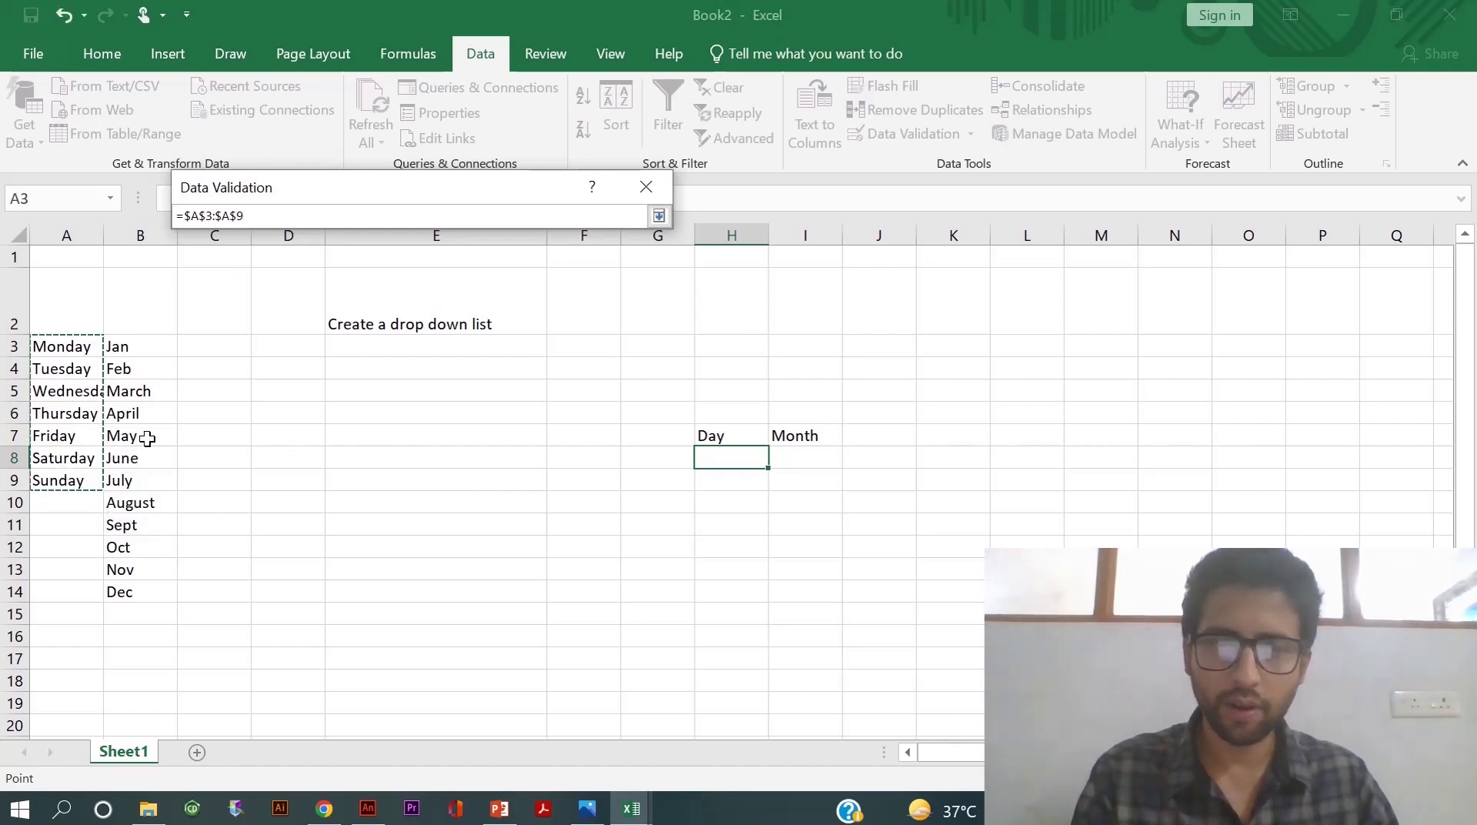
key("Return")
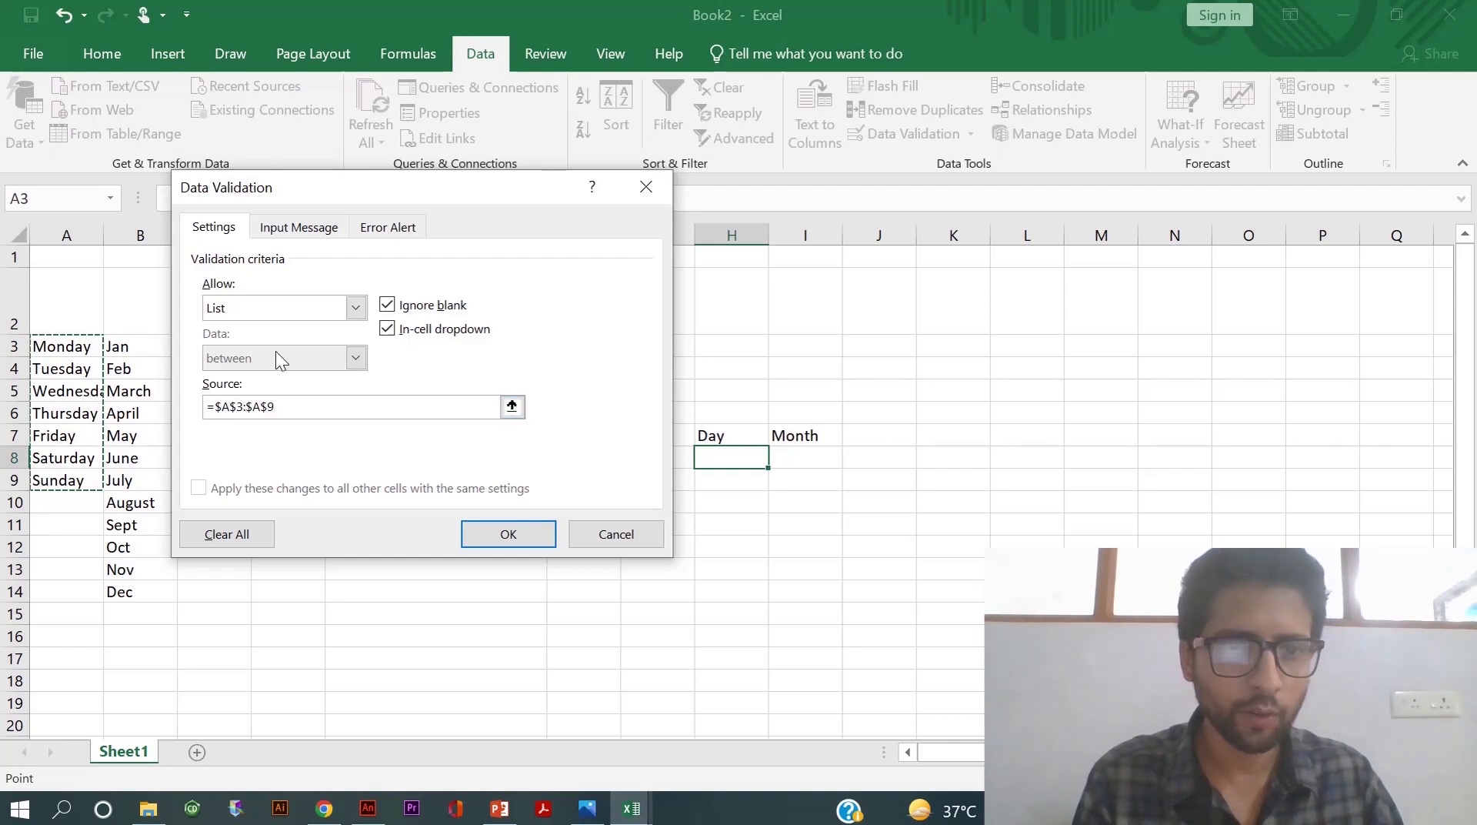
left_click(489, 536)
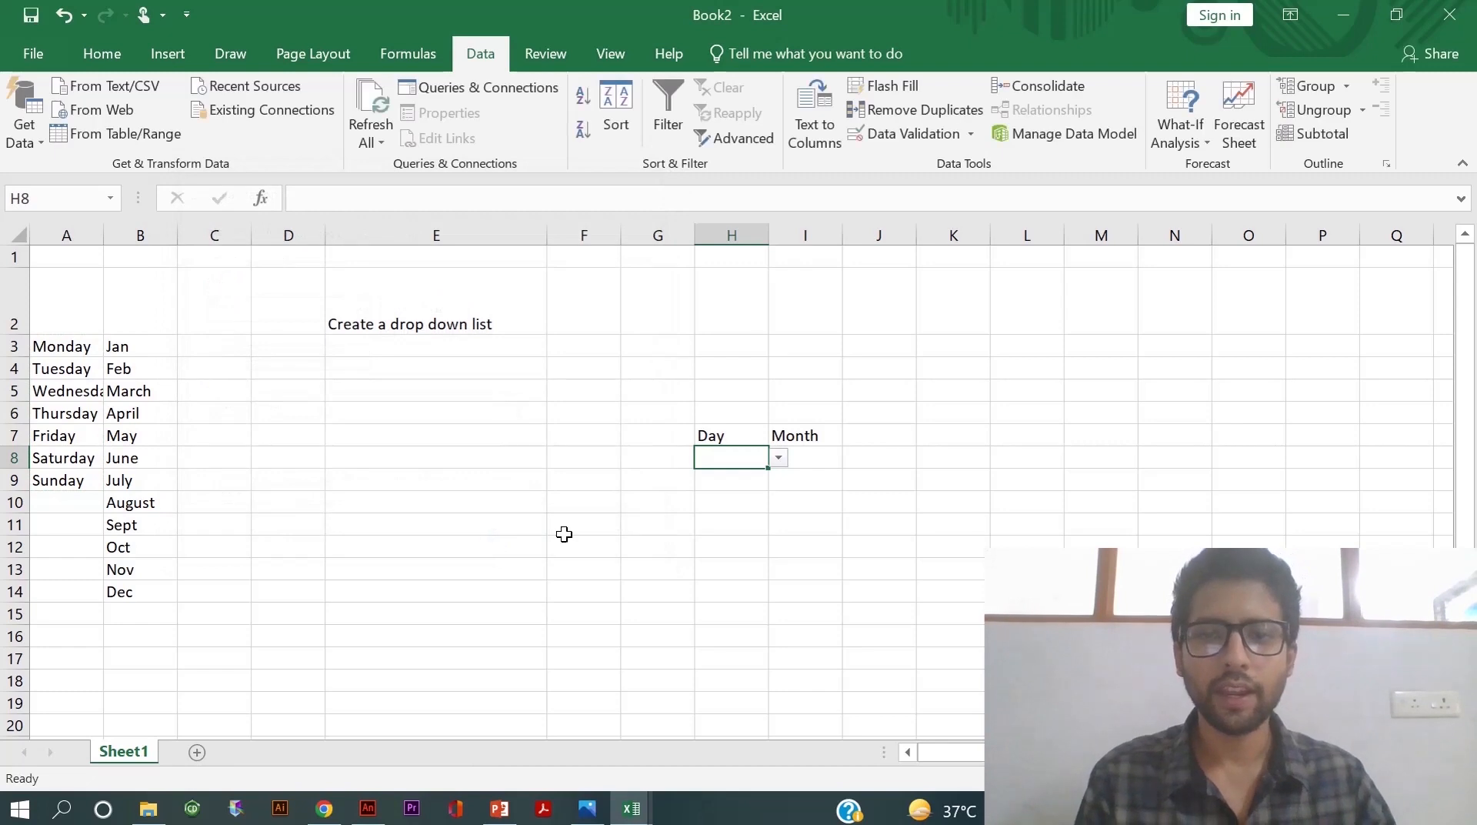
left_click(779, 458)
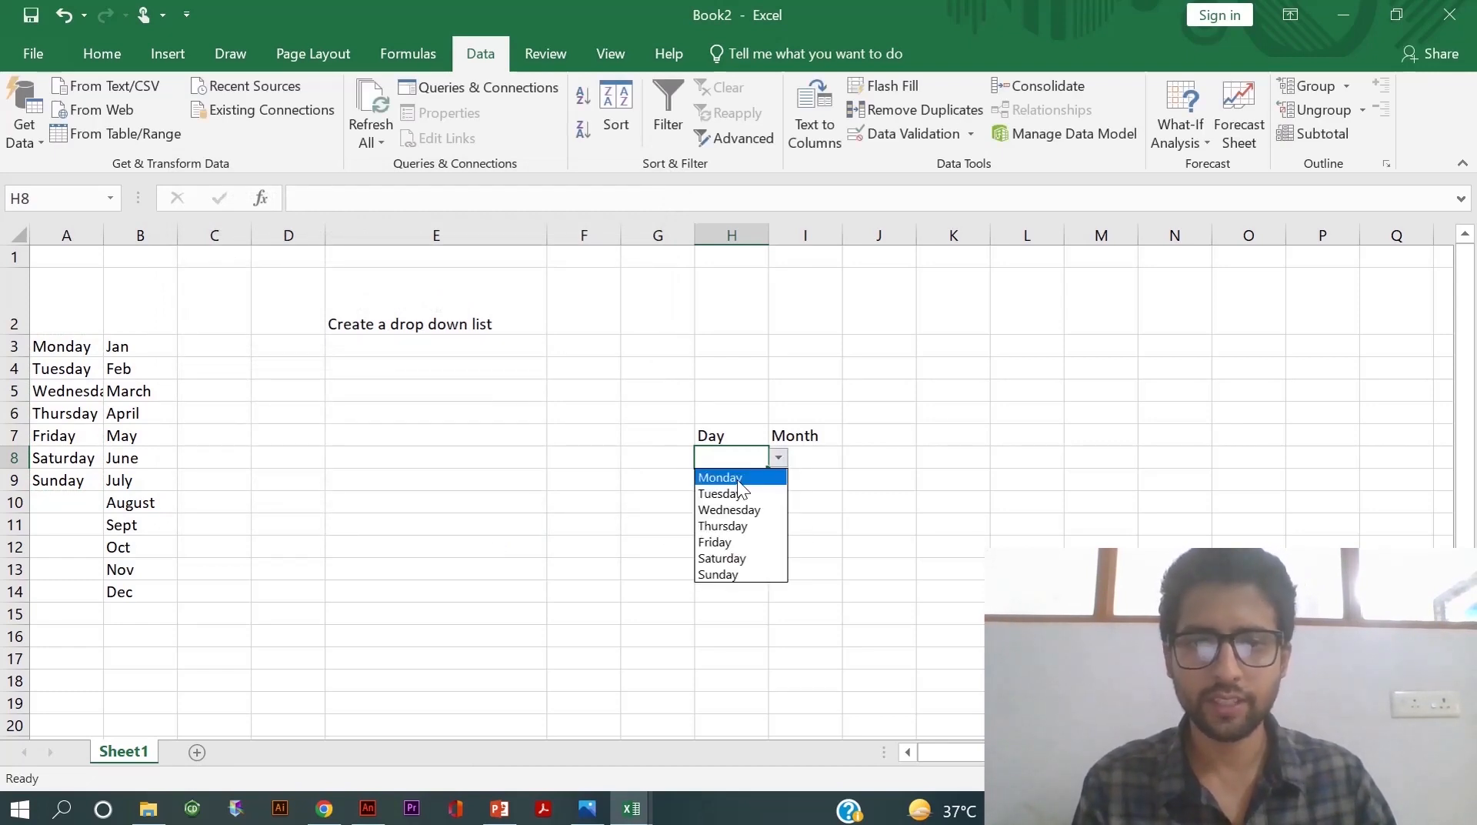
left_click(733, 542)
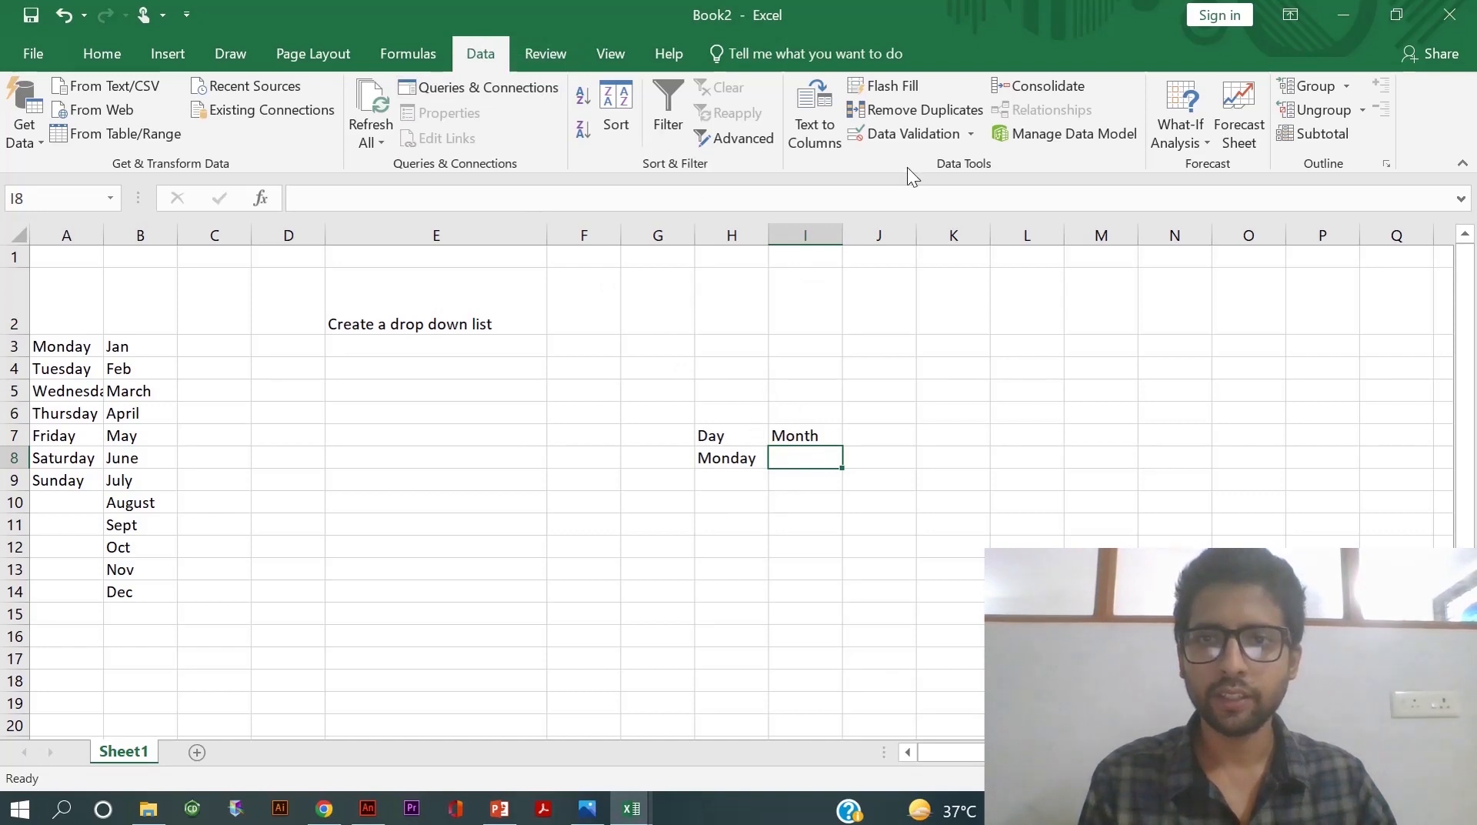
- Add a list validation to I8 sourced from B3:B14, then select May from its dropdown
left_click(914, 131)
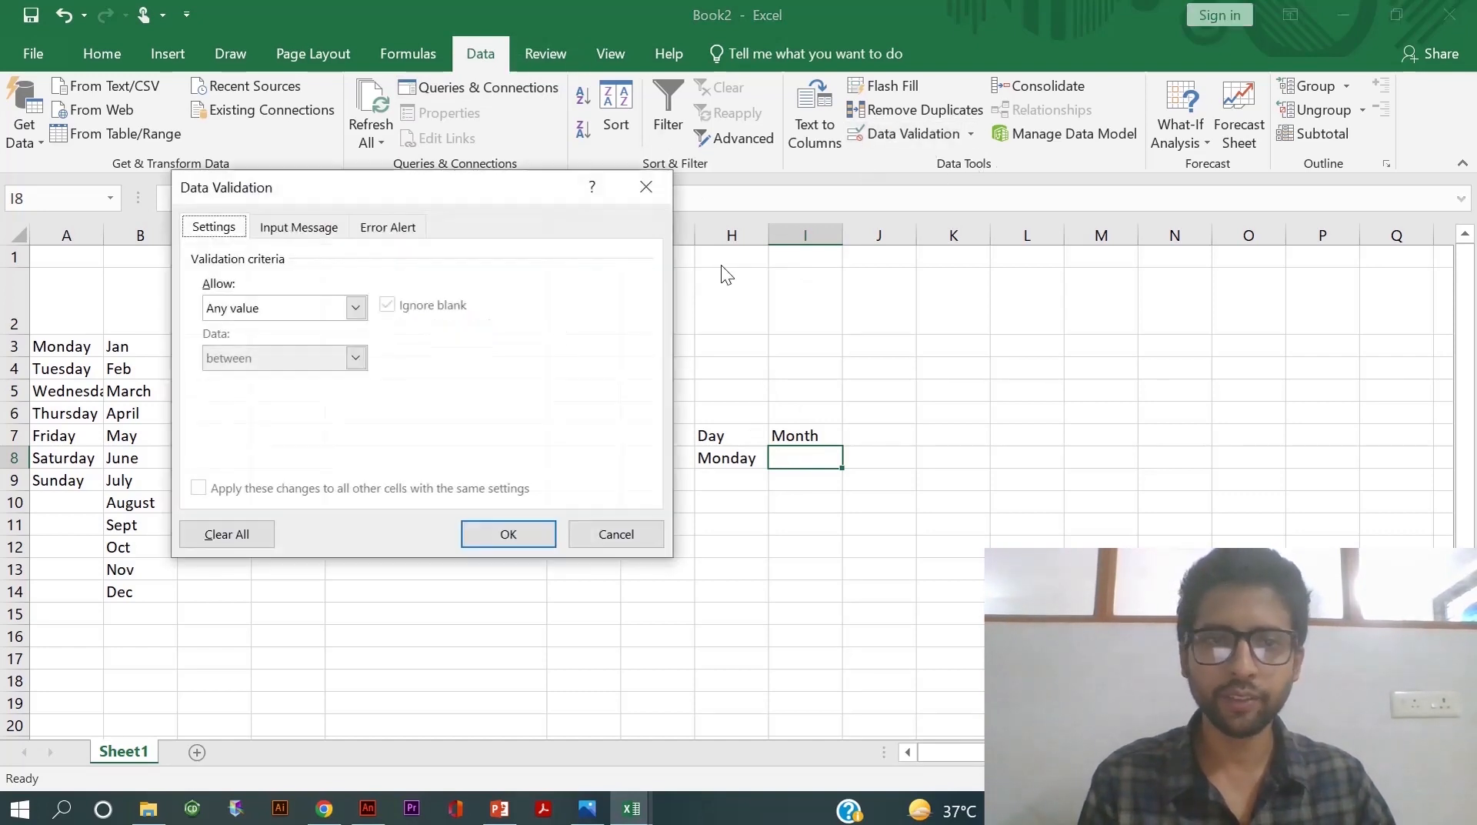
left_click(356, 308)
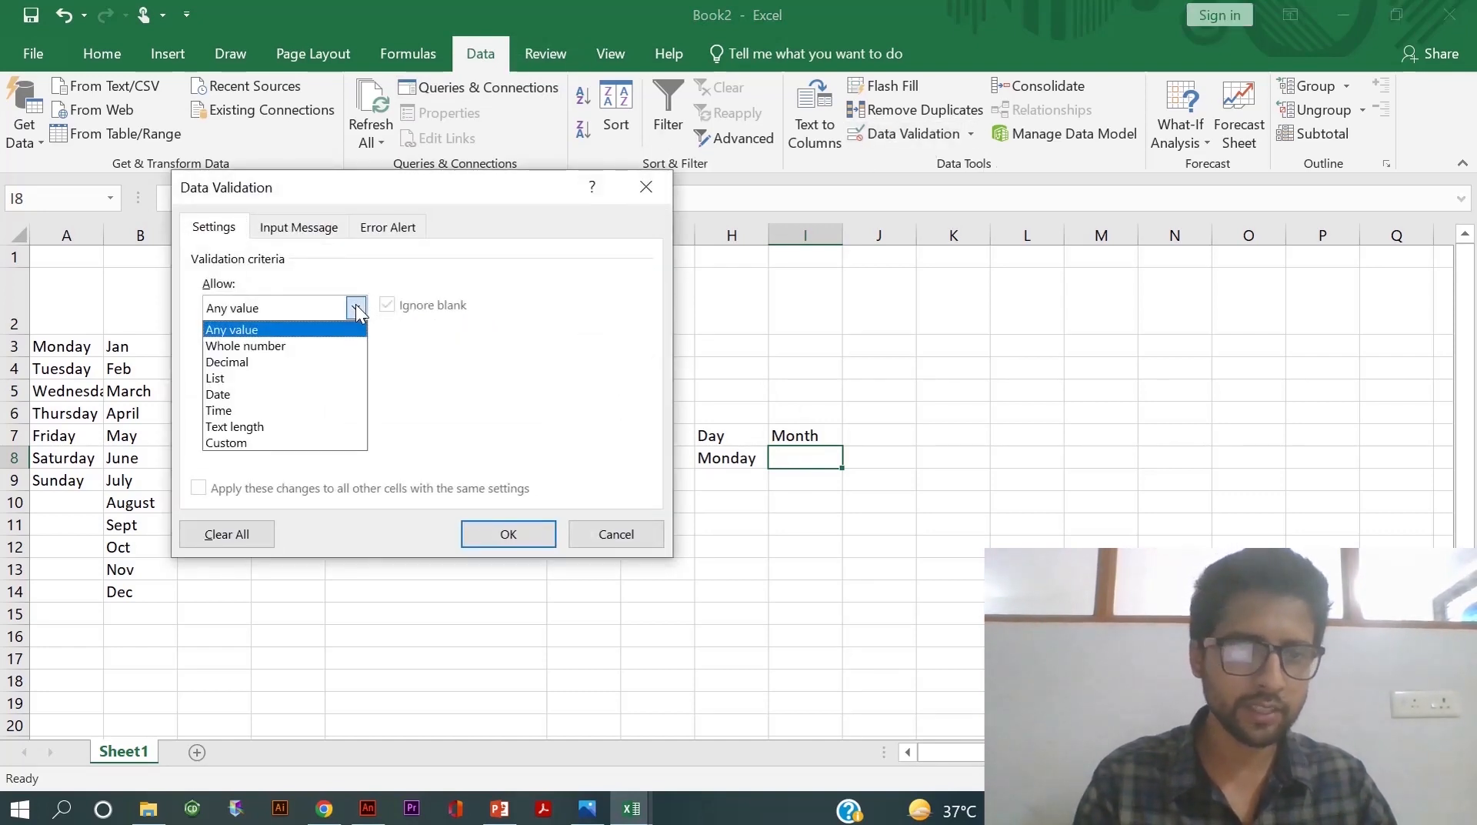
left_click(246, 380)
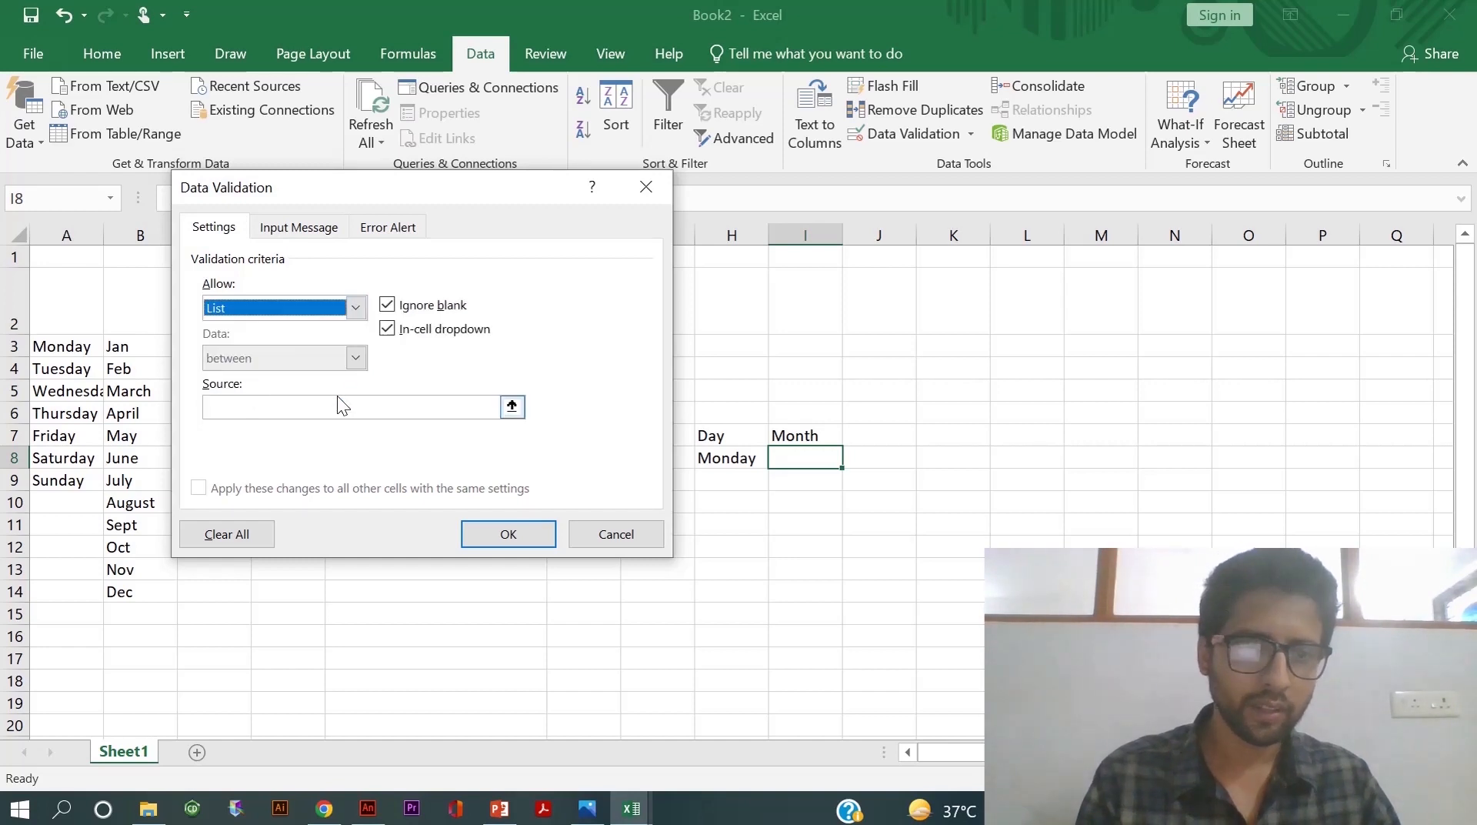
left_click(512, 407)
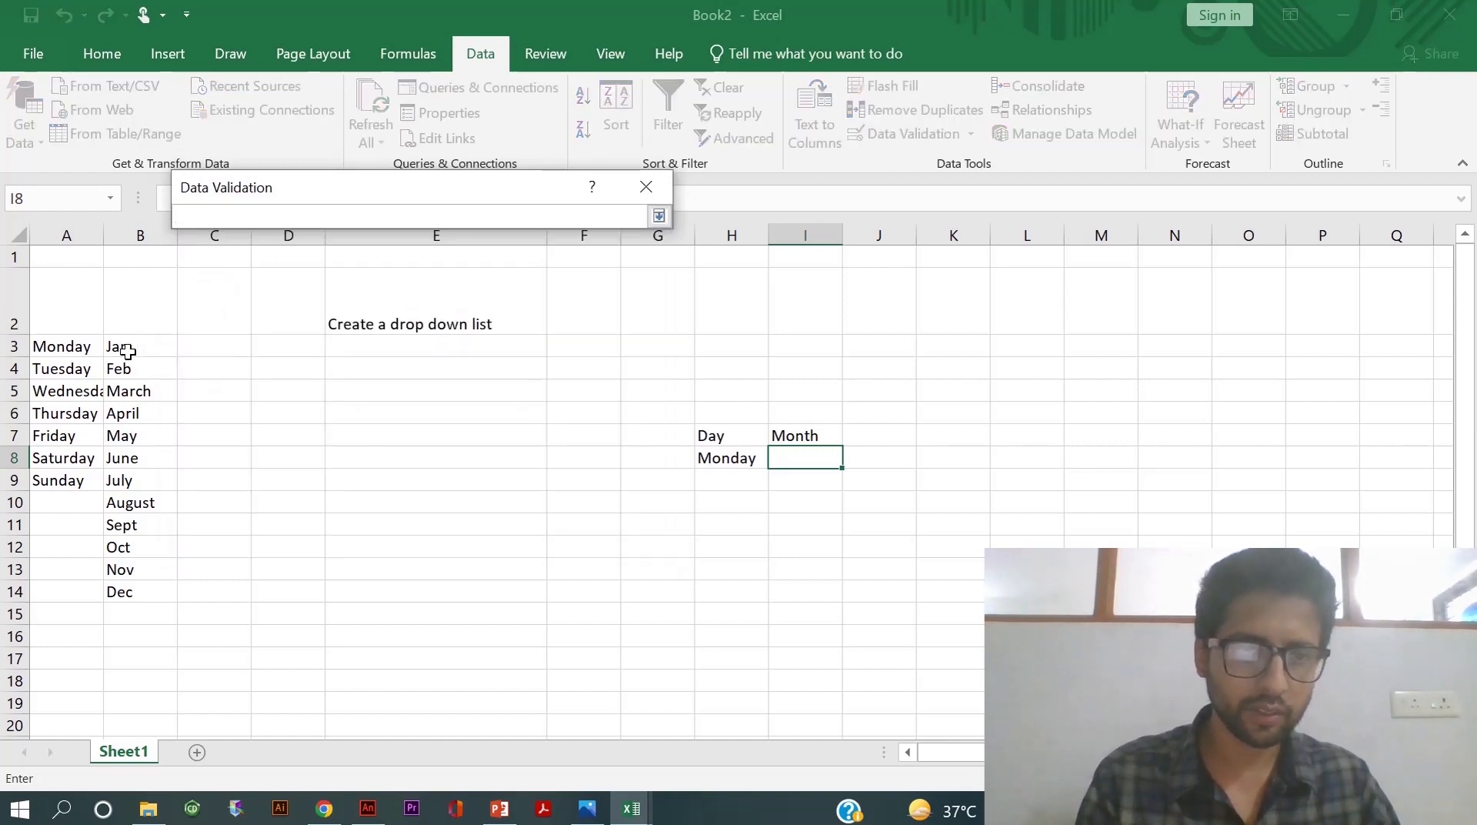
left_click_drag(128, 352, 128, 598)
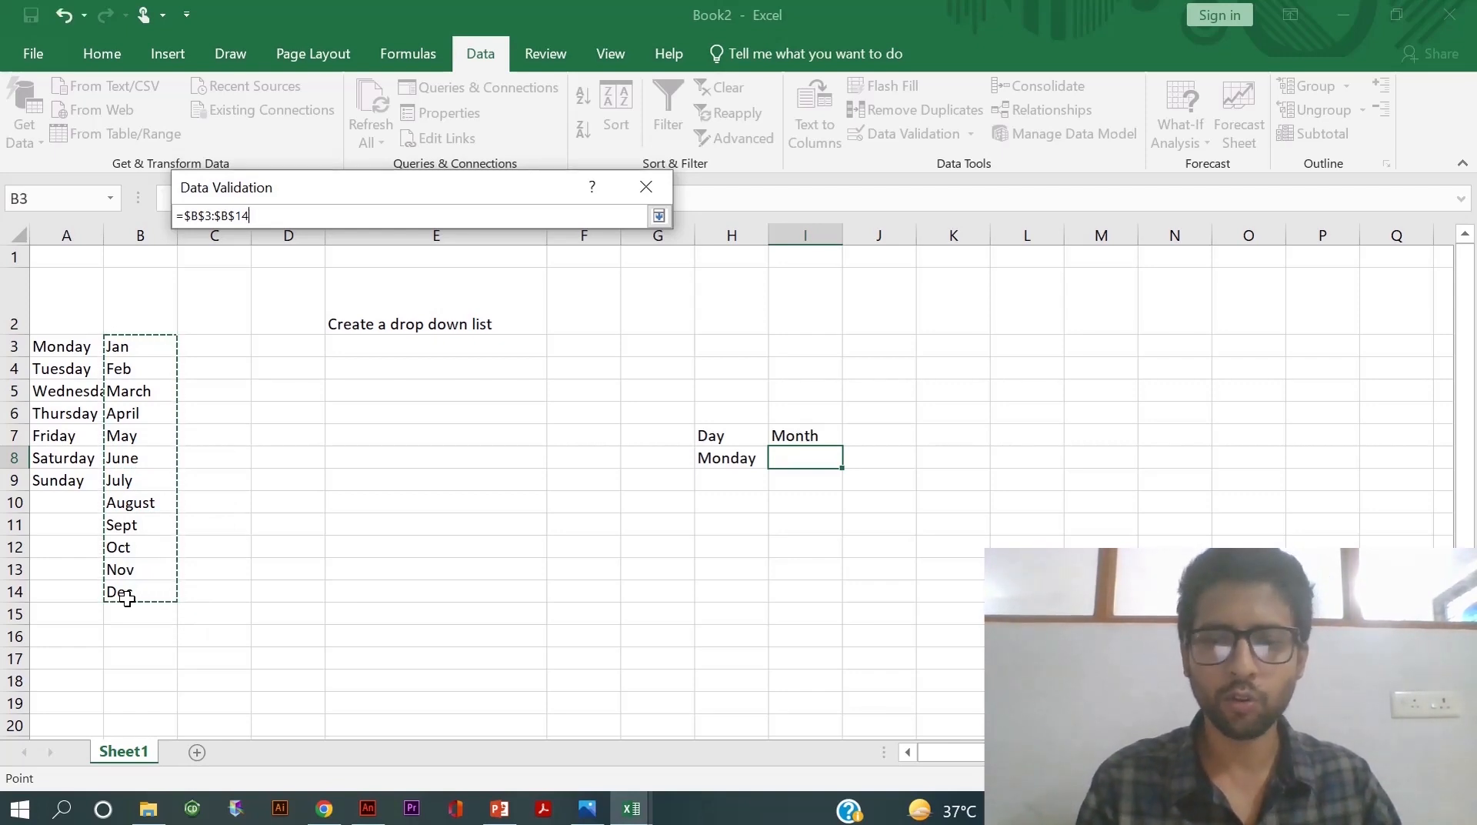
key("Return")
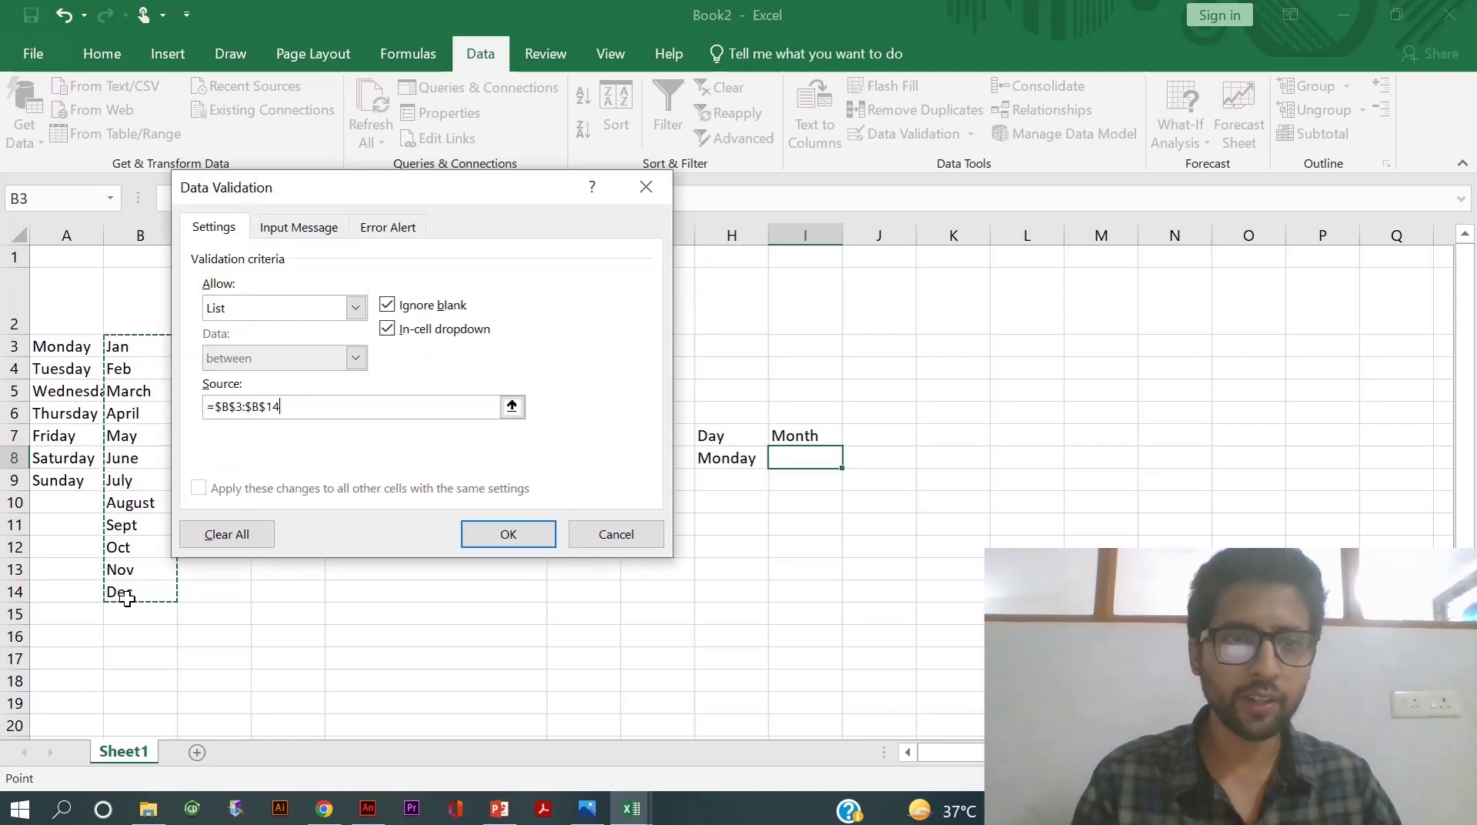
left_click(512, 537)
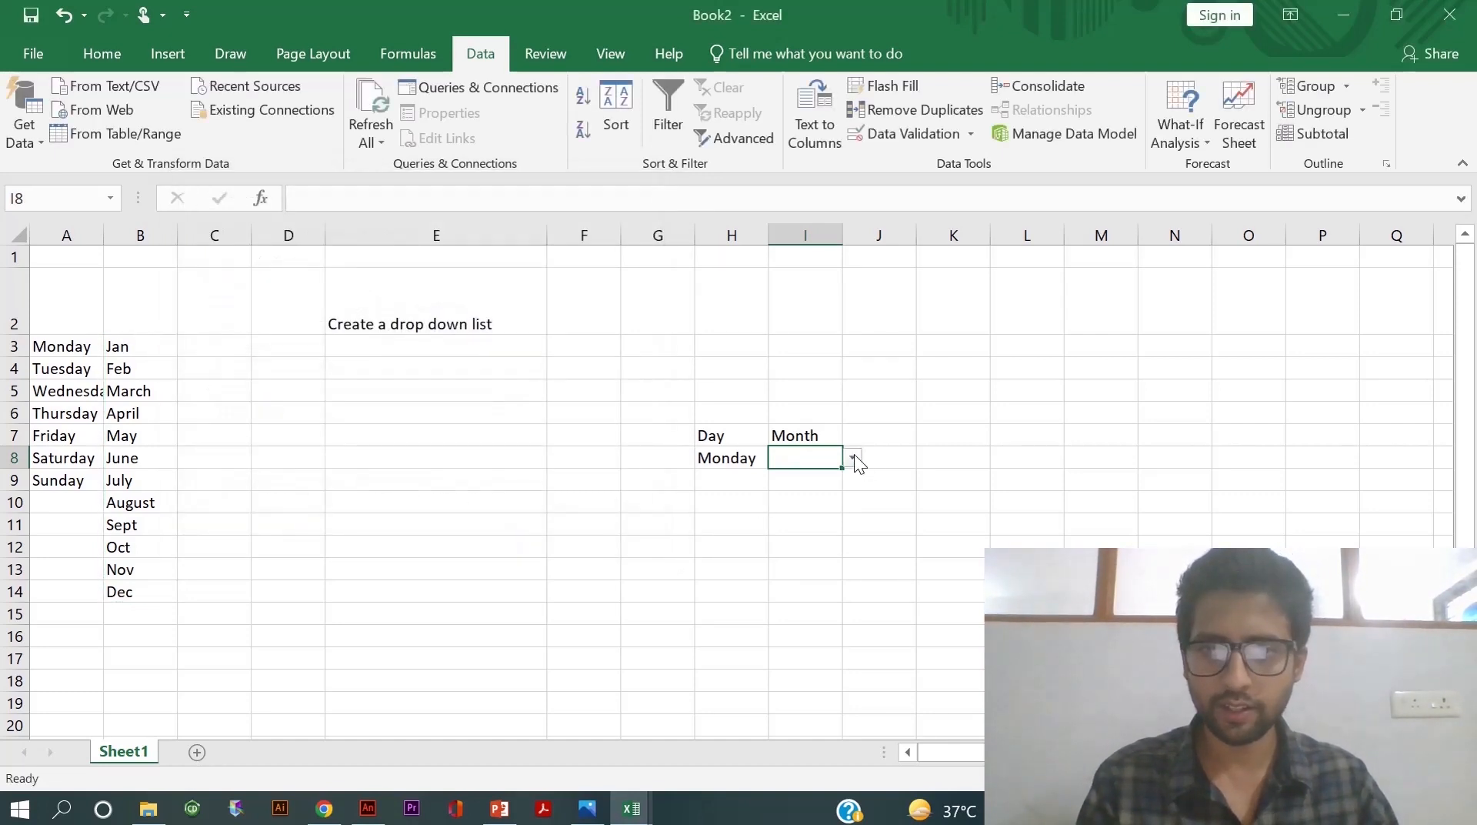
left_click(853, 460)
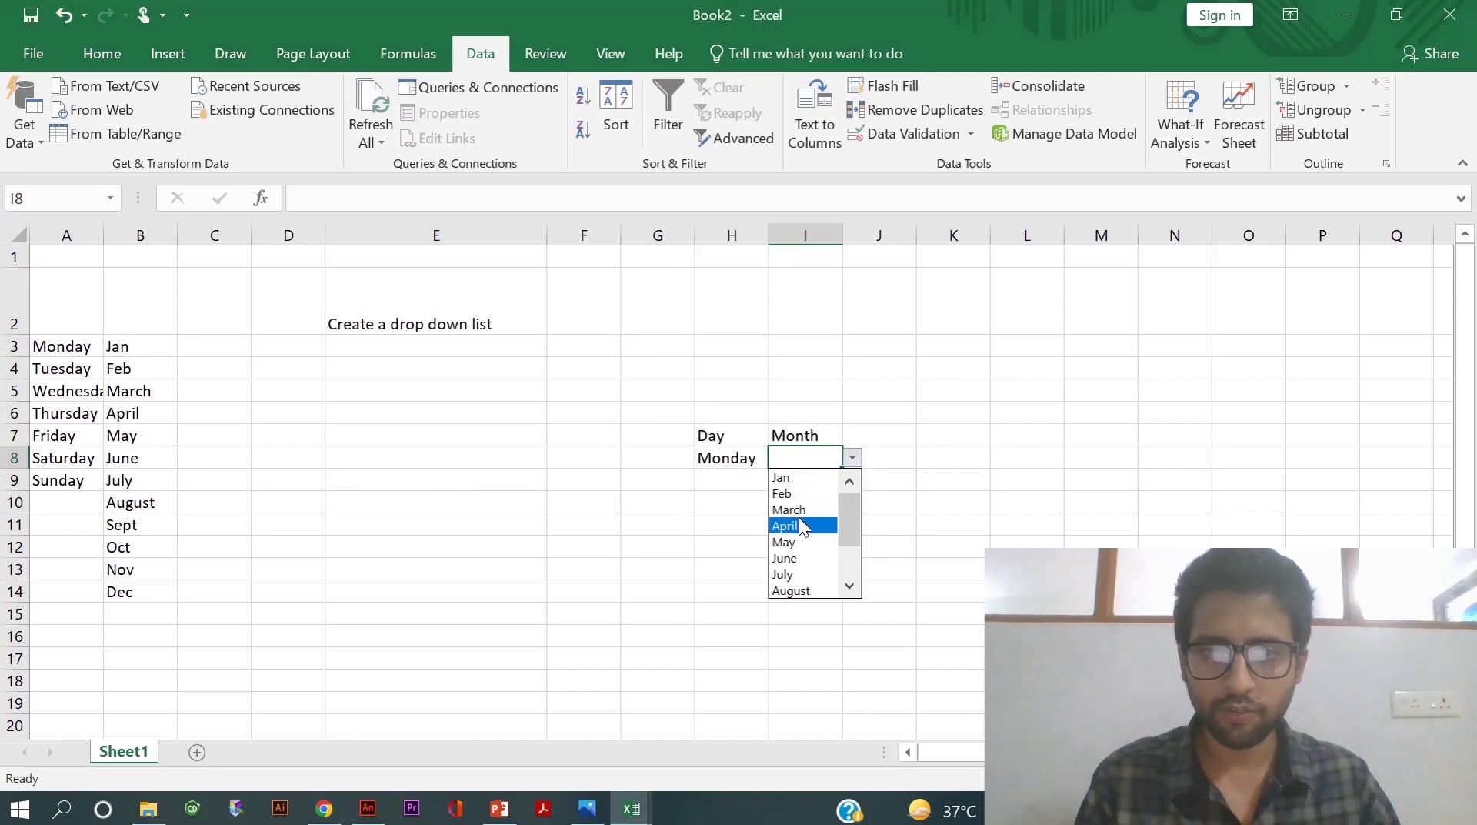
left_click_drag(844, 514, 848, 561)
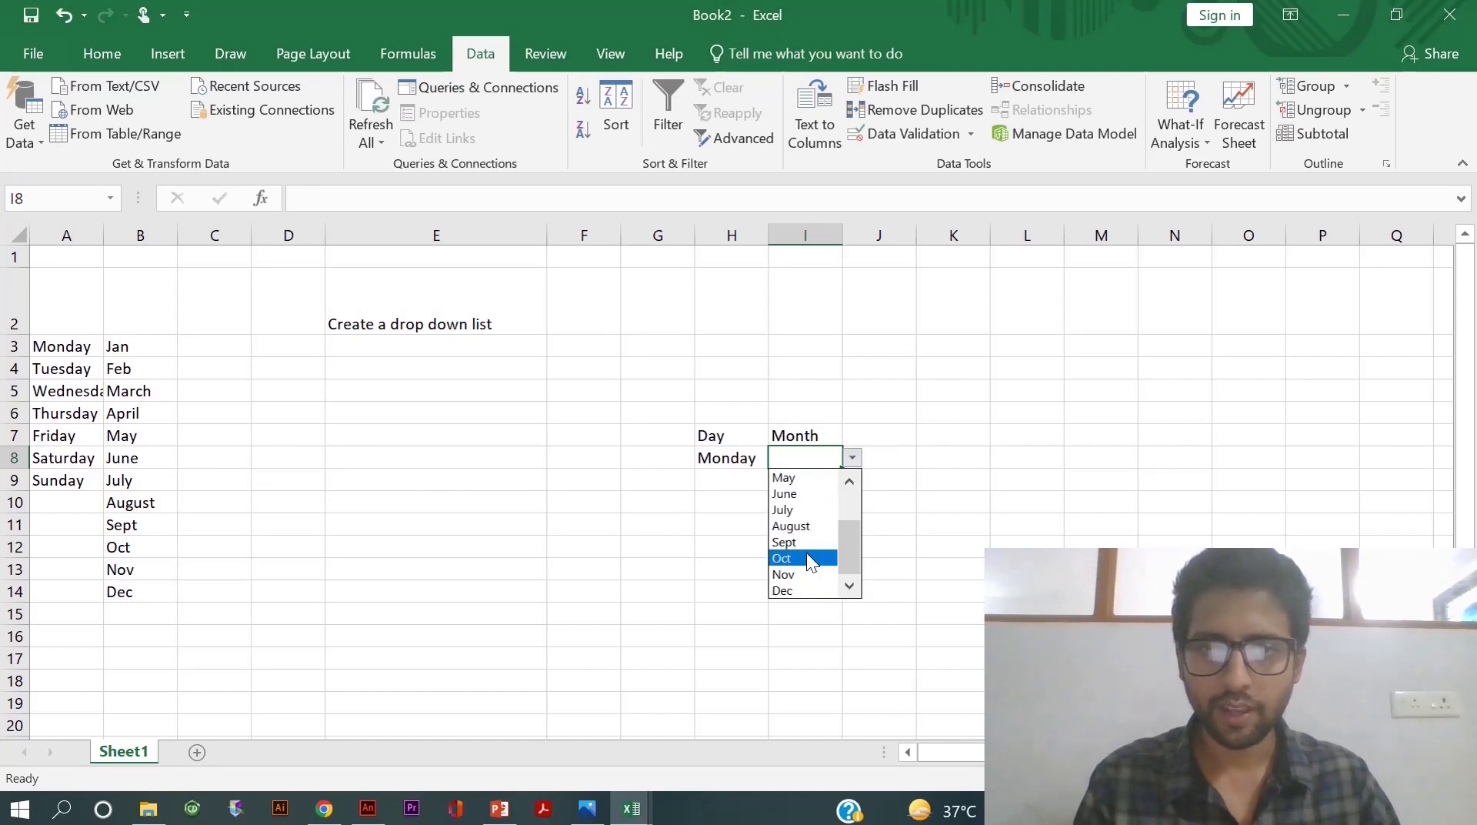
left_click_drag(844, 552, 851, 518)
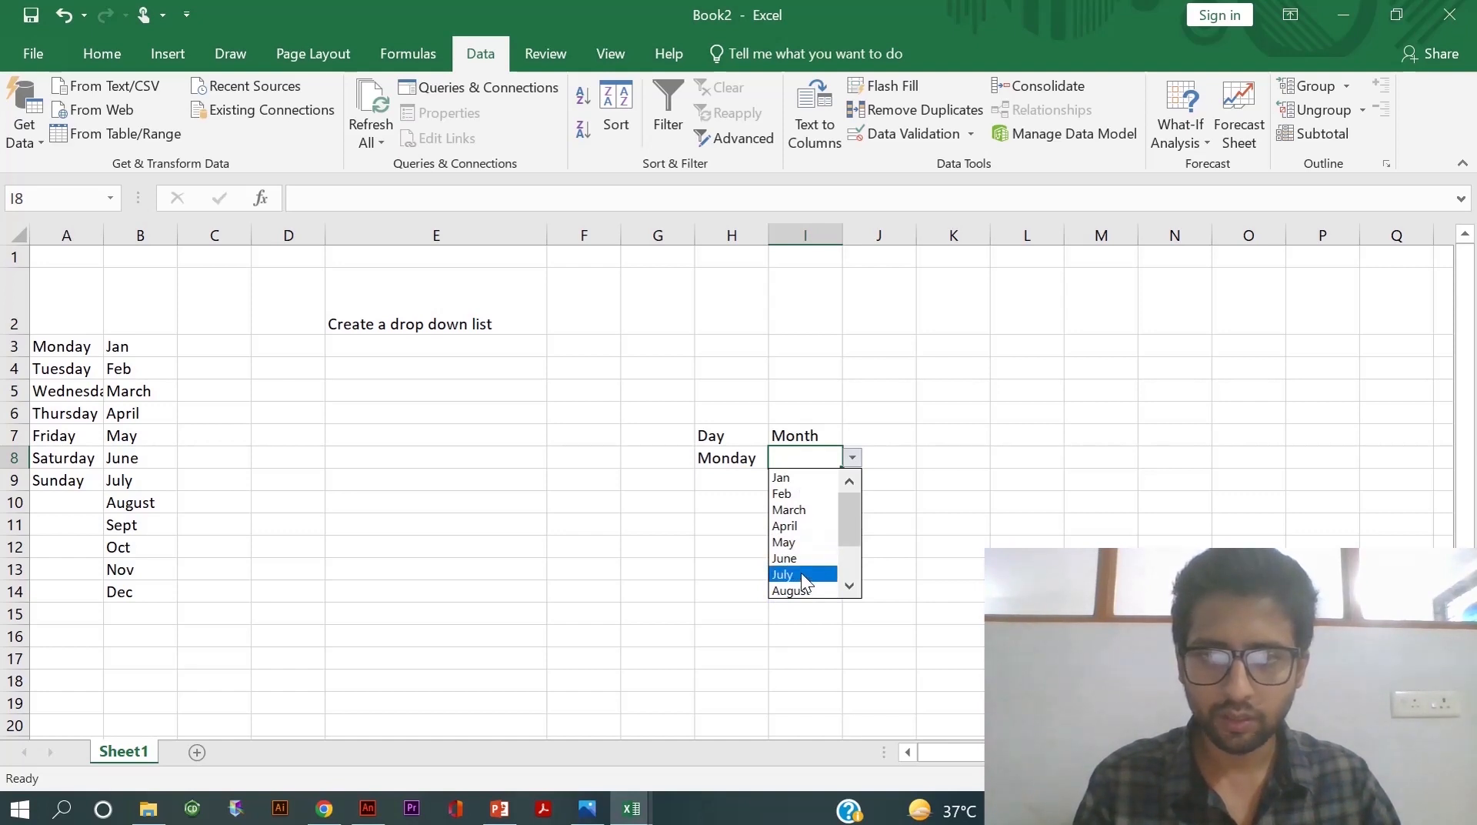
left_click(795, 543)
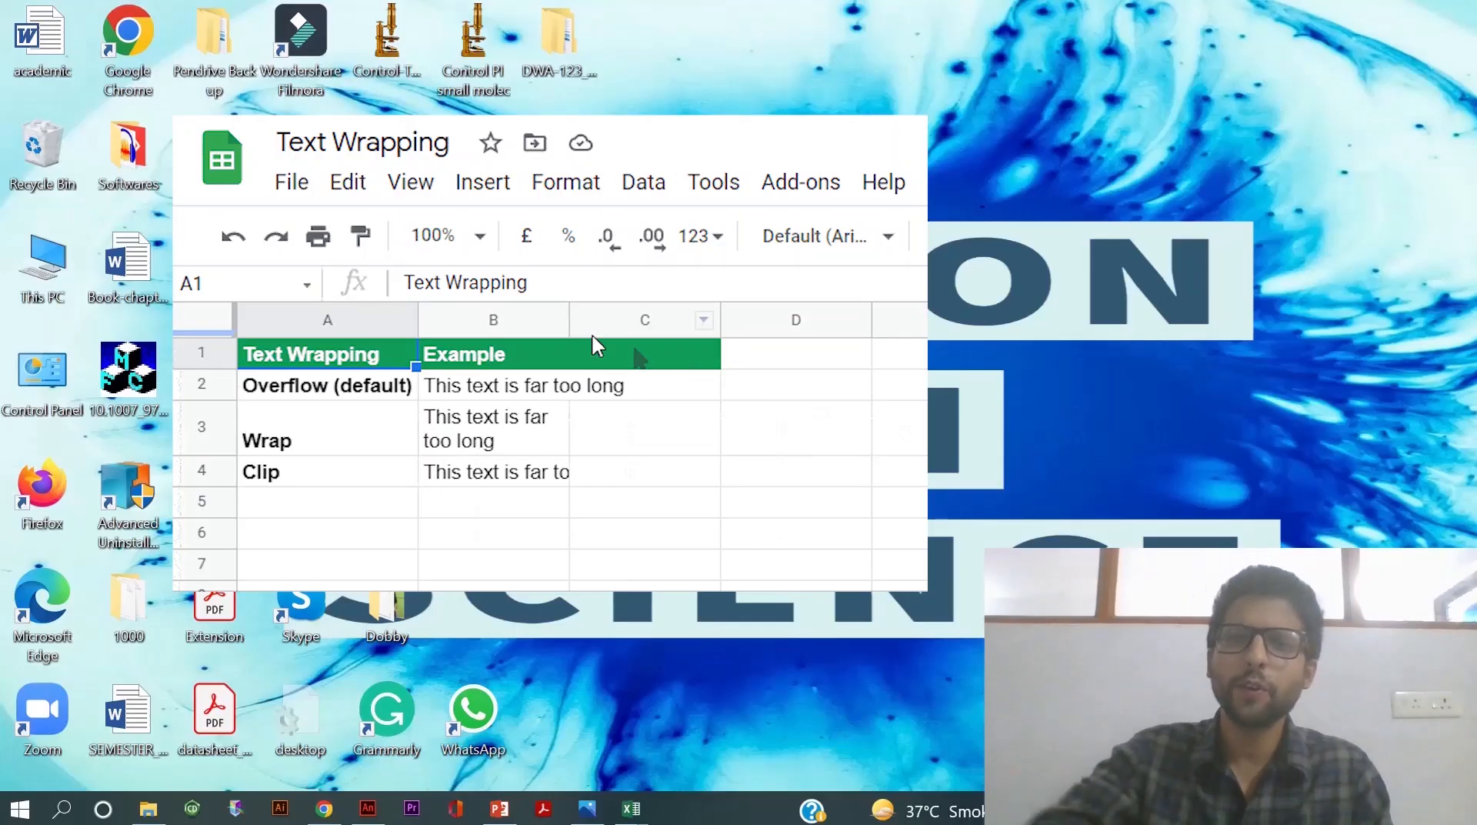
- Switch to the Book2 workbook and enter 'Wrap your text' in cell H5
left_click(546, 320)
mouse_move(635, 815)
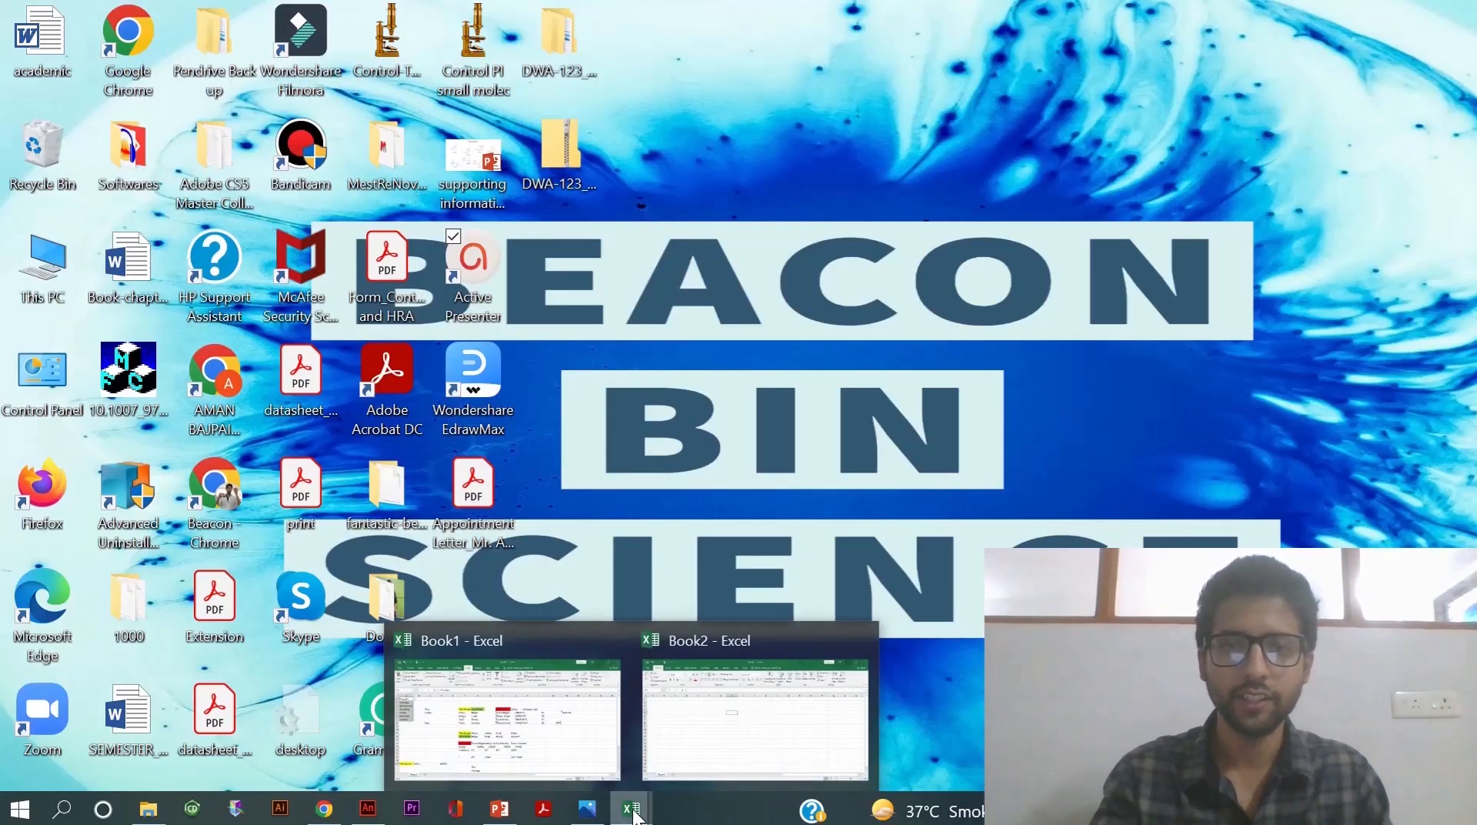
left_click(717, 745)
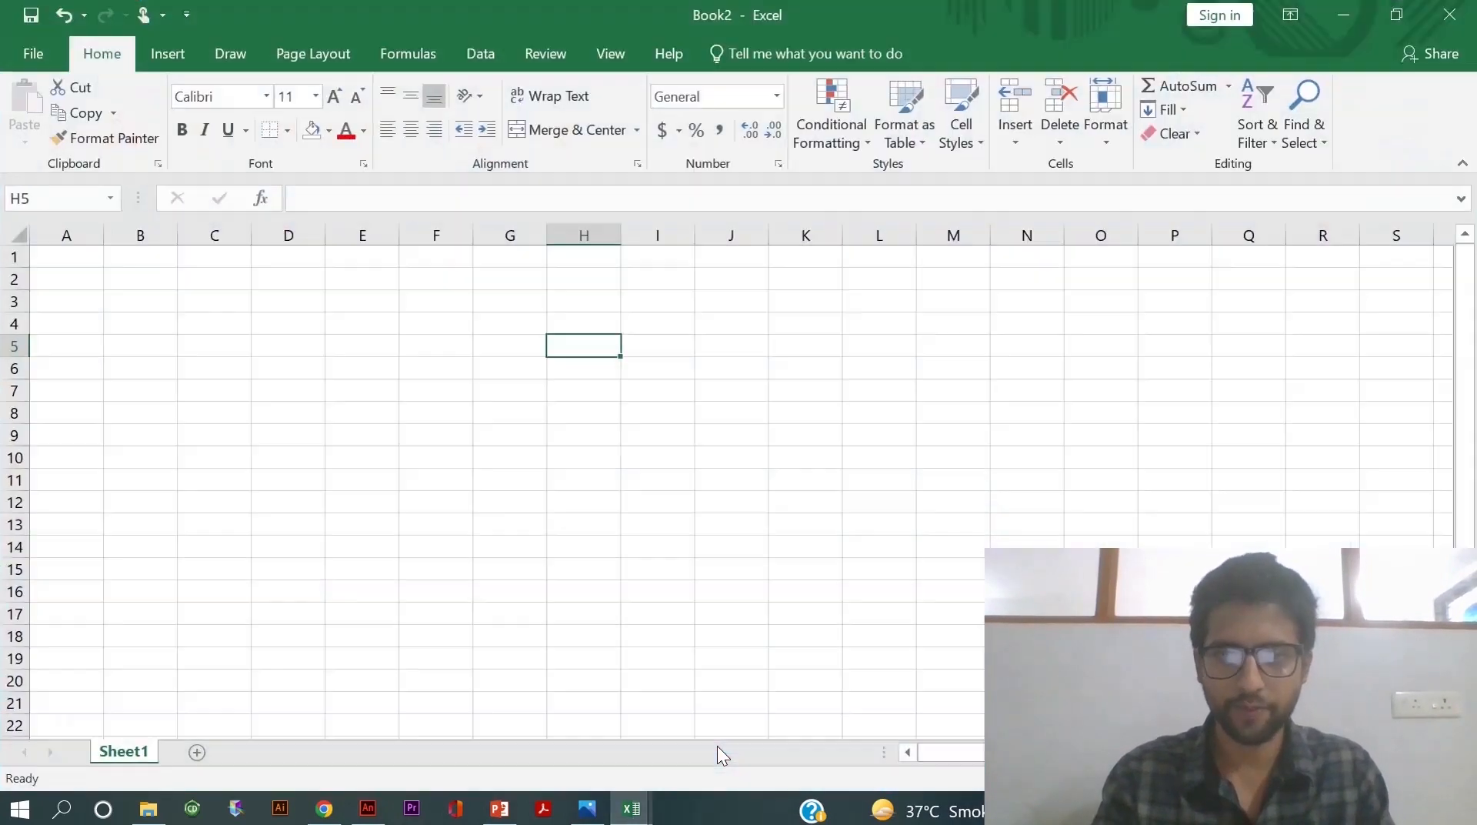
double_click(573, 345)
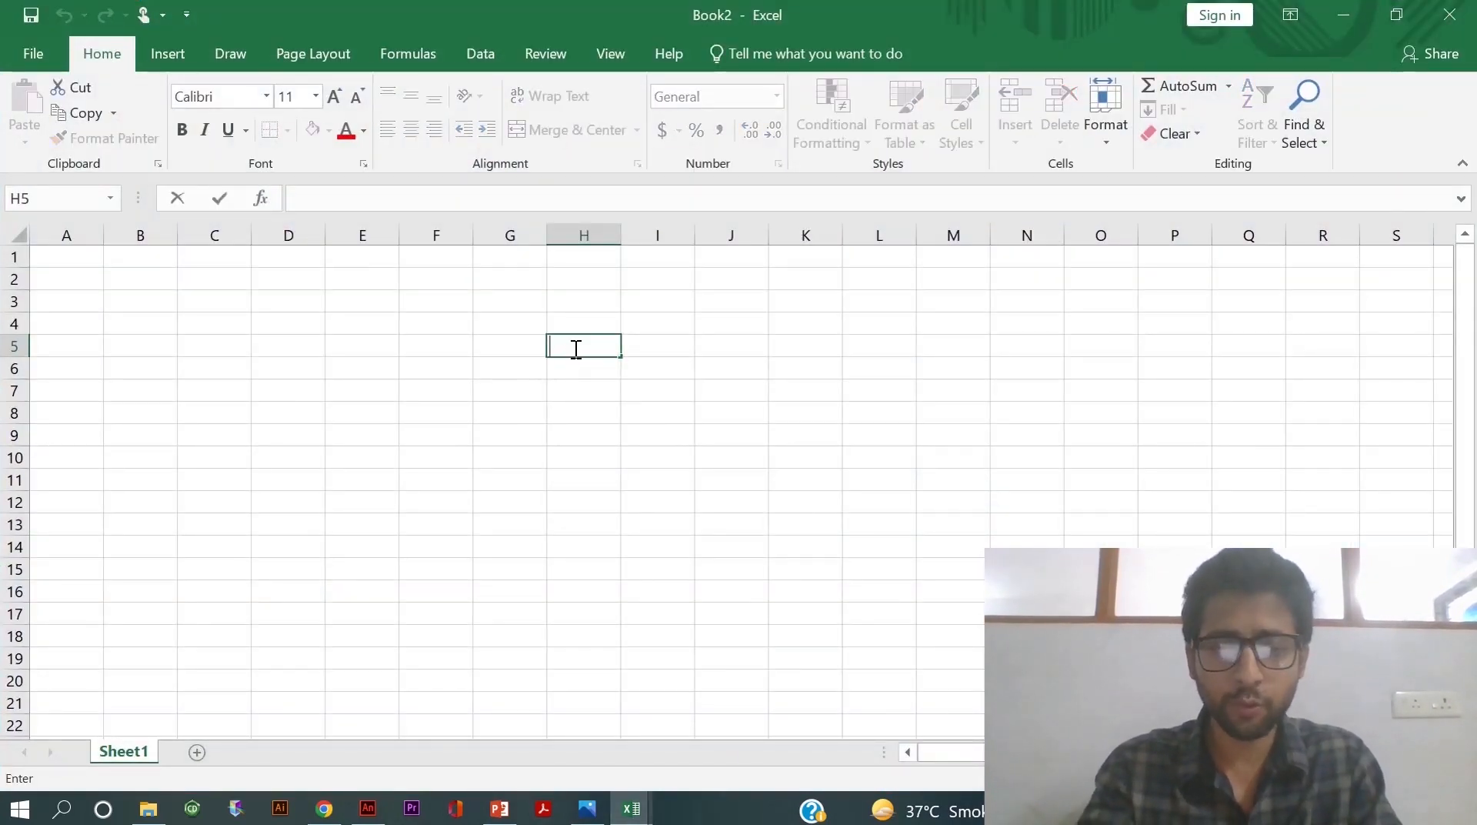
type("Wr")
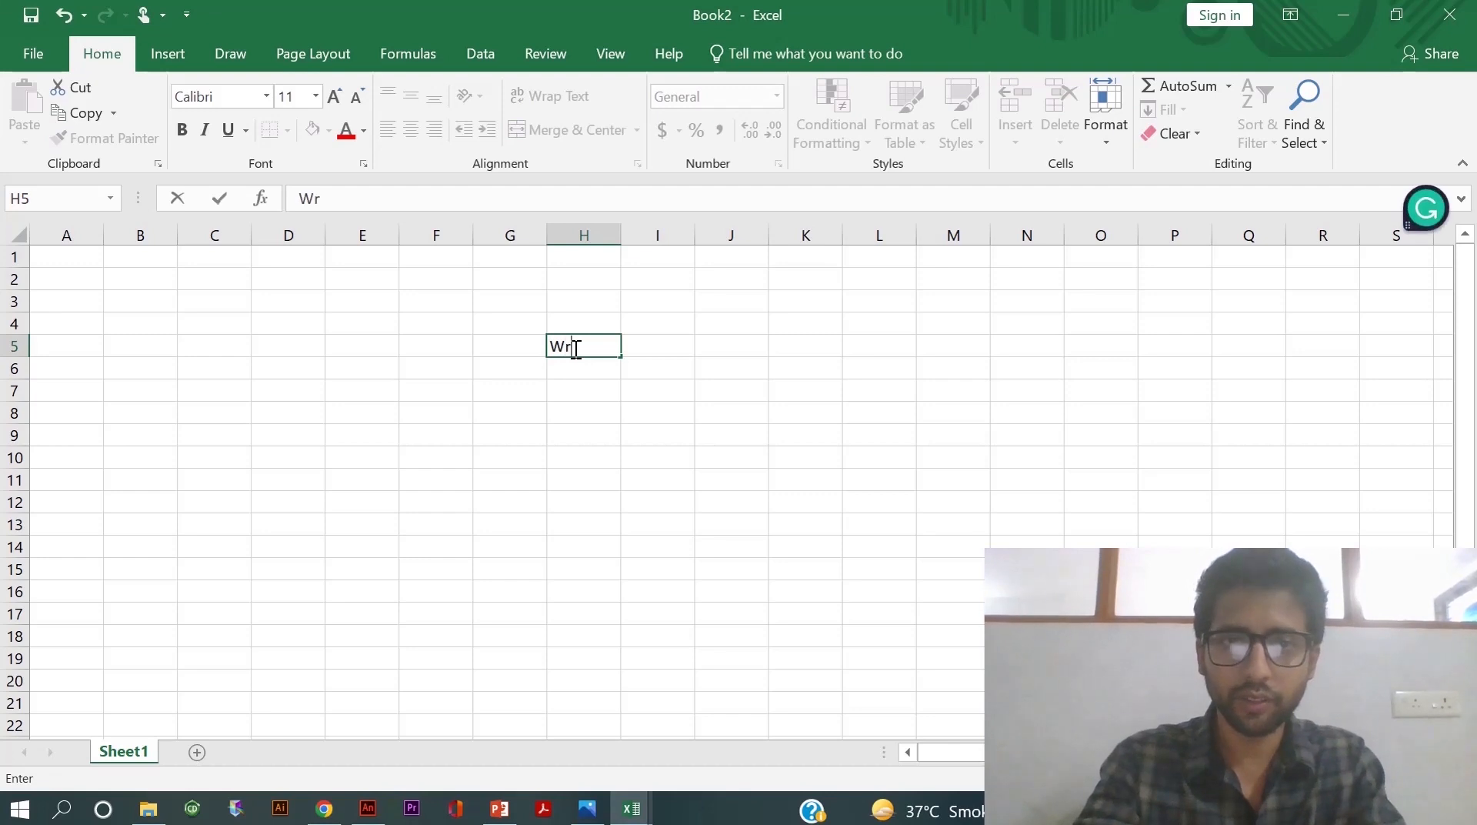
type("ap yo")
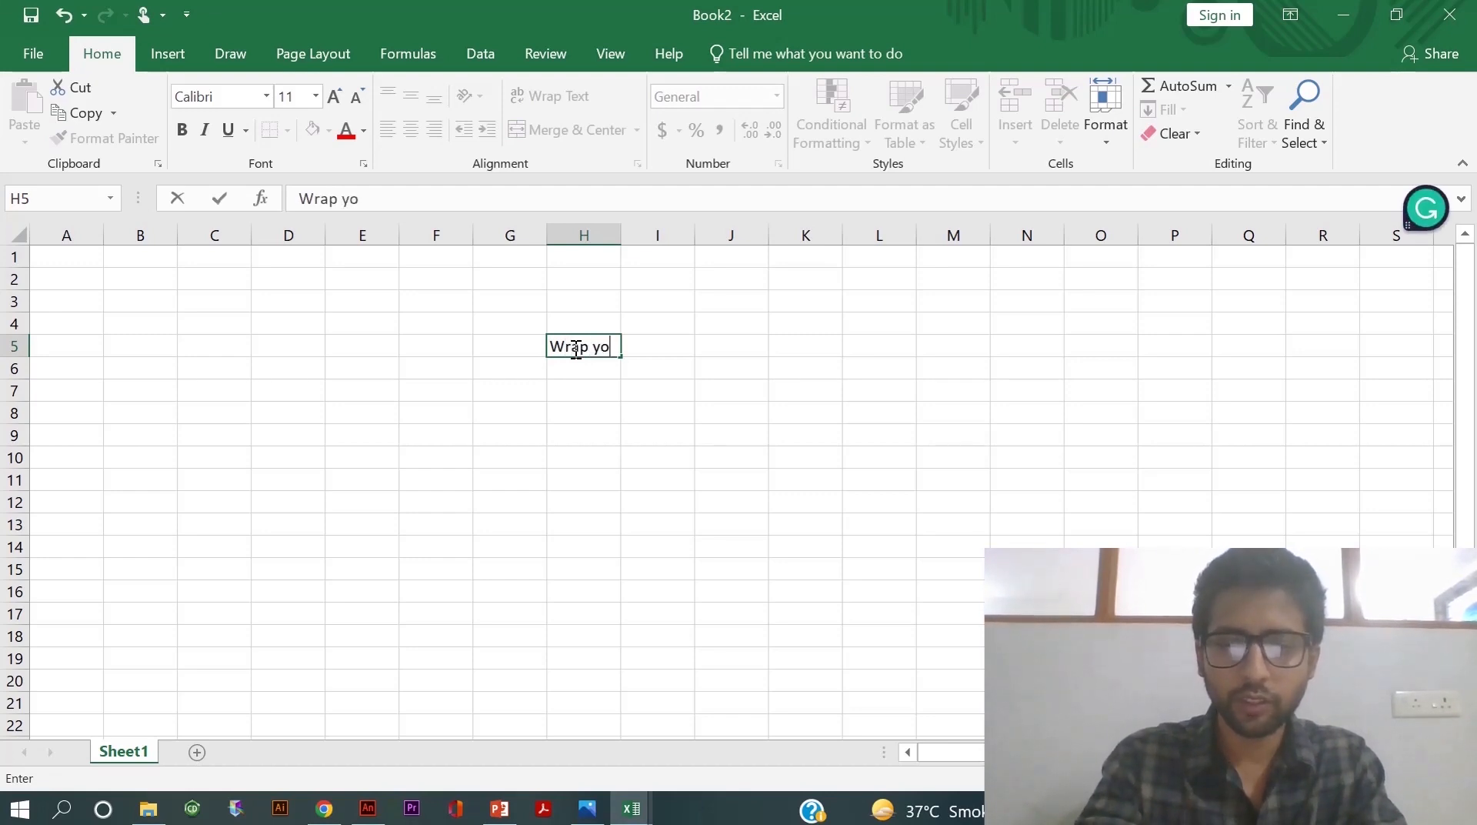
type("ur tex")
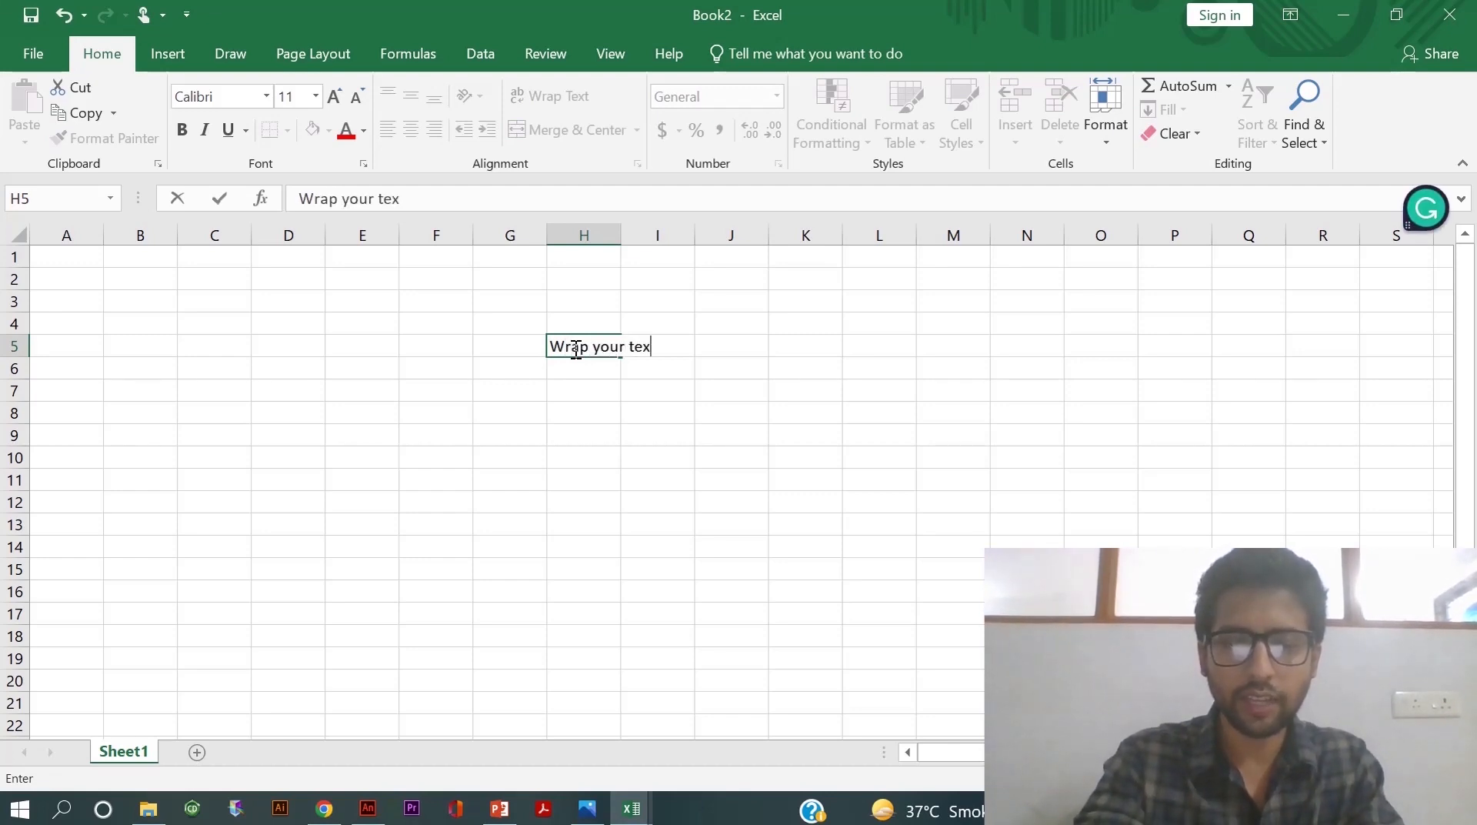
type("t")
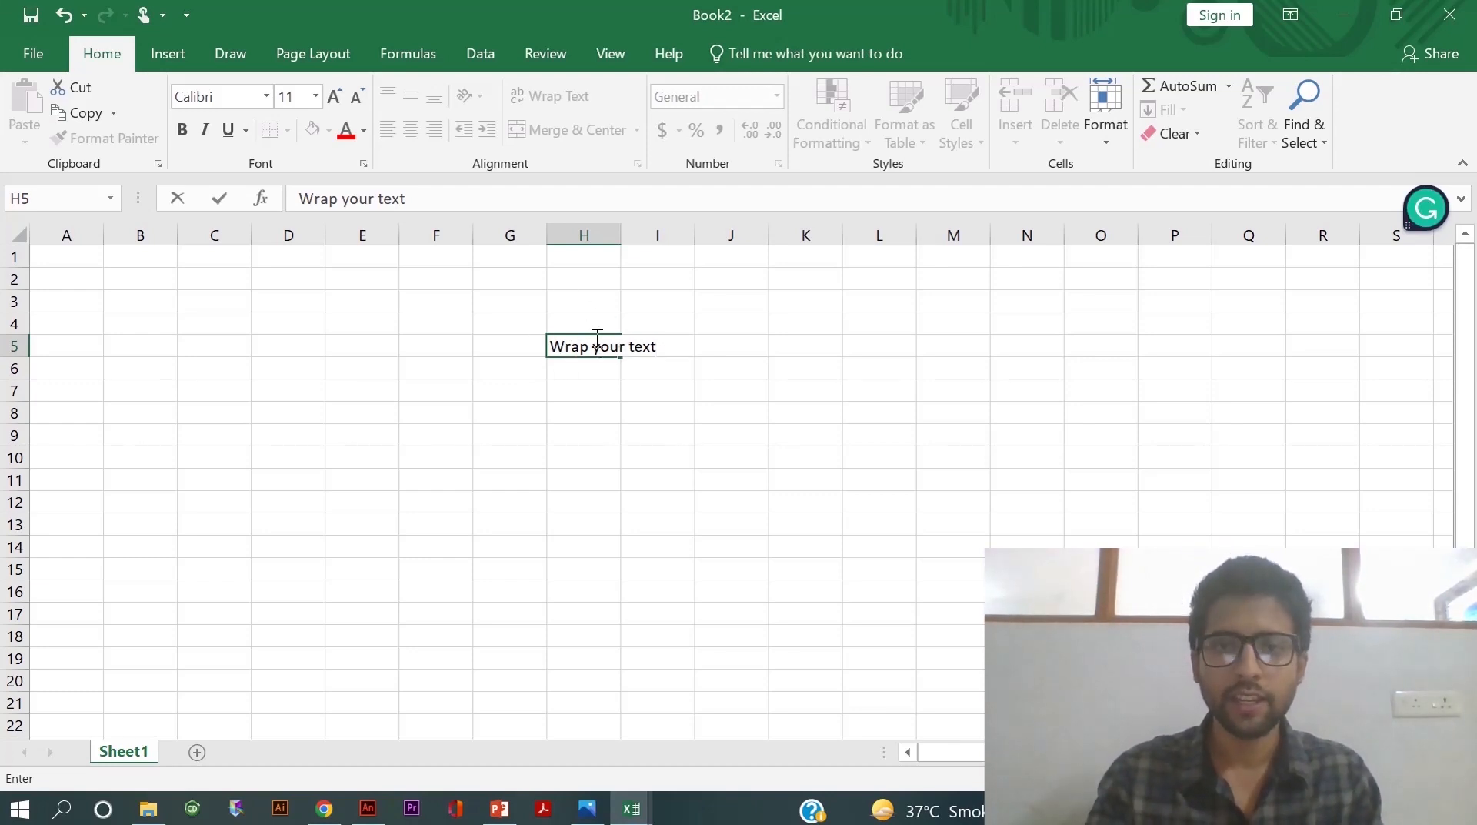
left_click(629, 389)
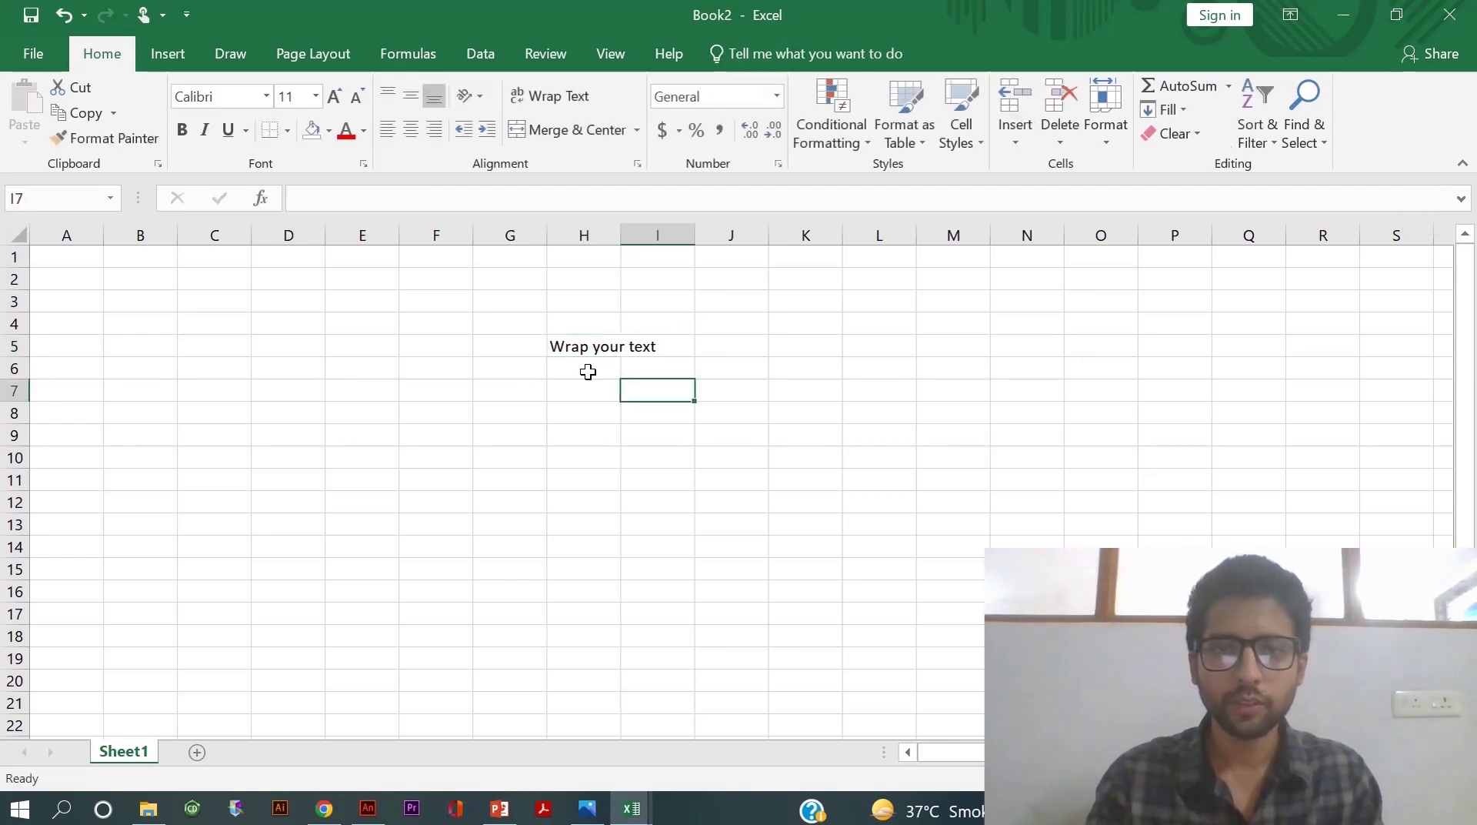
- Widen column H to fit the text, then narrow it back
left_click(584, 344)
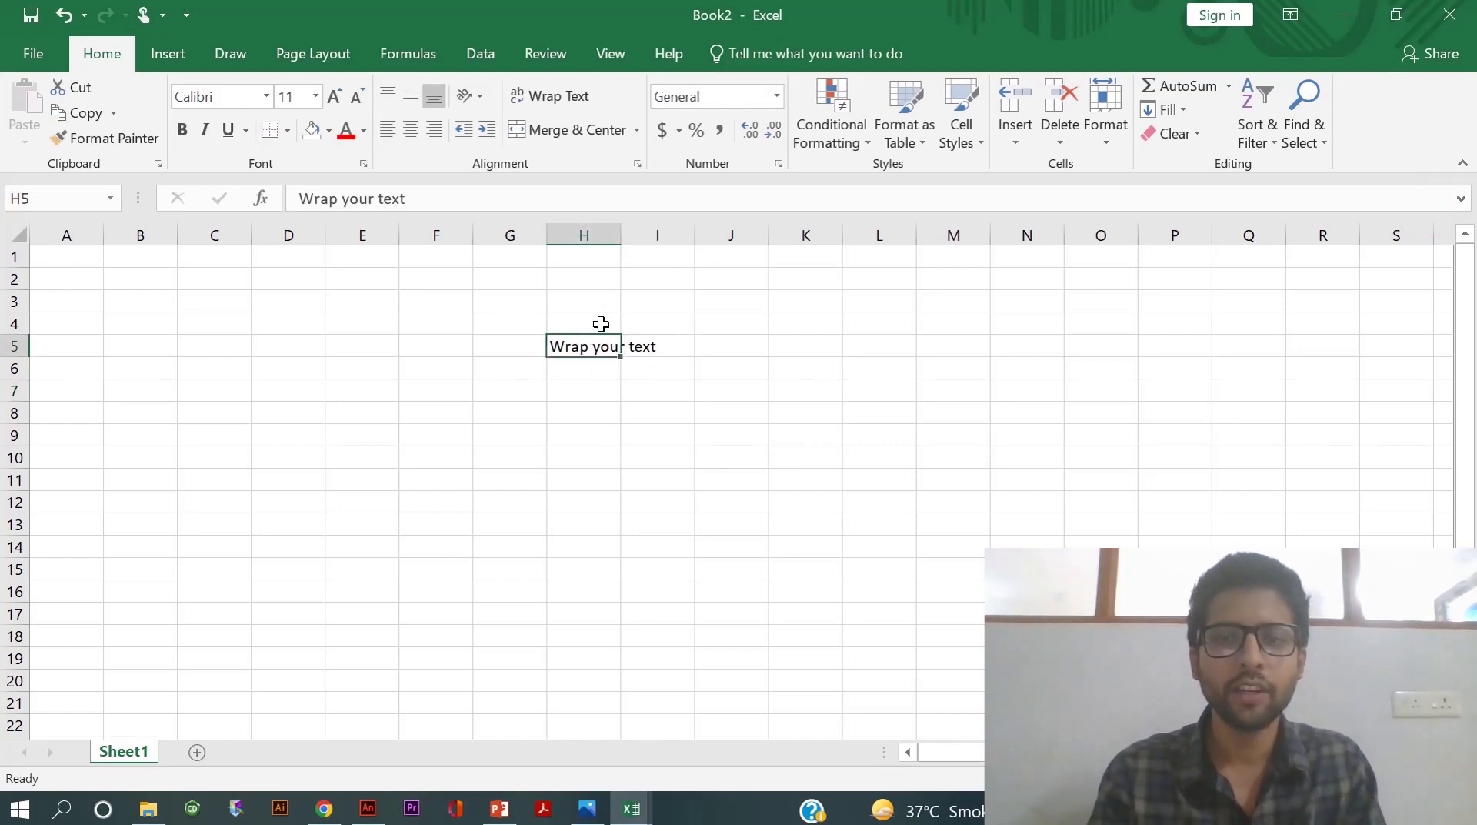
left_click_drag(619, 236, 663, 240)
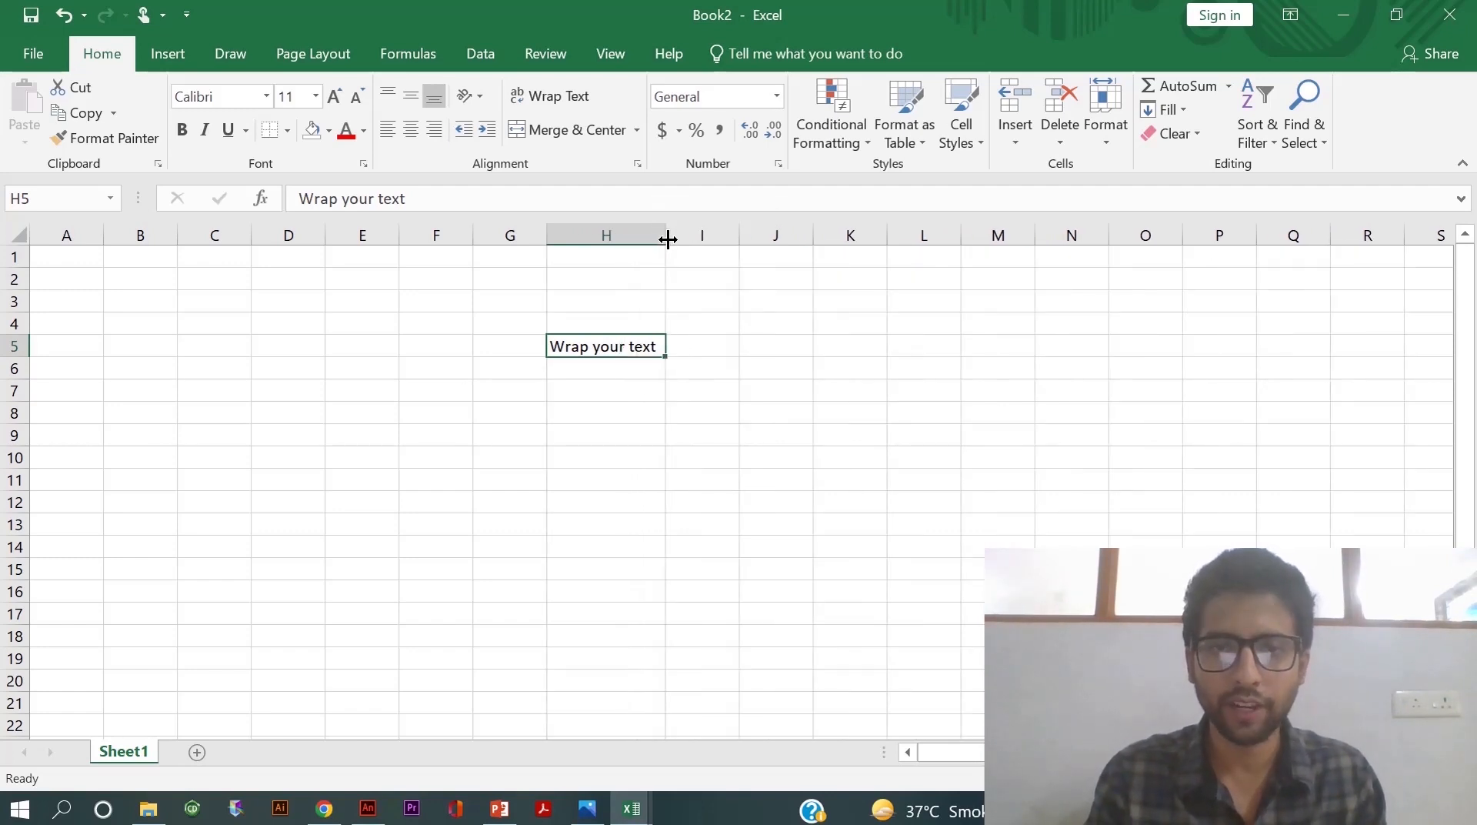
left_click_drag(668, 240, 617, 238)
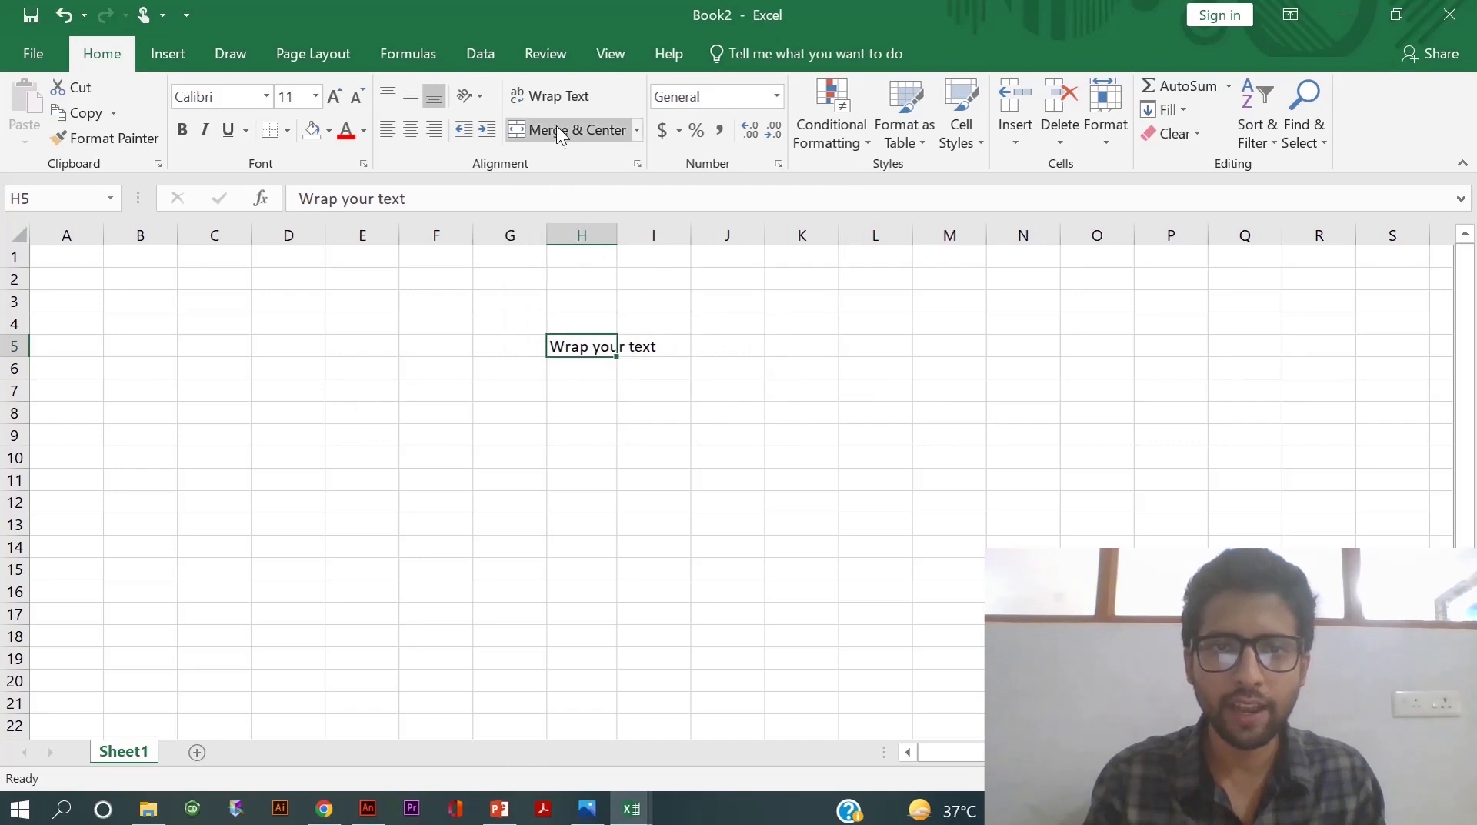
- Turn on Wrap Text for H5 and append 'more text wrap' to its contents
left_click(551, 98)
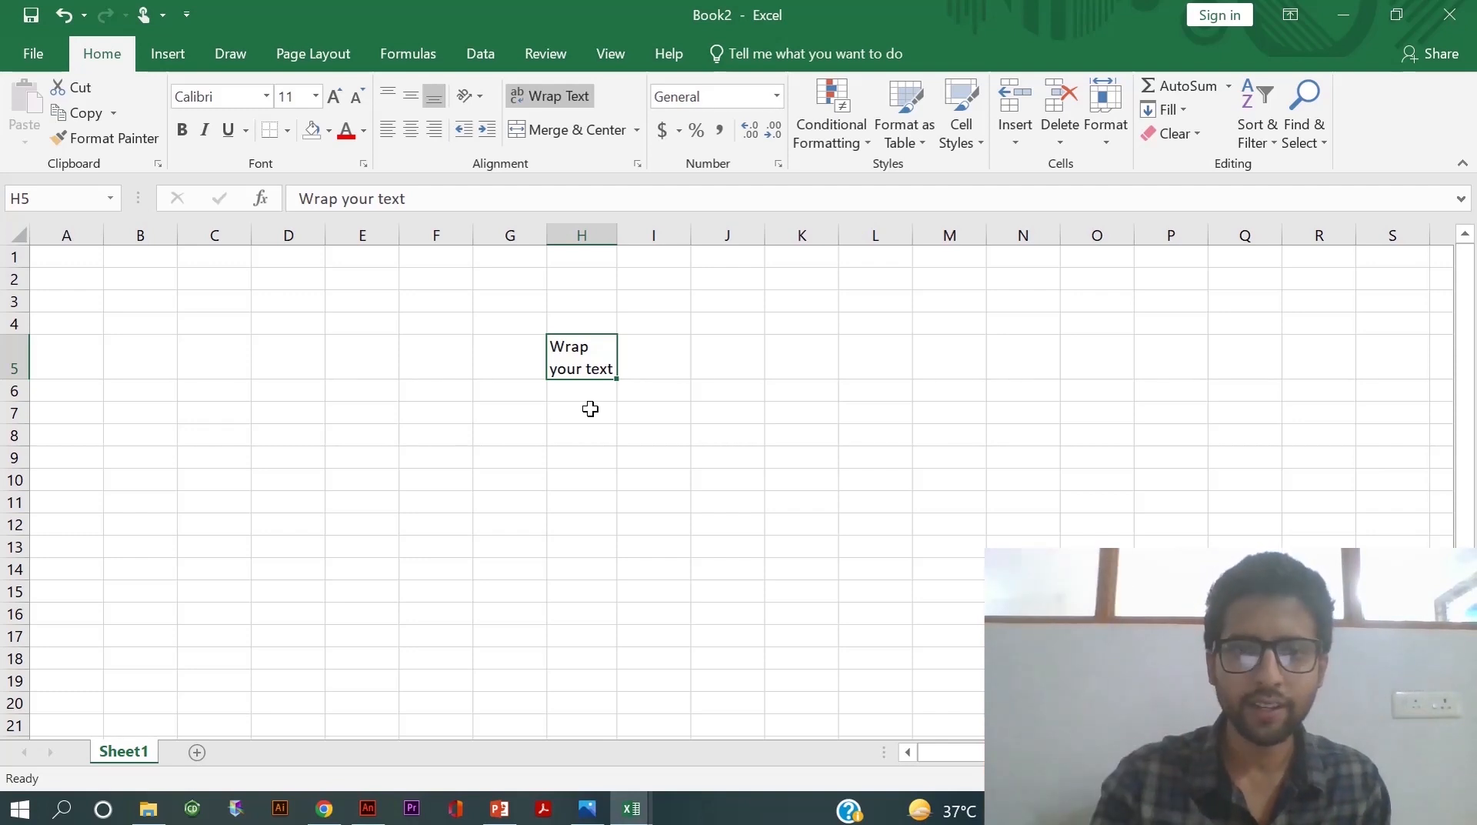
double_click(604, 368)
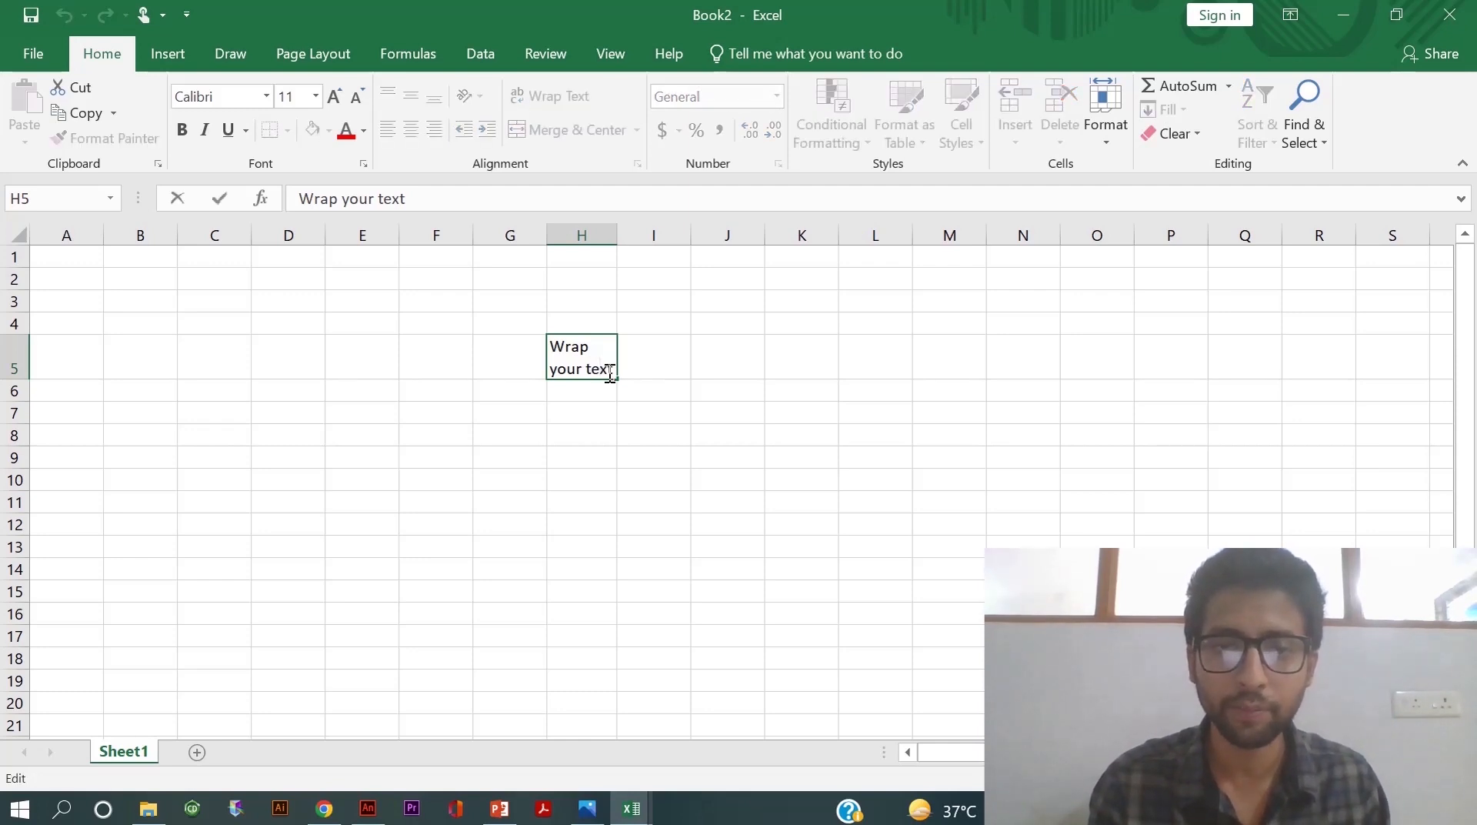
type("more text wrap")
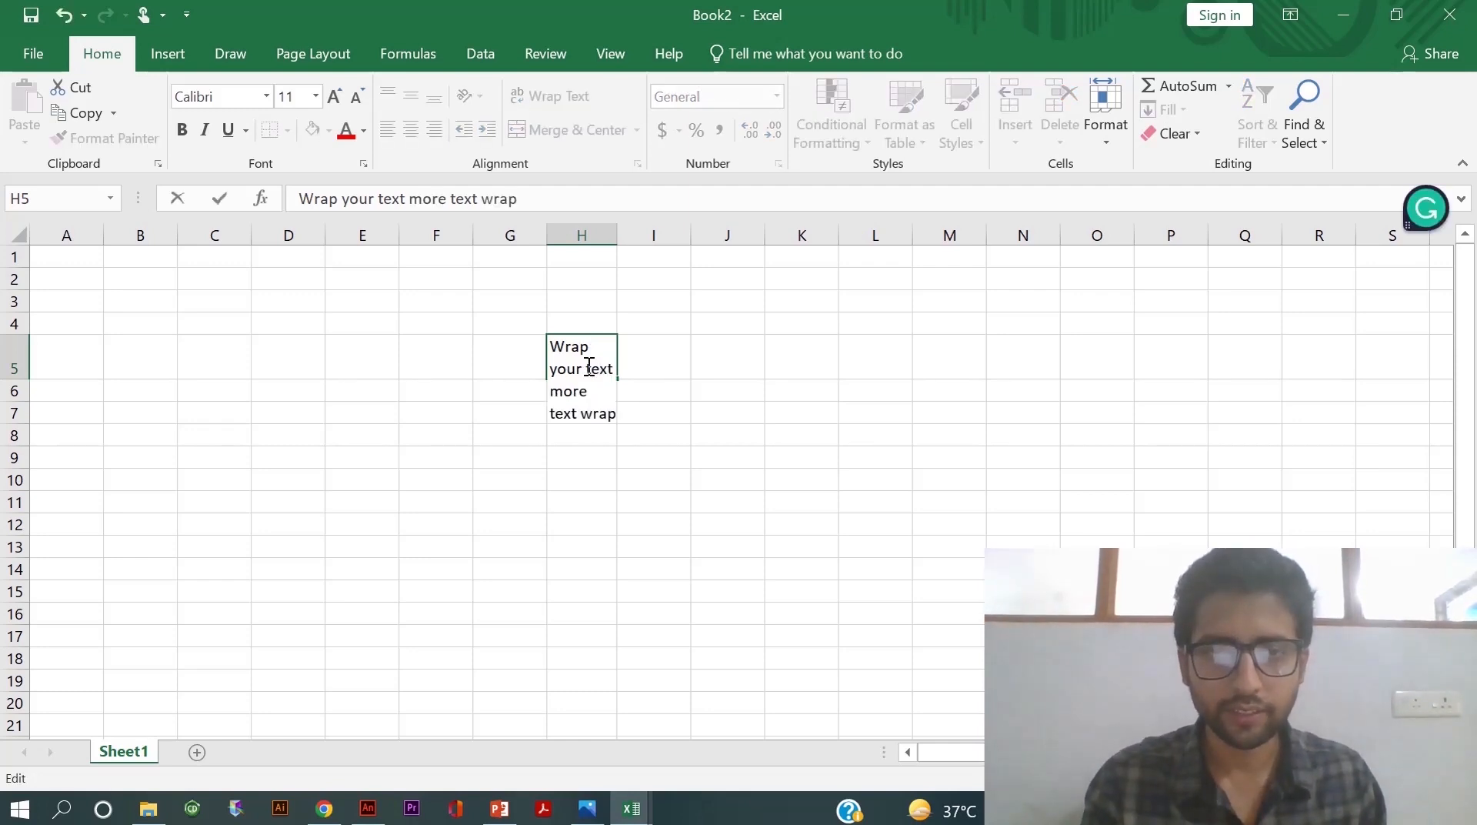
key("ctrl+Return")
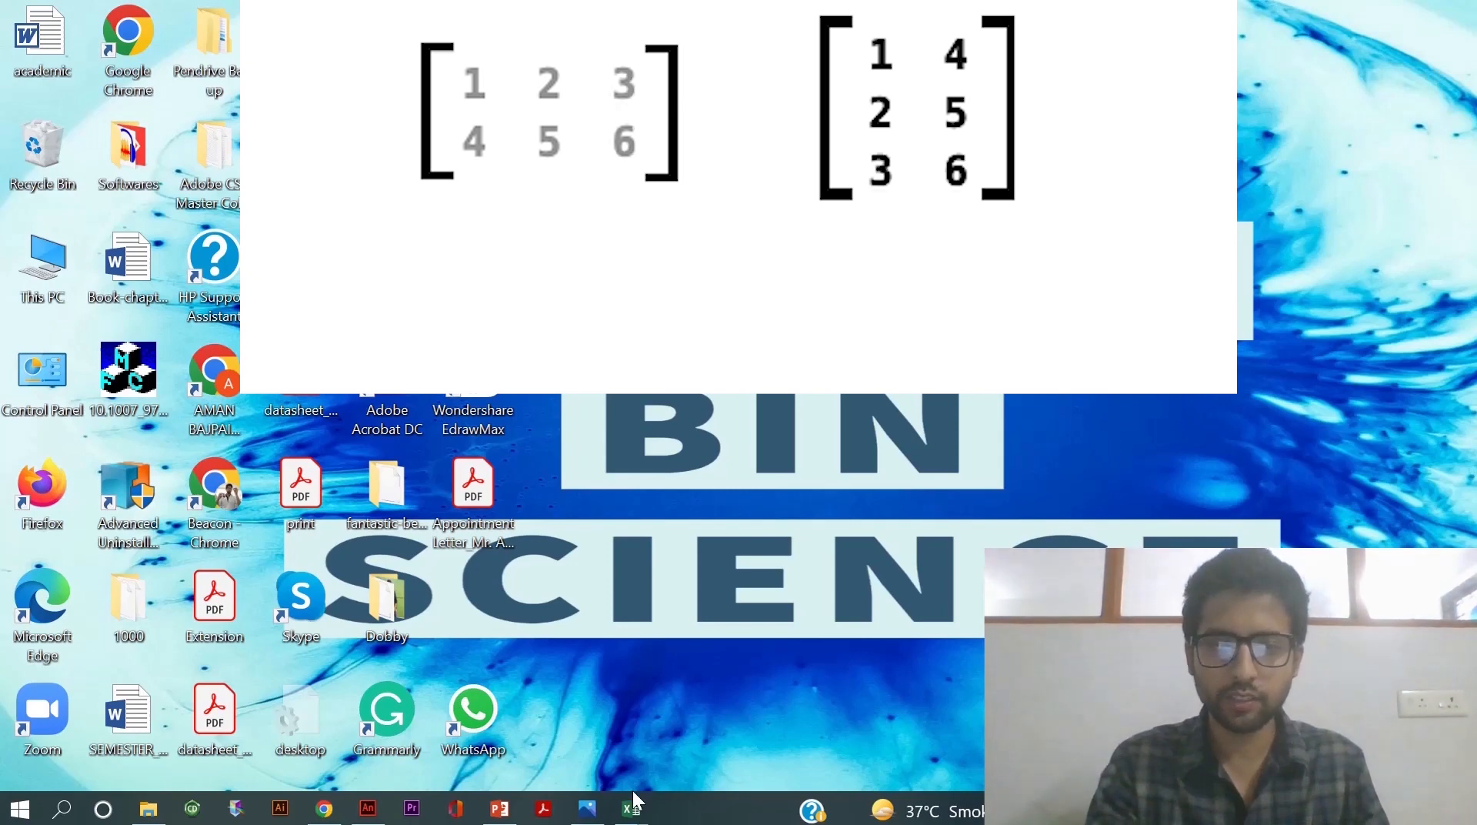
- Back in Book2, copy the name, salary and company table C3:I8
mouse_move(631, 807)
left_click(752, 714)
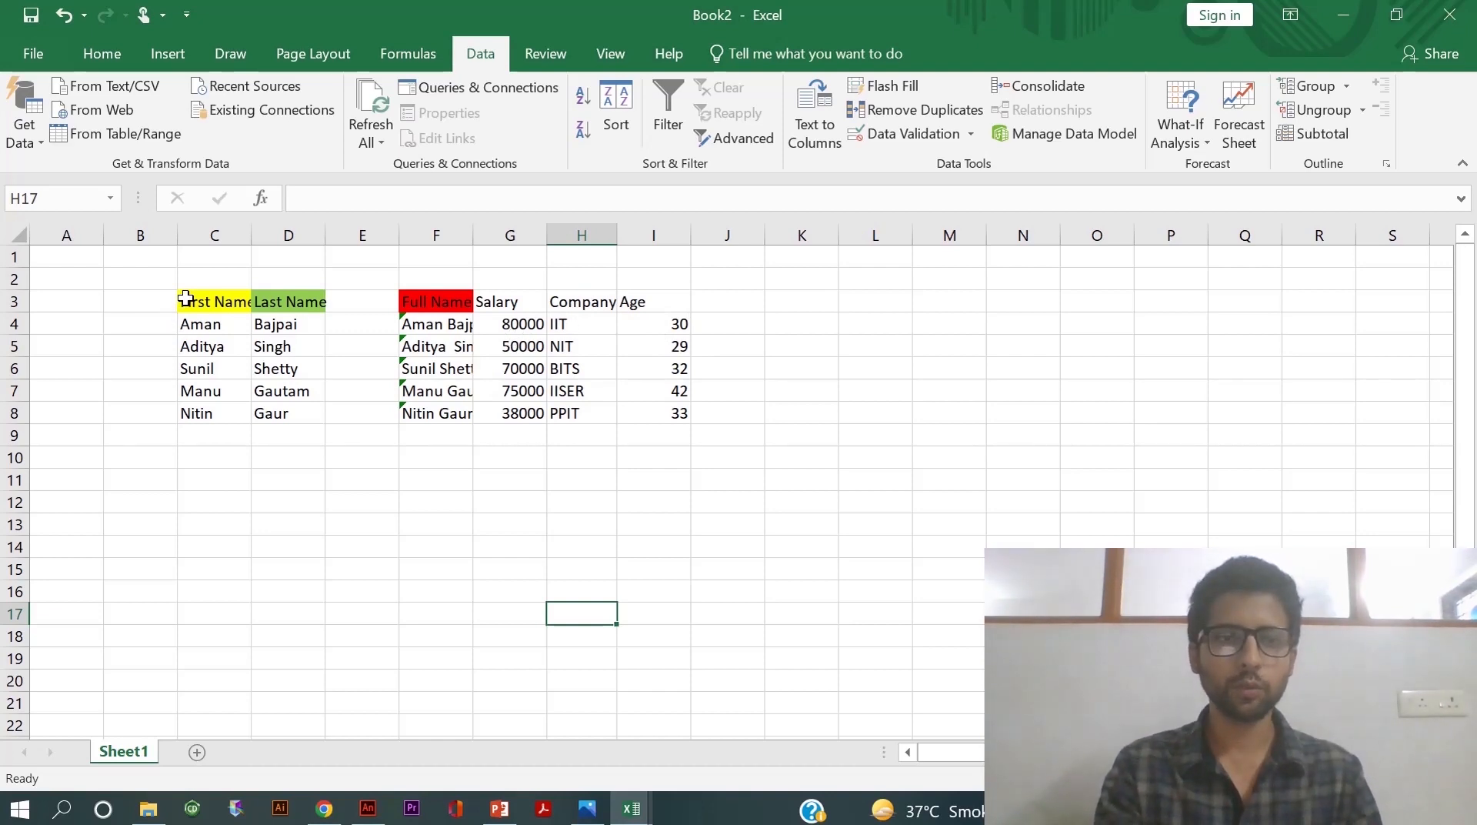
left_click_drag(186, 300, 674, 417)
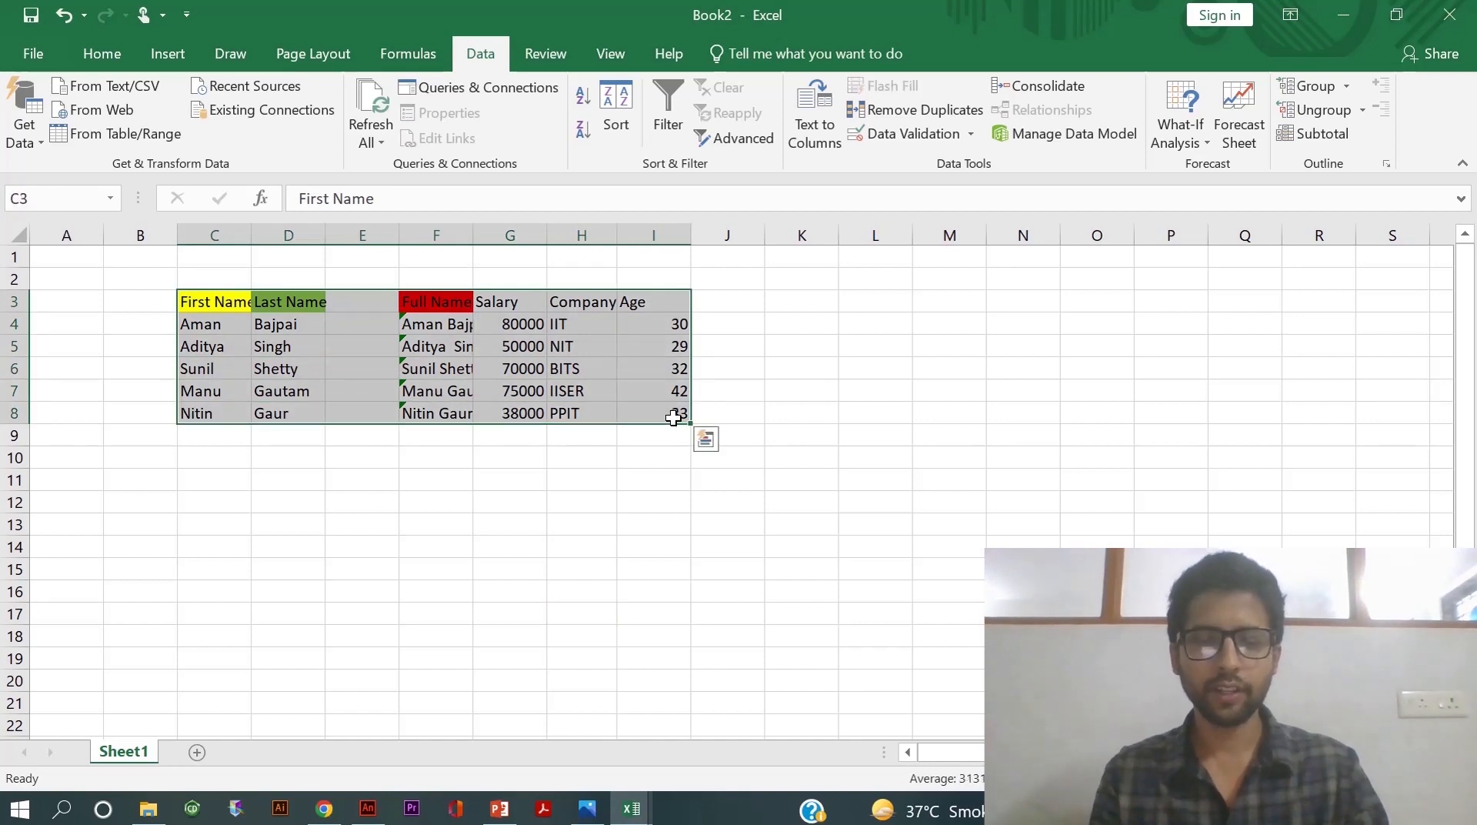
left_click(705, 439)
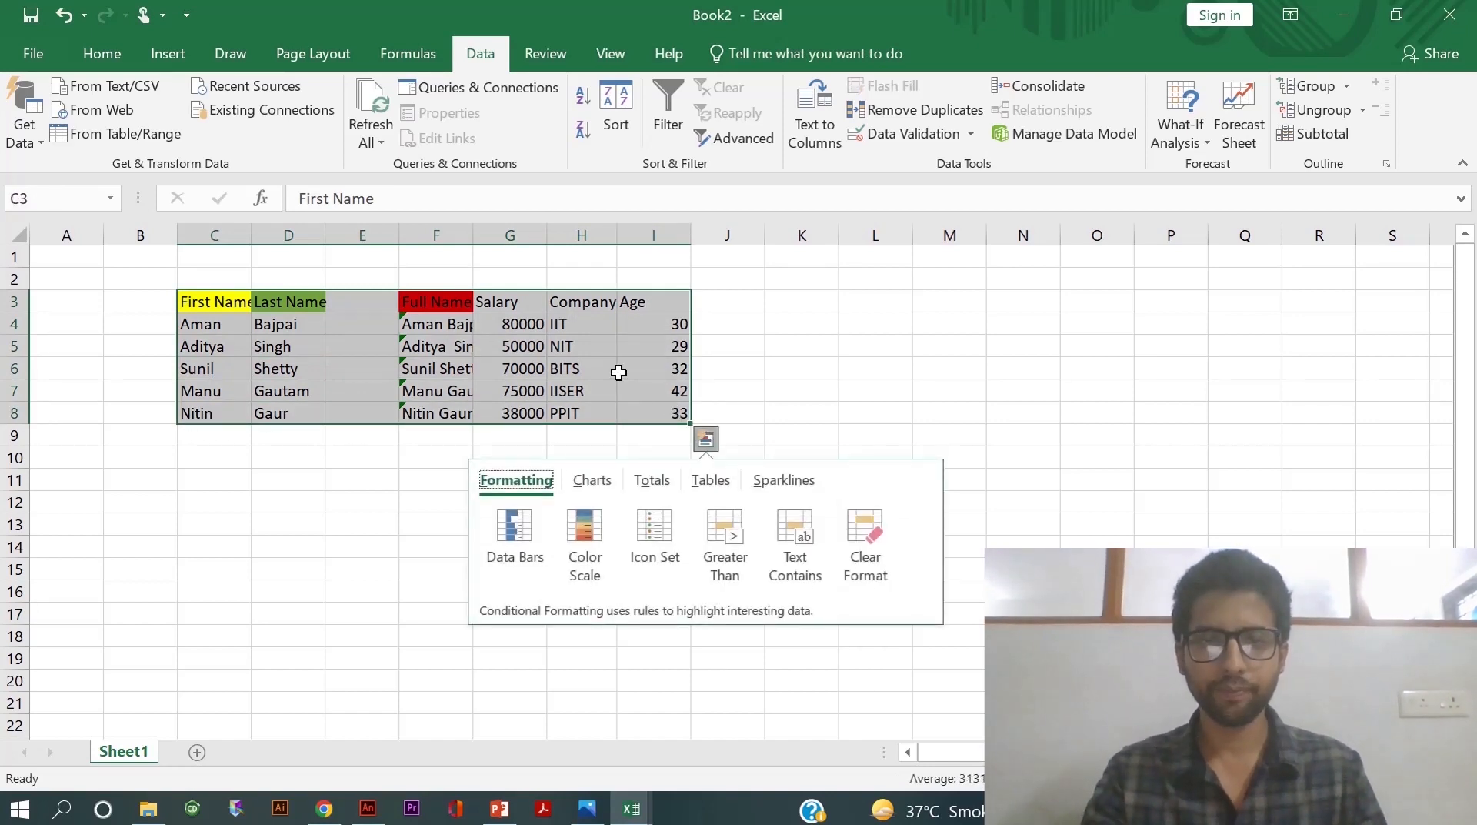
right_click(620, 271)
left_click(668, 315)
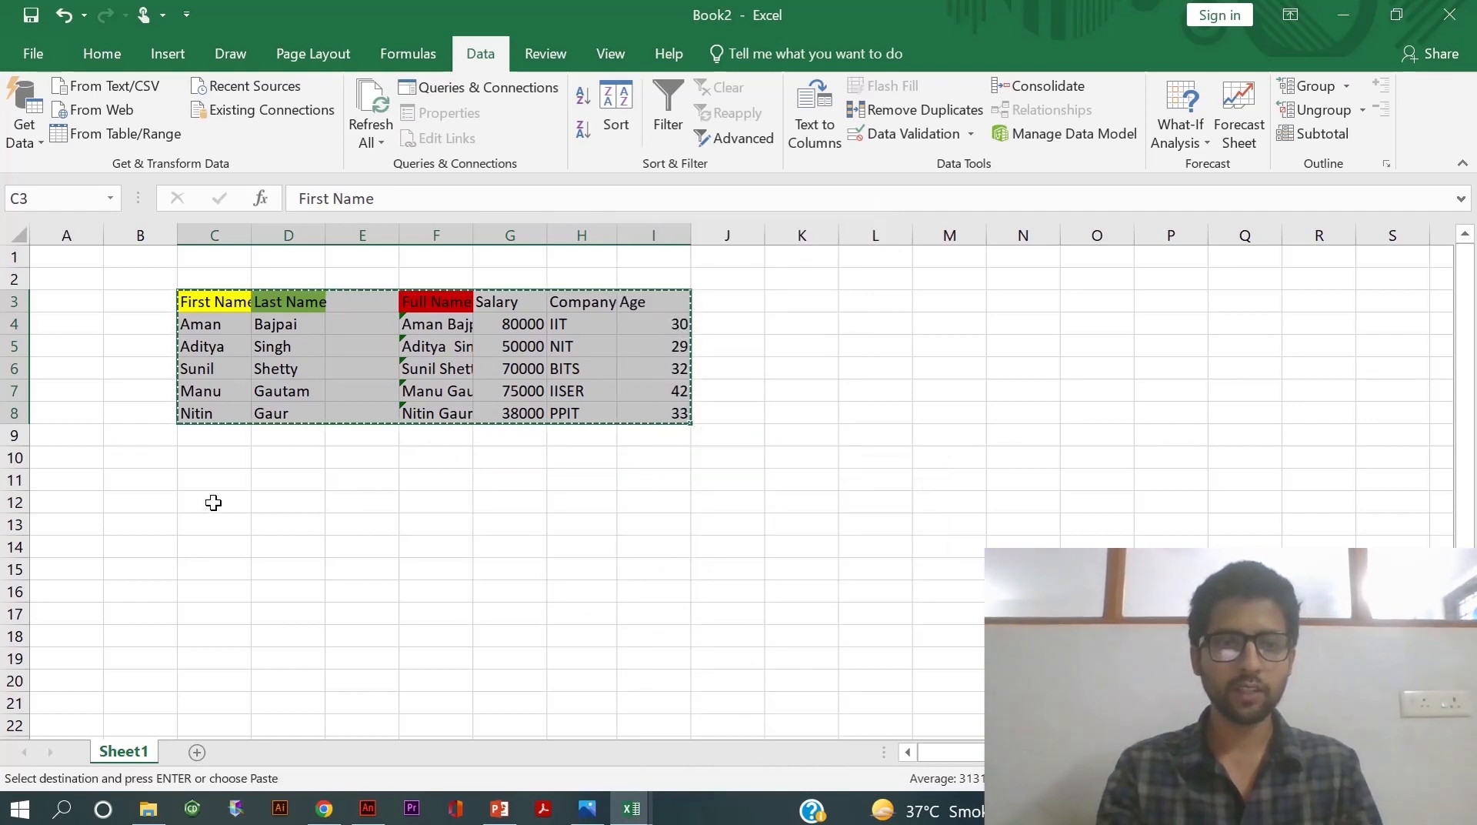
- Paste the copied table at C12 with Paste Special's Transpose option
left_click(213, 503)
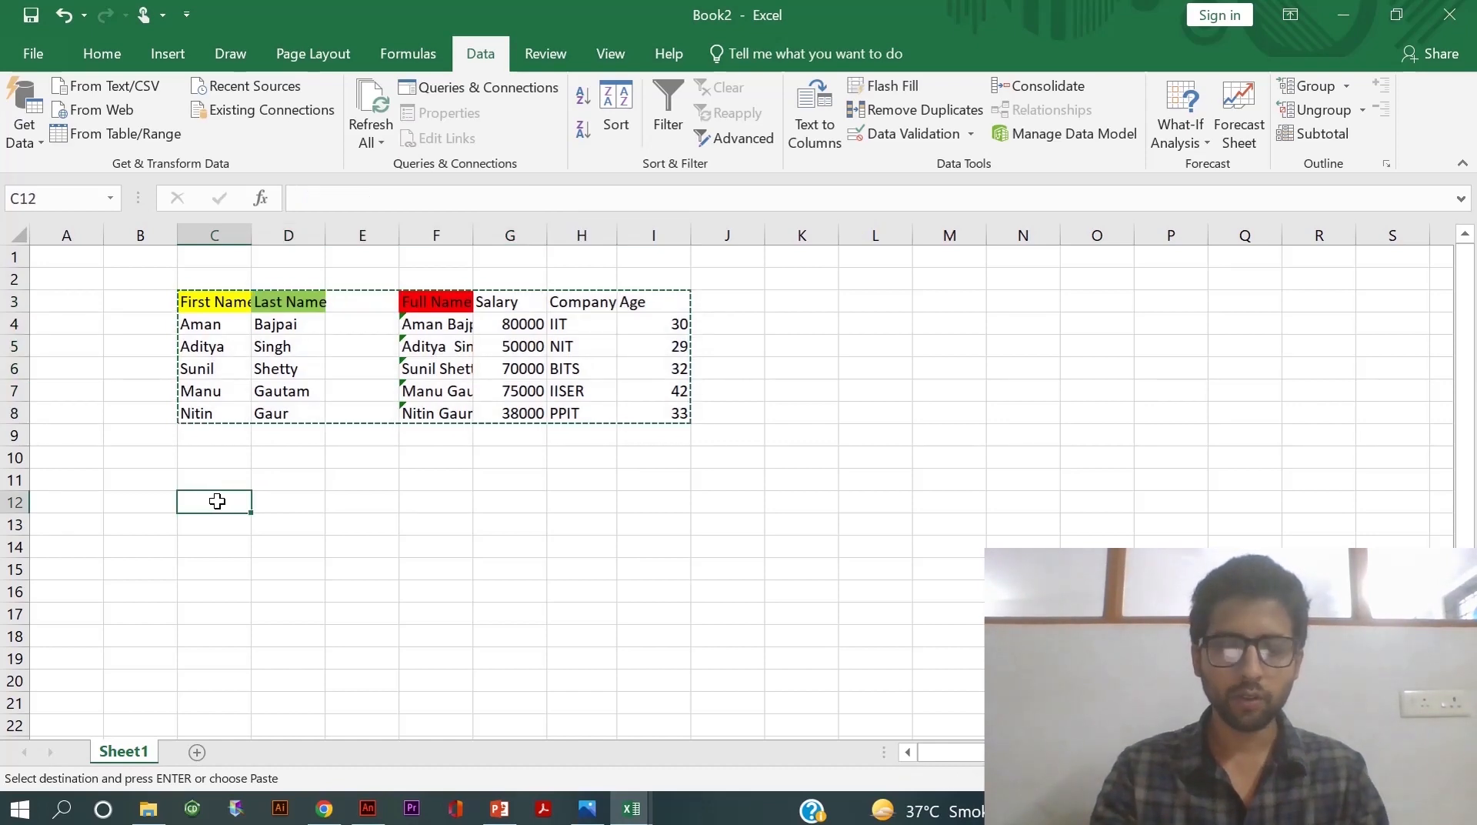
right_click(217, 501)
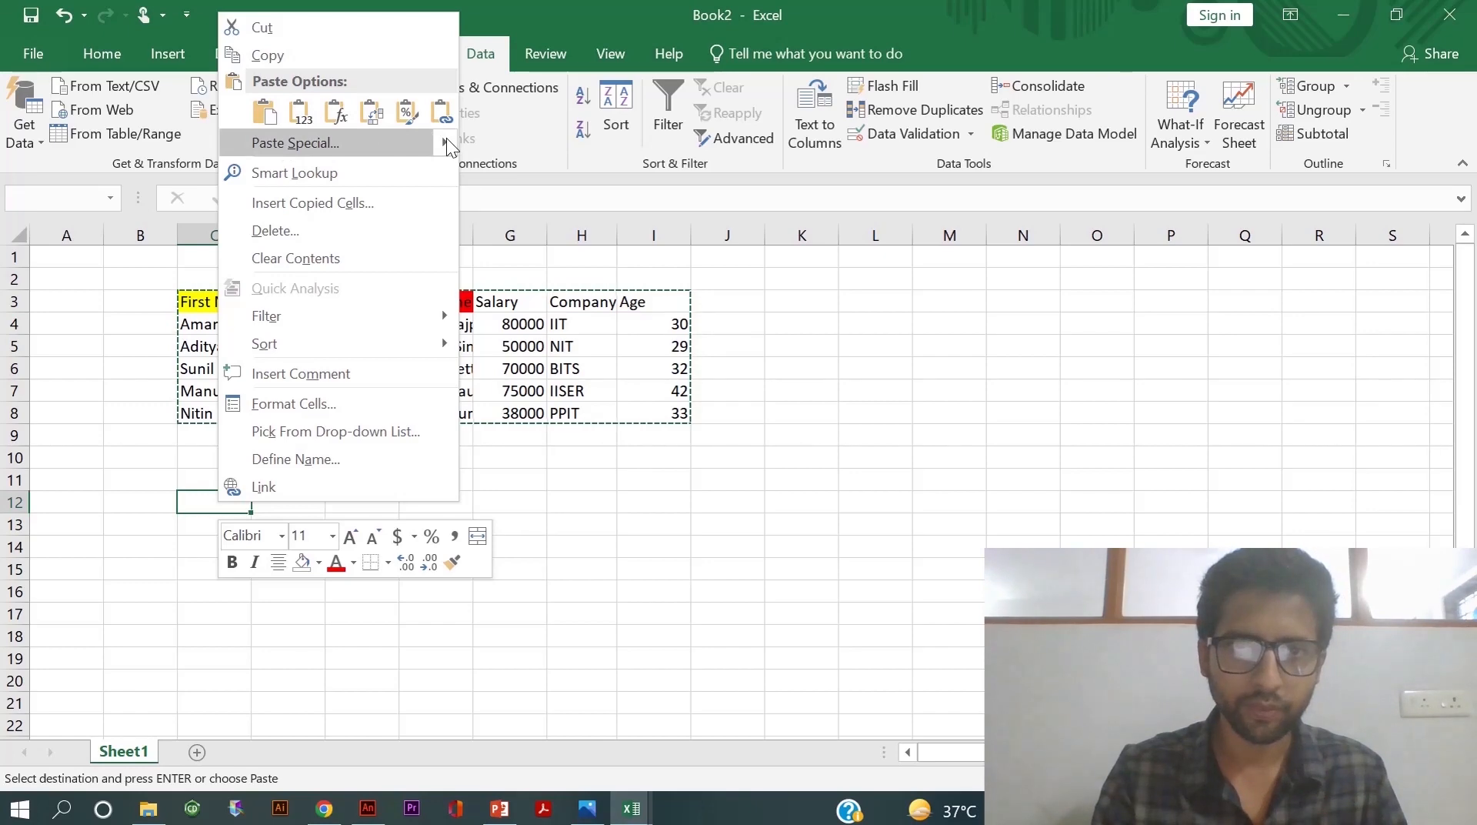
mouse_move(447, 144)
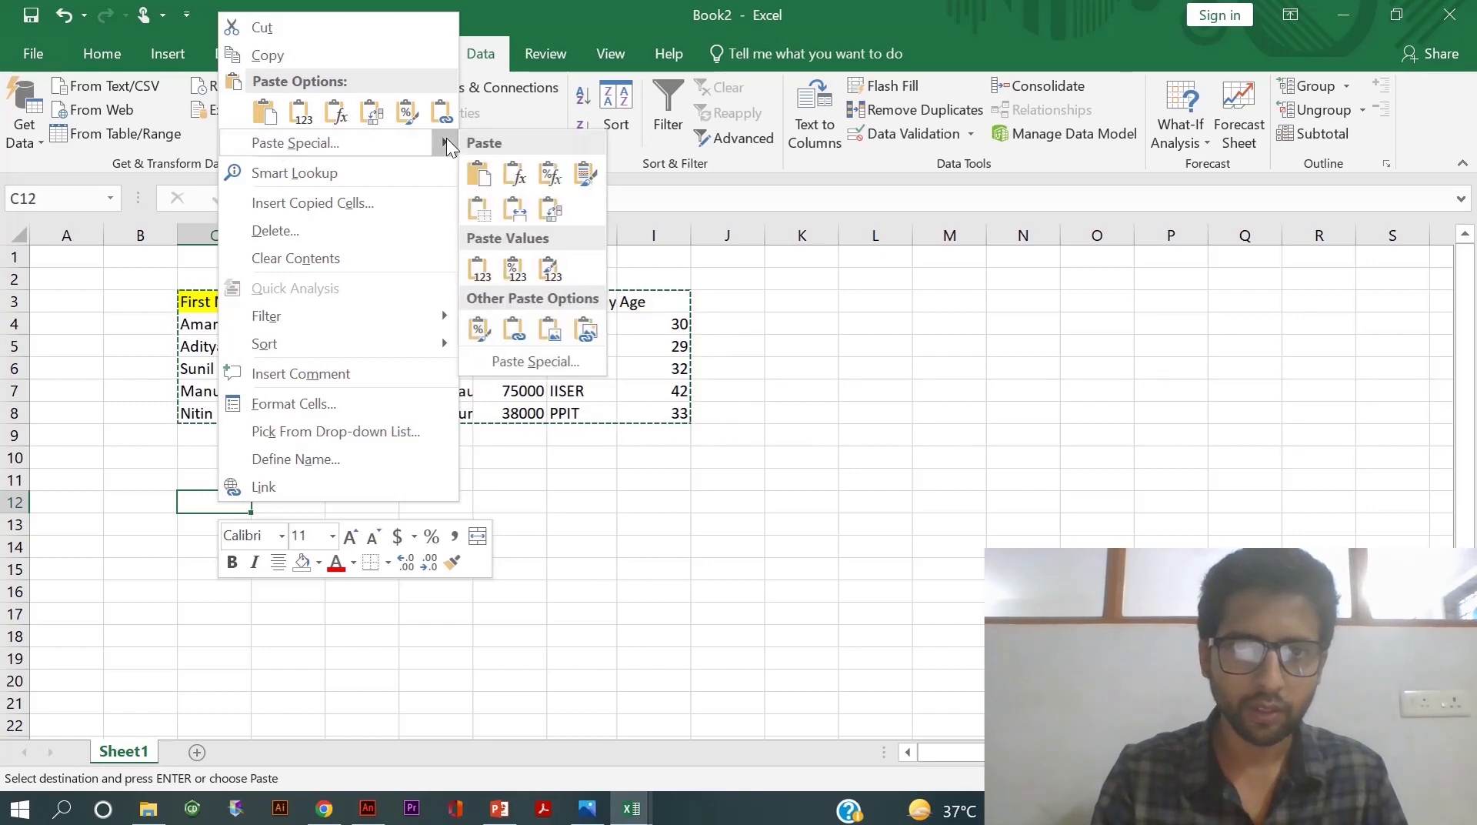
left_click(539, 362)
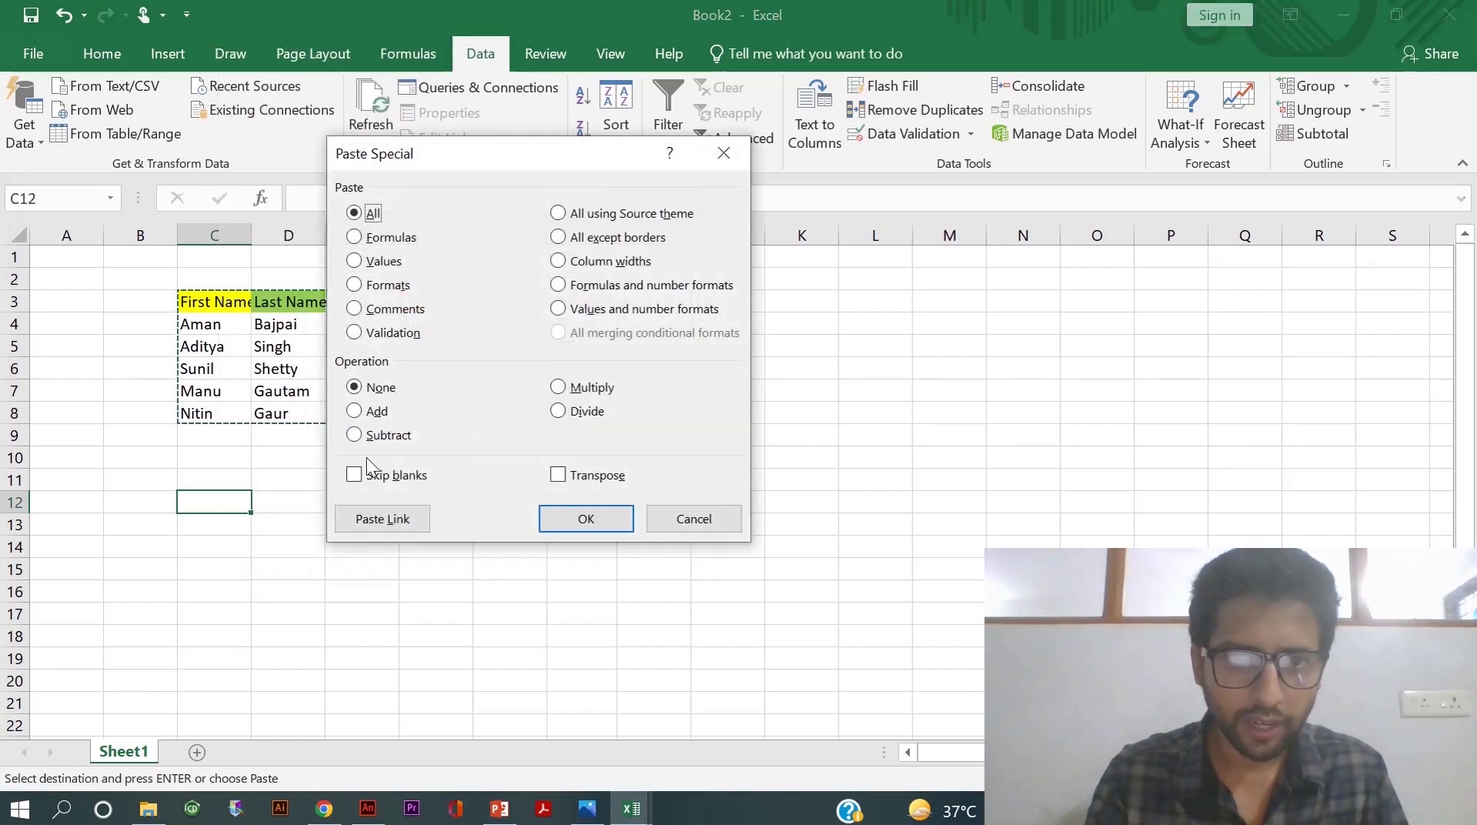
left_click(560, 477)
left_click(580, 520)
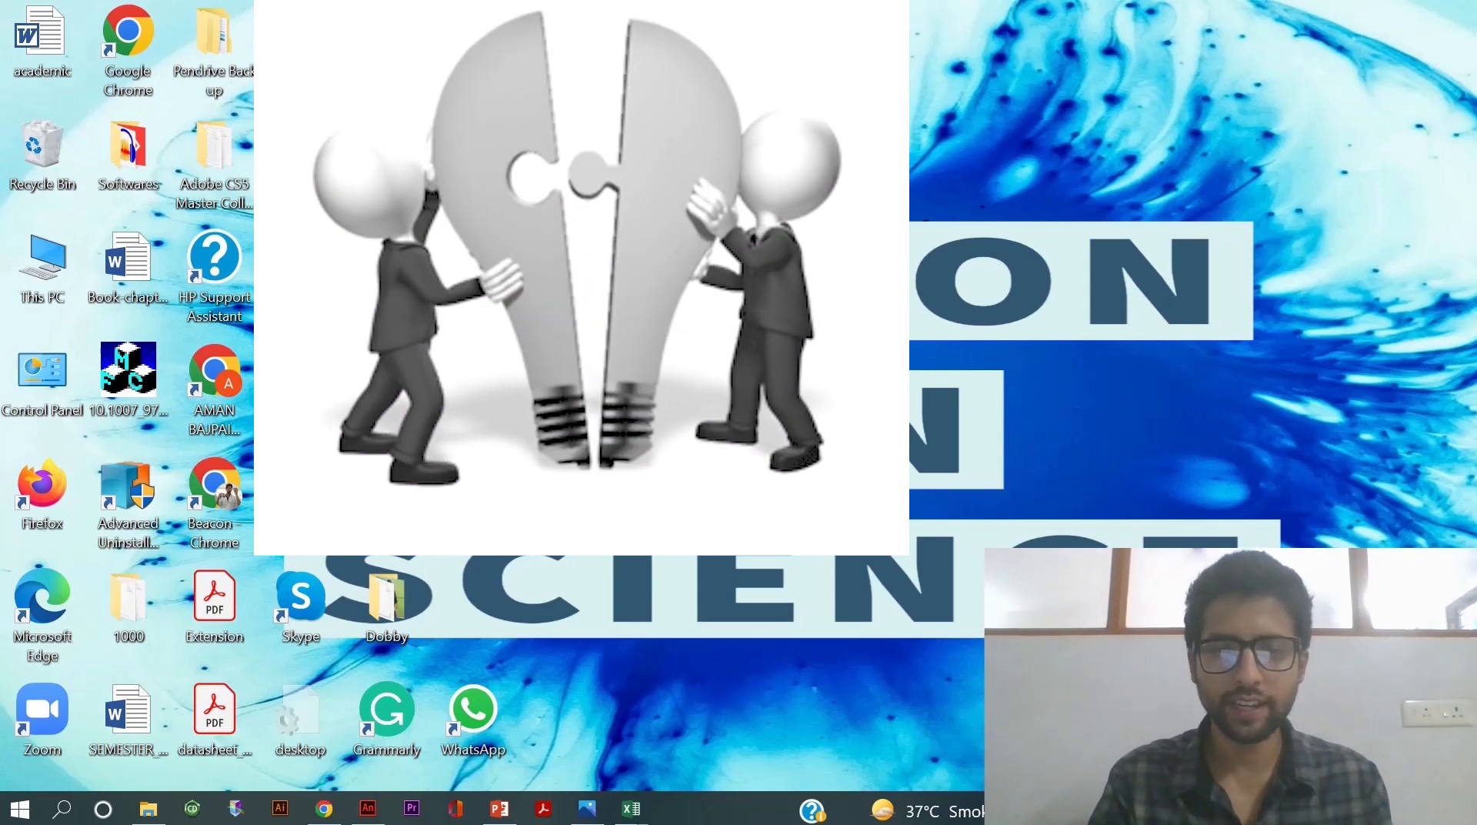
- Return to the Book2 workbook from the taskbar
left_click(631, 808)
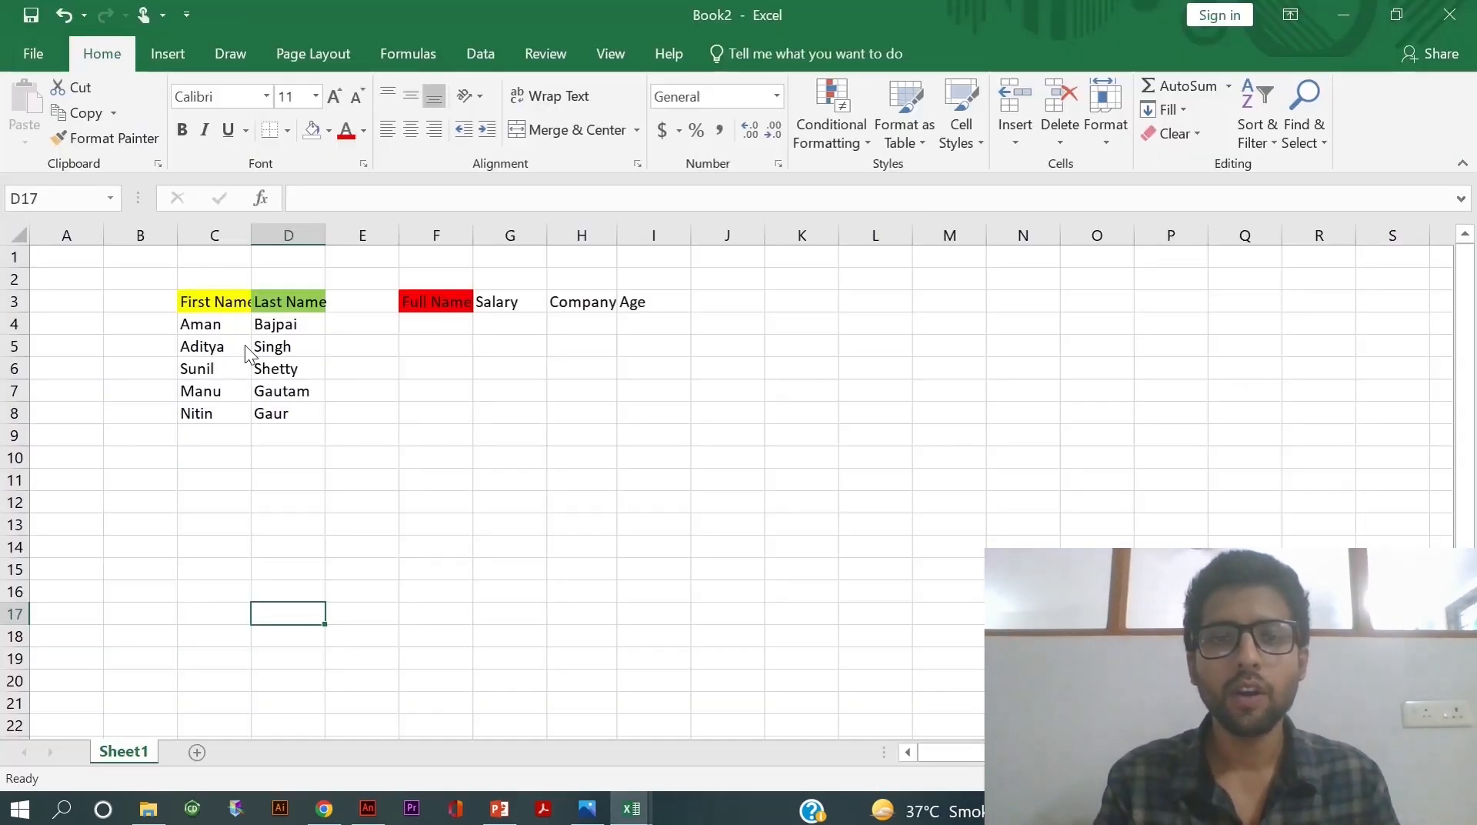
- Enter the formula =C4&D4 in F4 to join first and last names
left_click(433, 323)
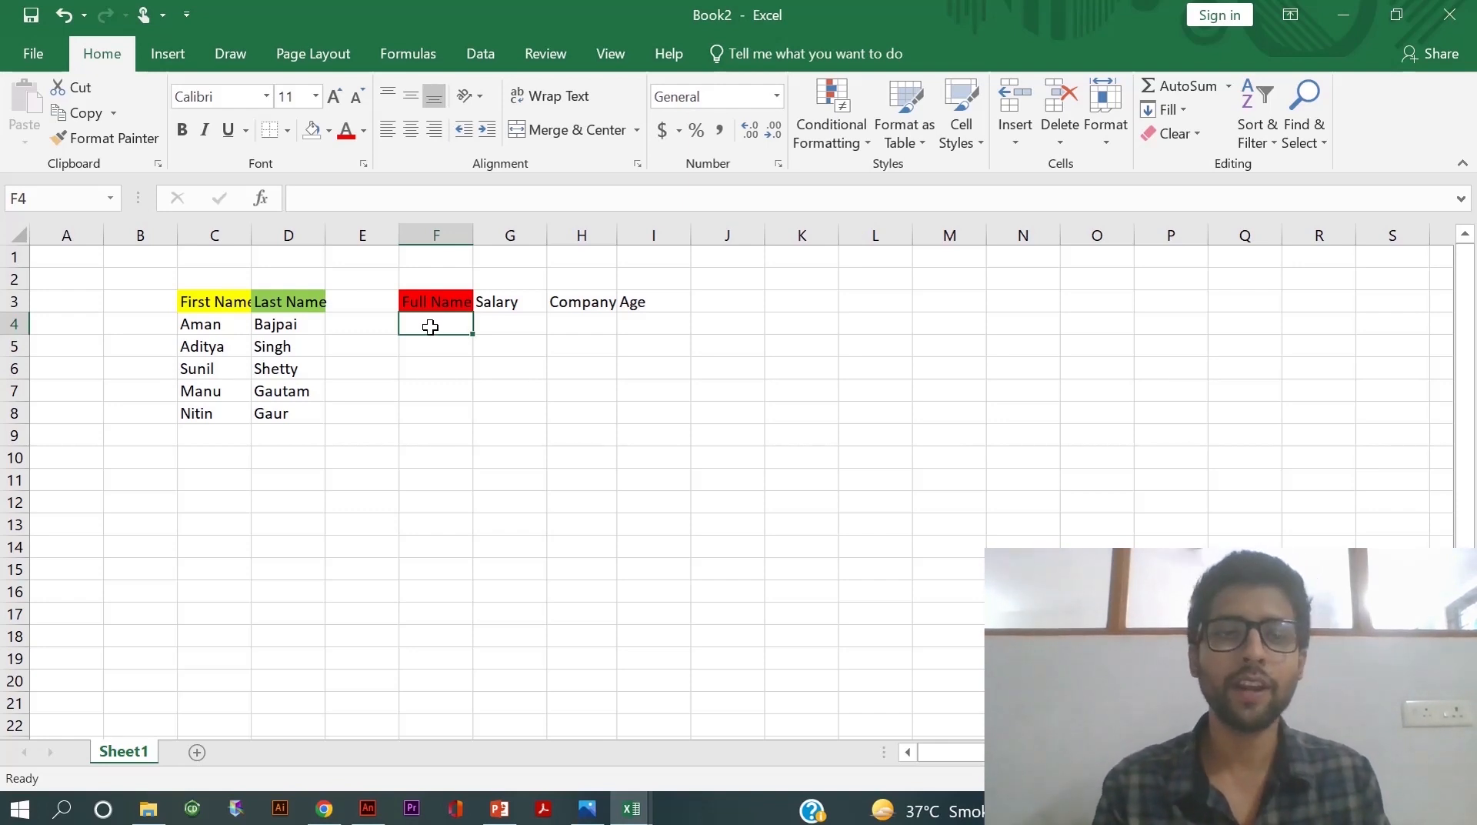
double_click(419, 325)
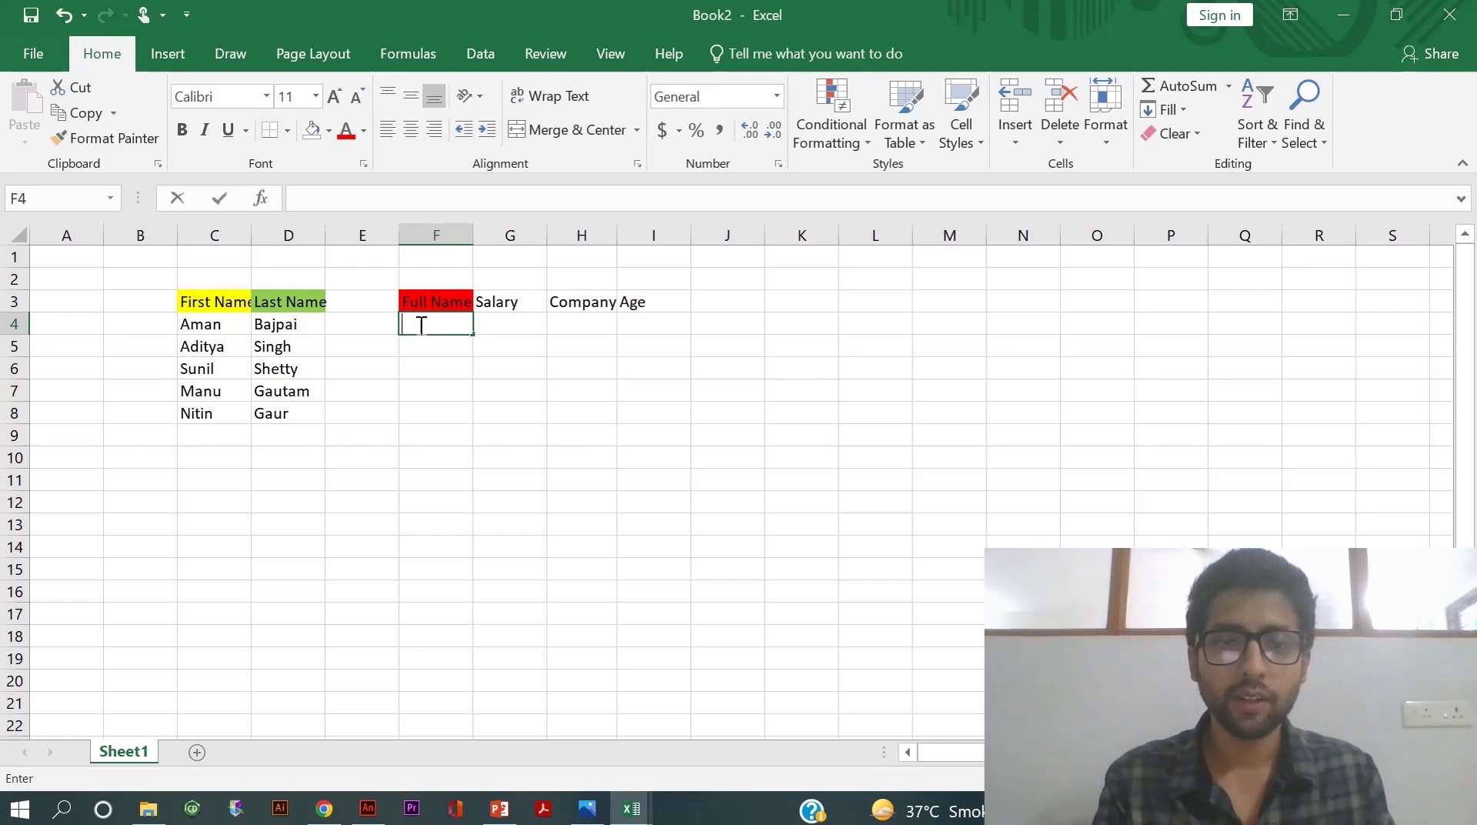
type("=")
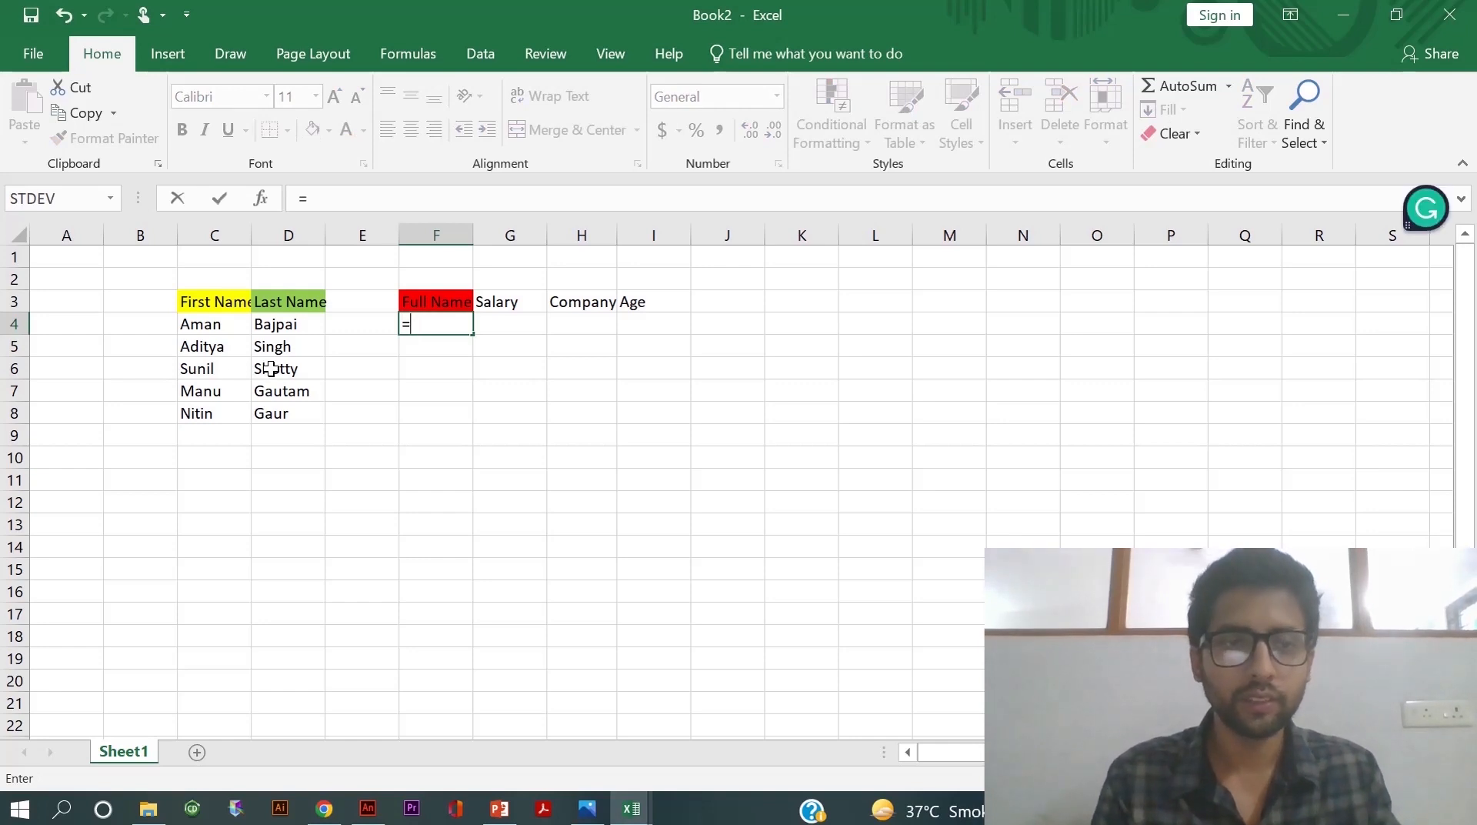
left_click(201, 323)
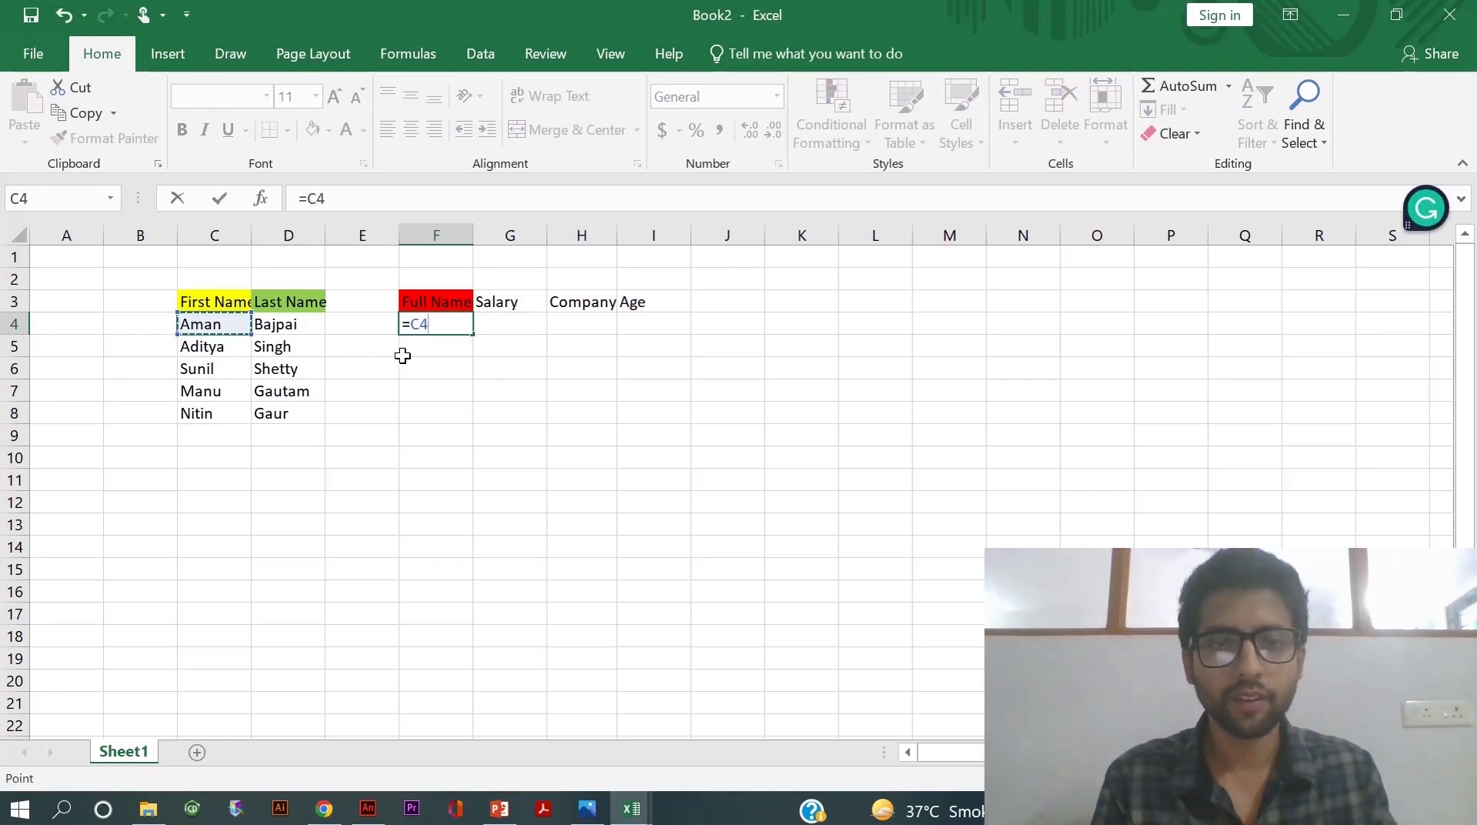
type("&")
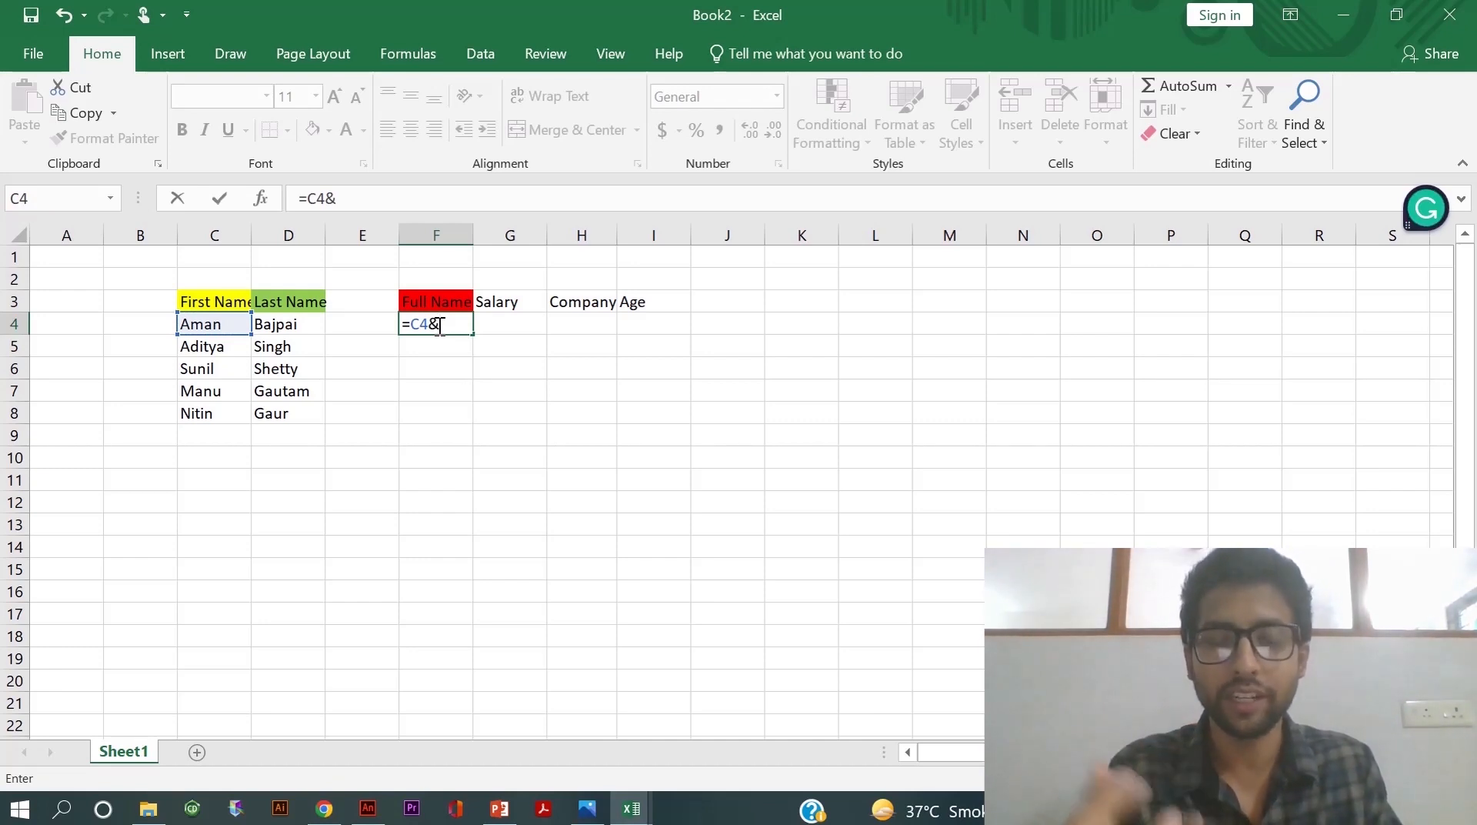
left_click(293, 325)
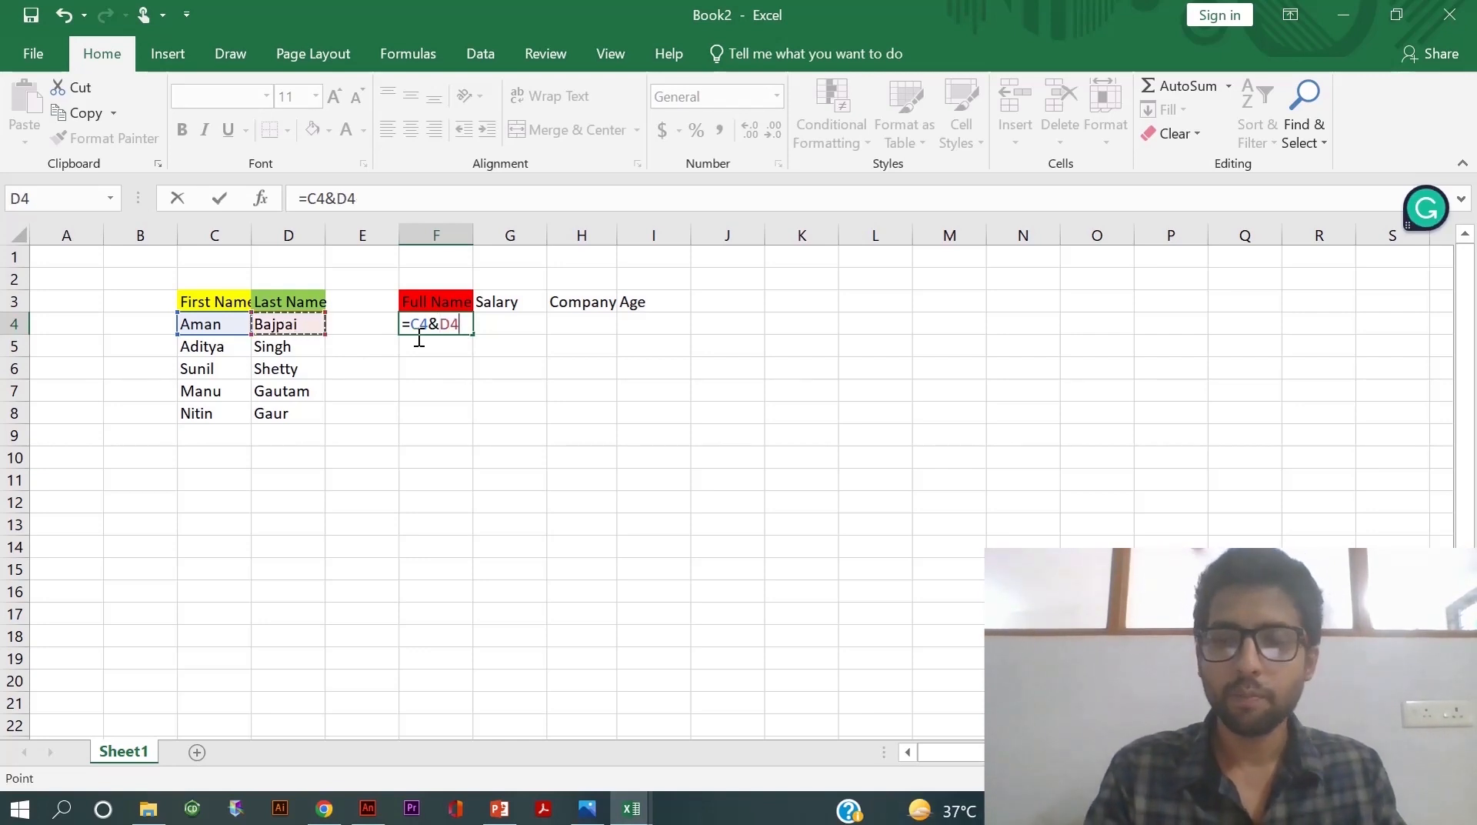
key("Return")
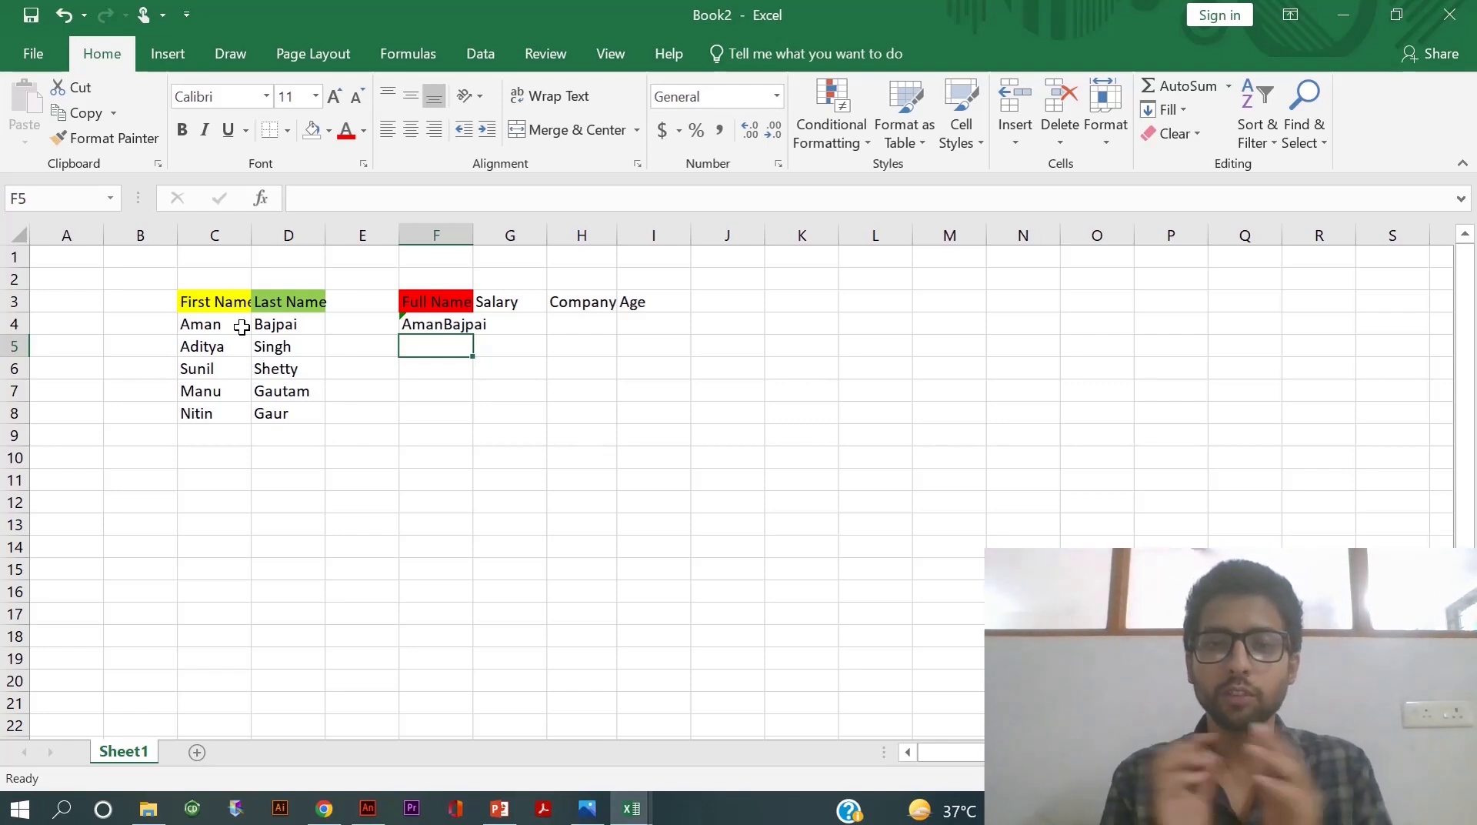
left_click(434, 326)
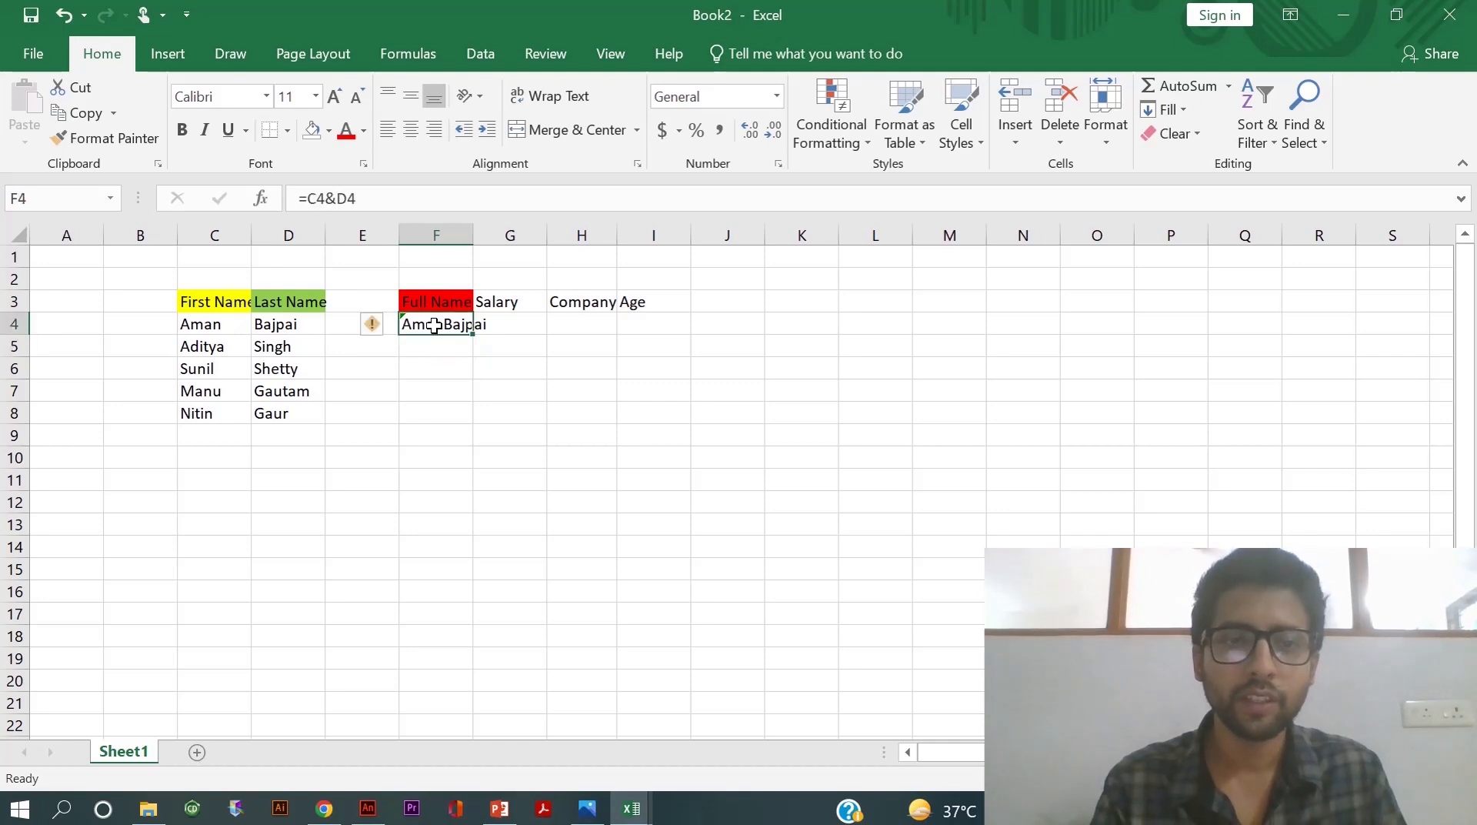
left_click(335, 198)
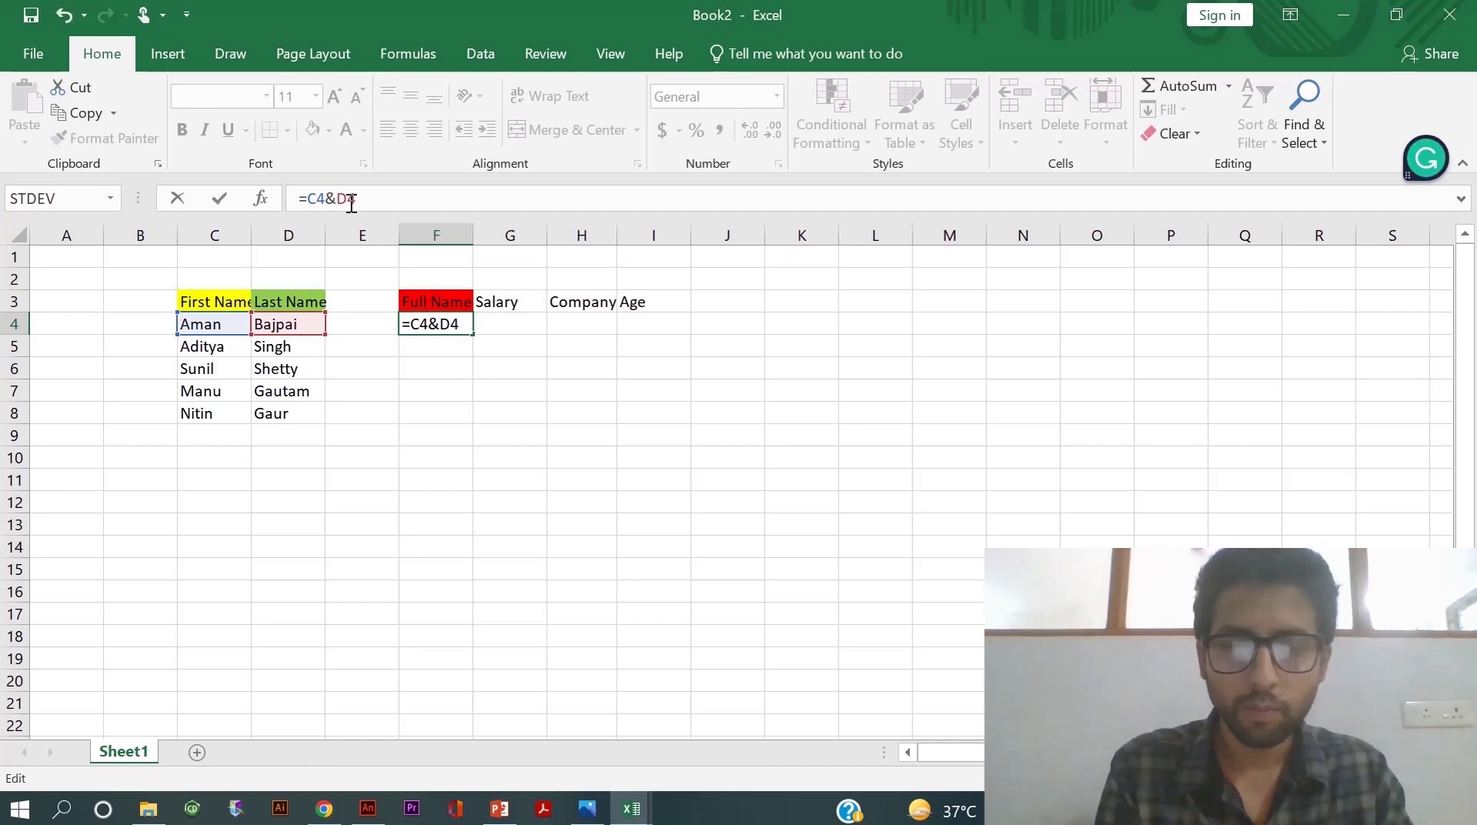
type("\"\"")
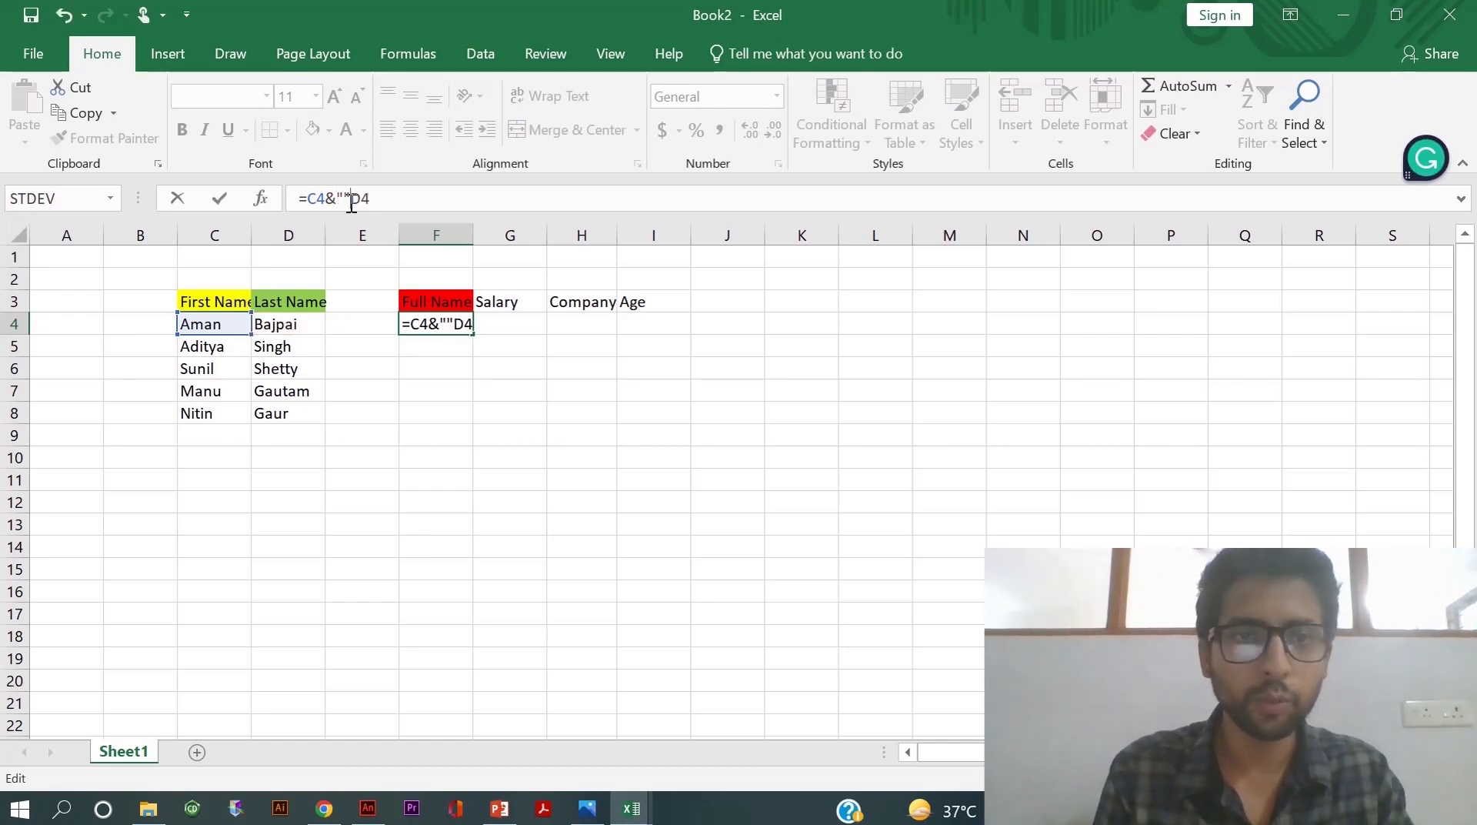
left_click(346, 198)
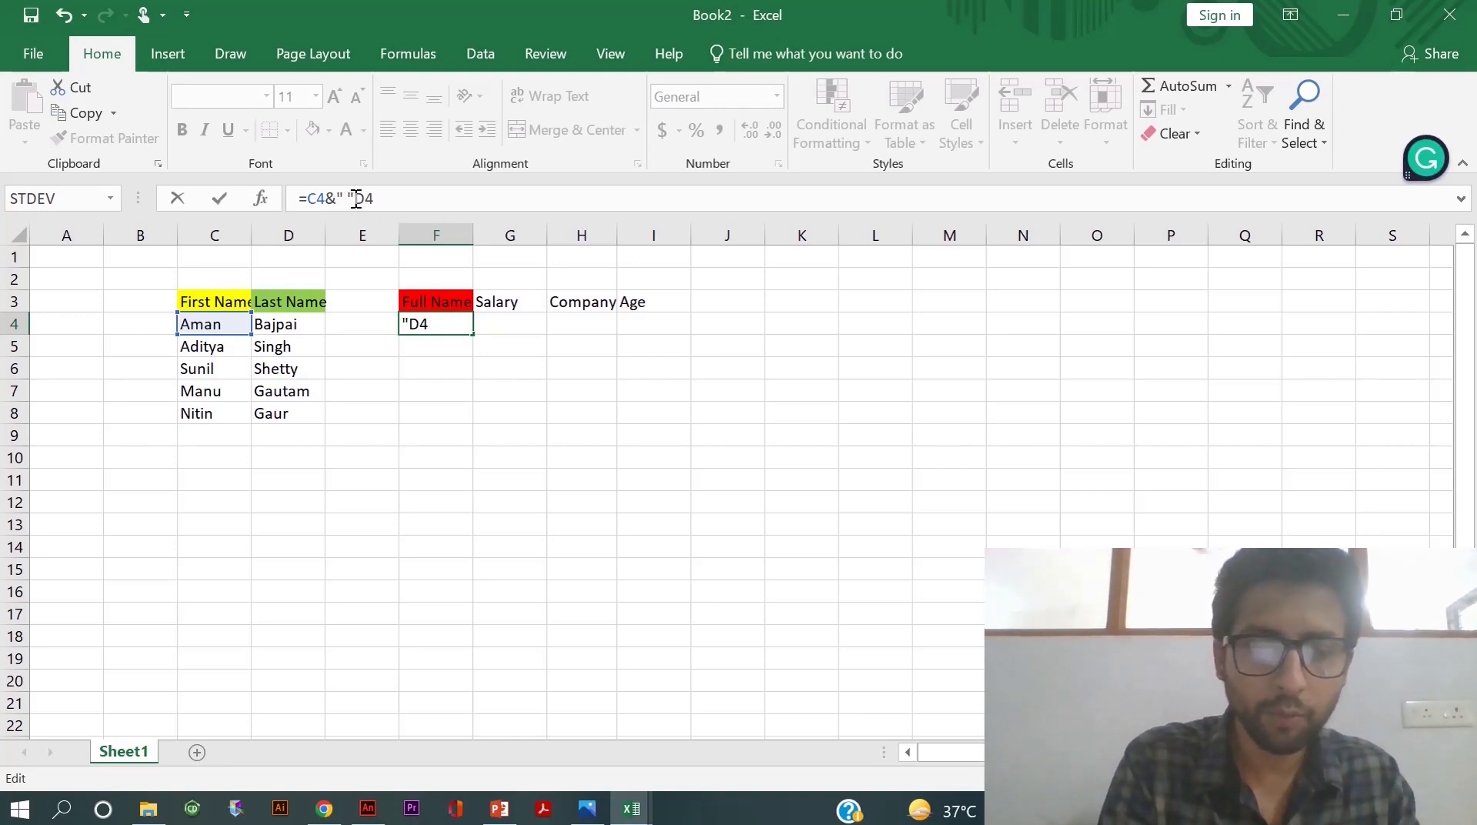
left_click(356, 198)
type("&")
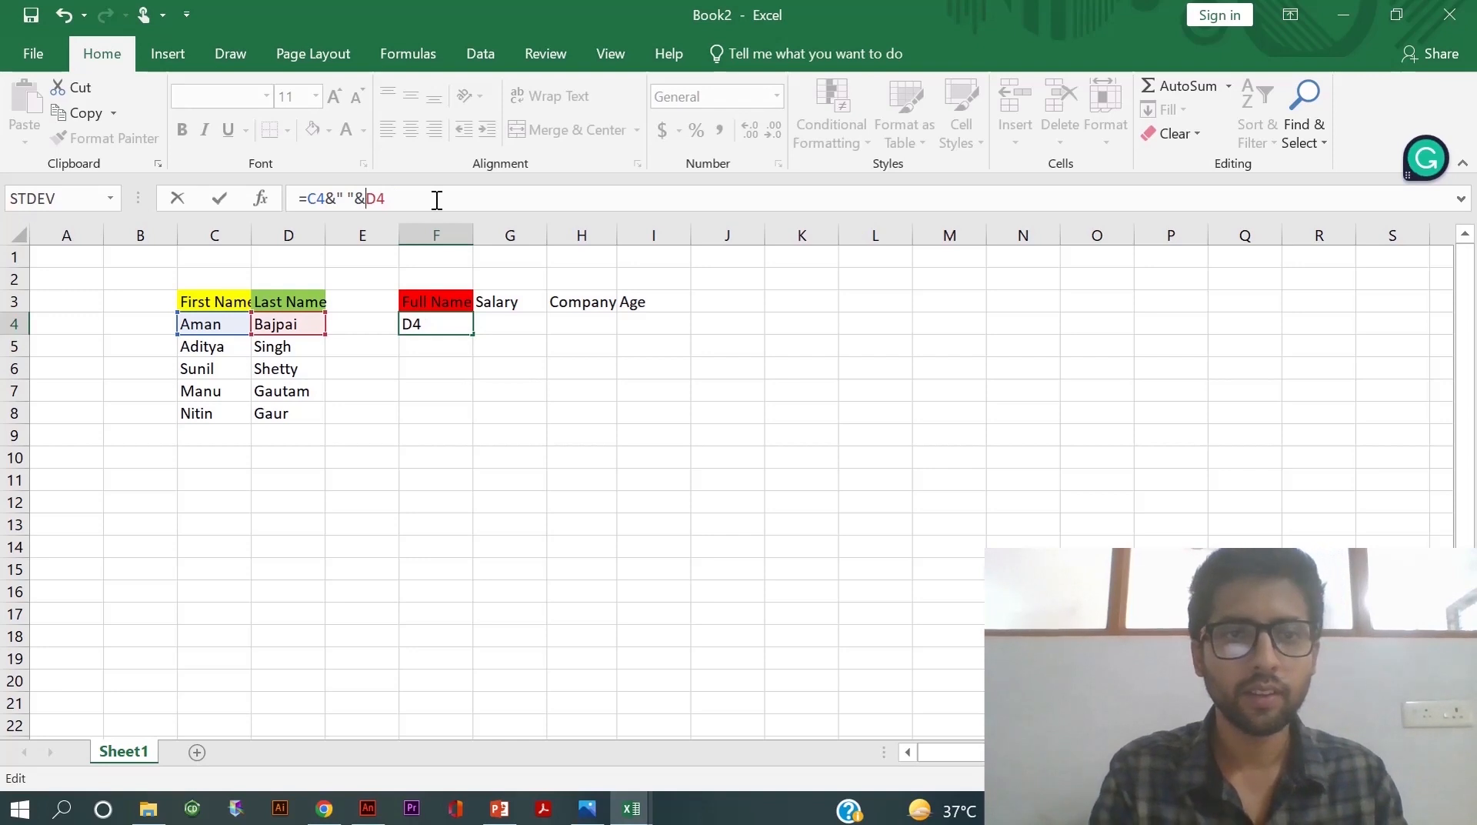
key("Return")
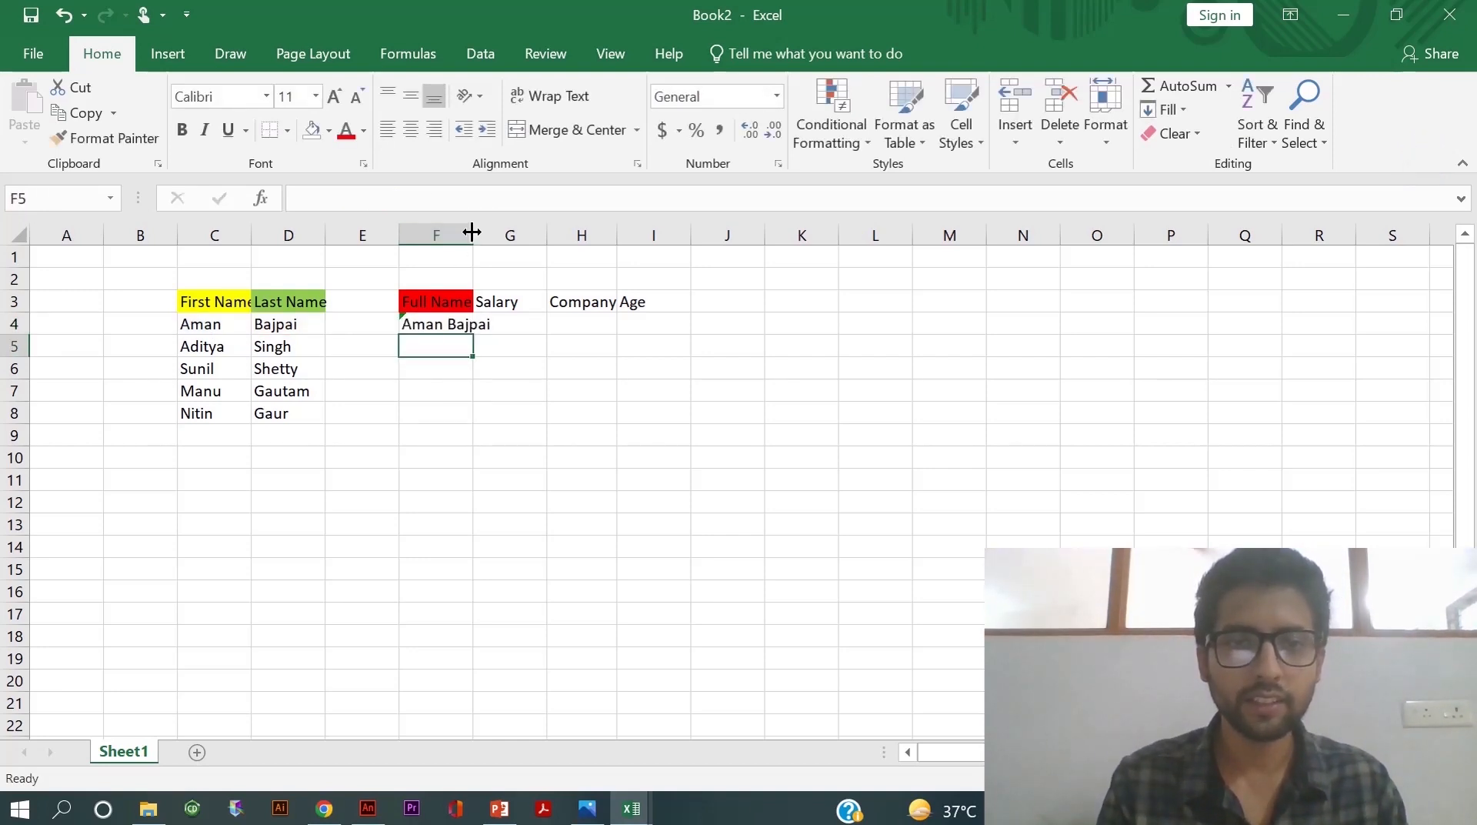
- Widen column F and fill F4's full-name formula down to F8
left_click_drag(472, 232, 498, 234)
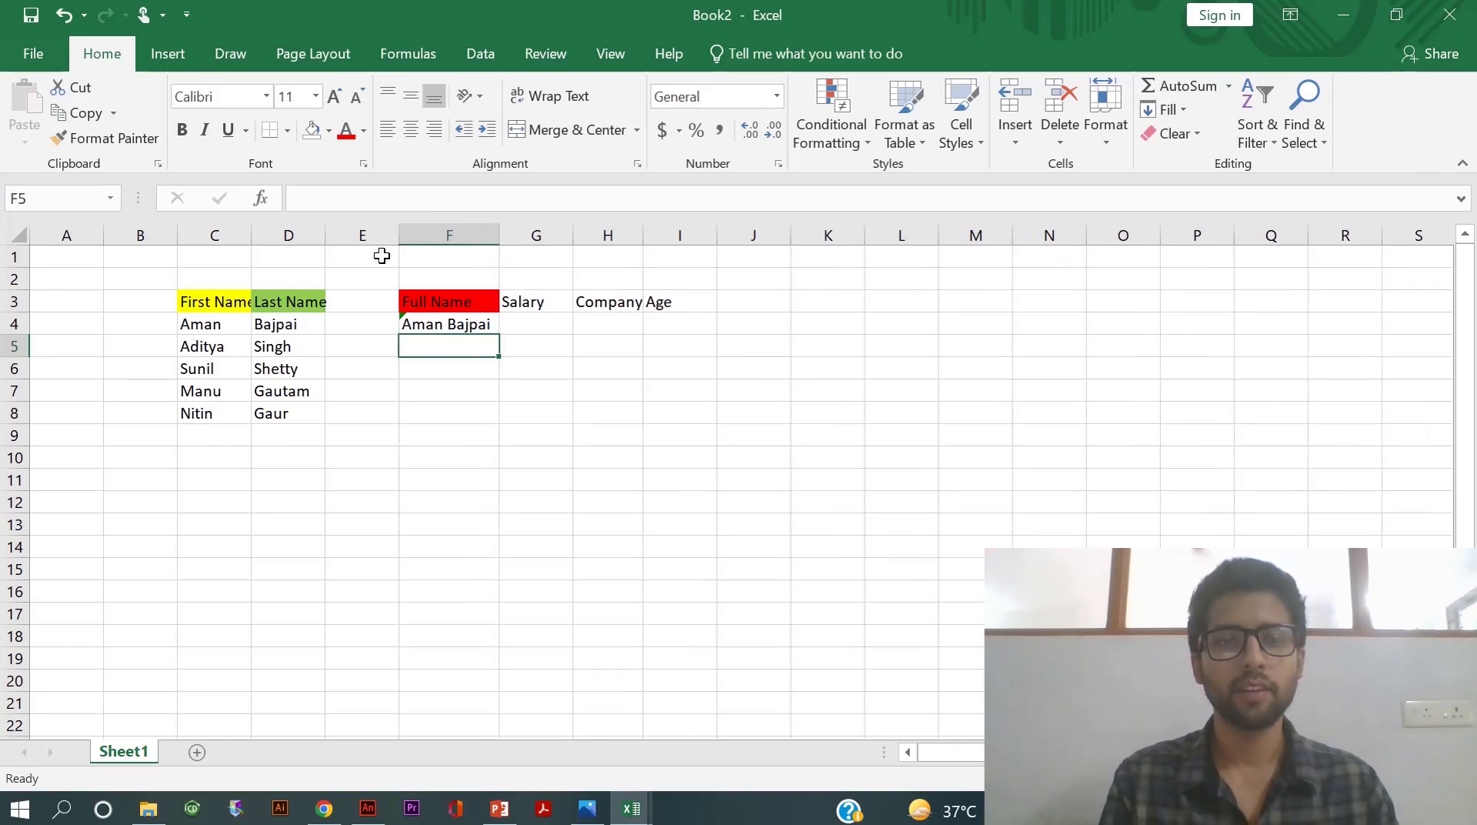
left_click(431, 323)
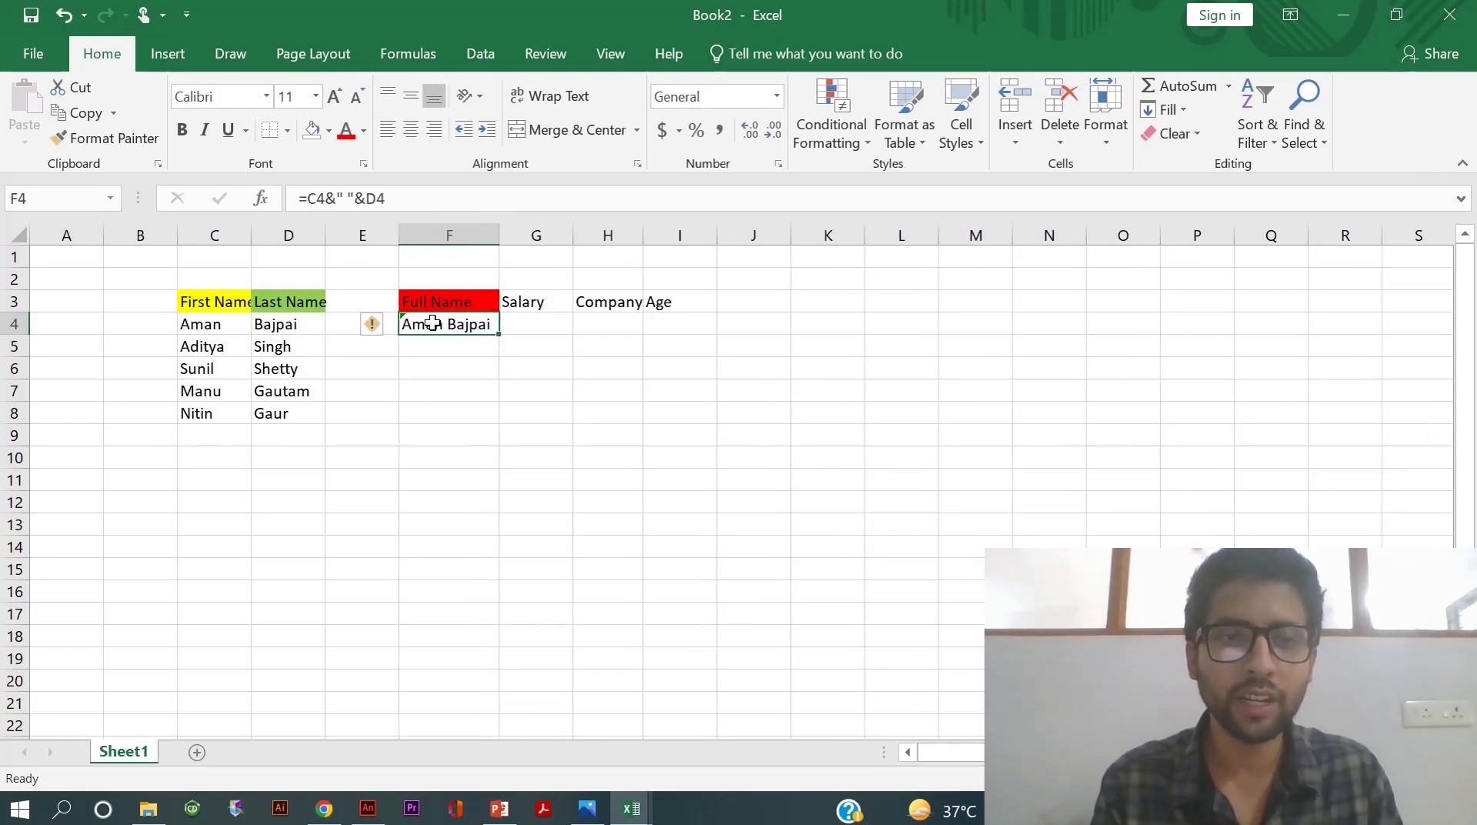
left_click(347, 199)
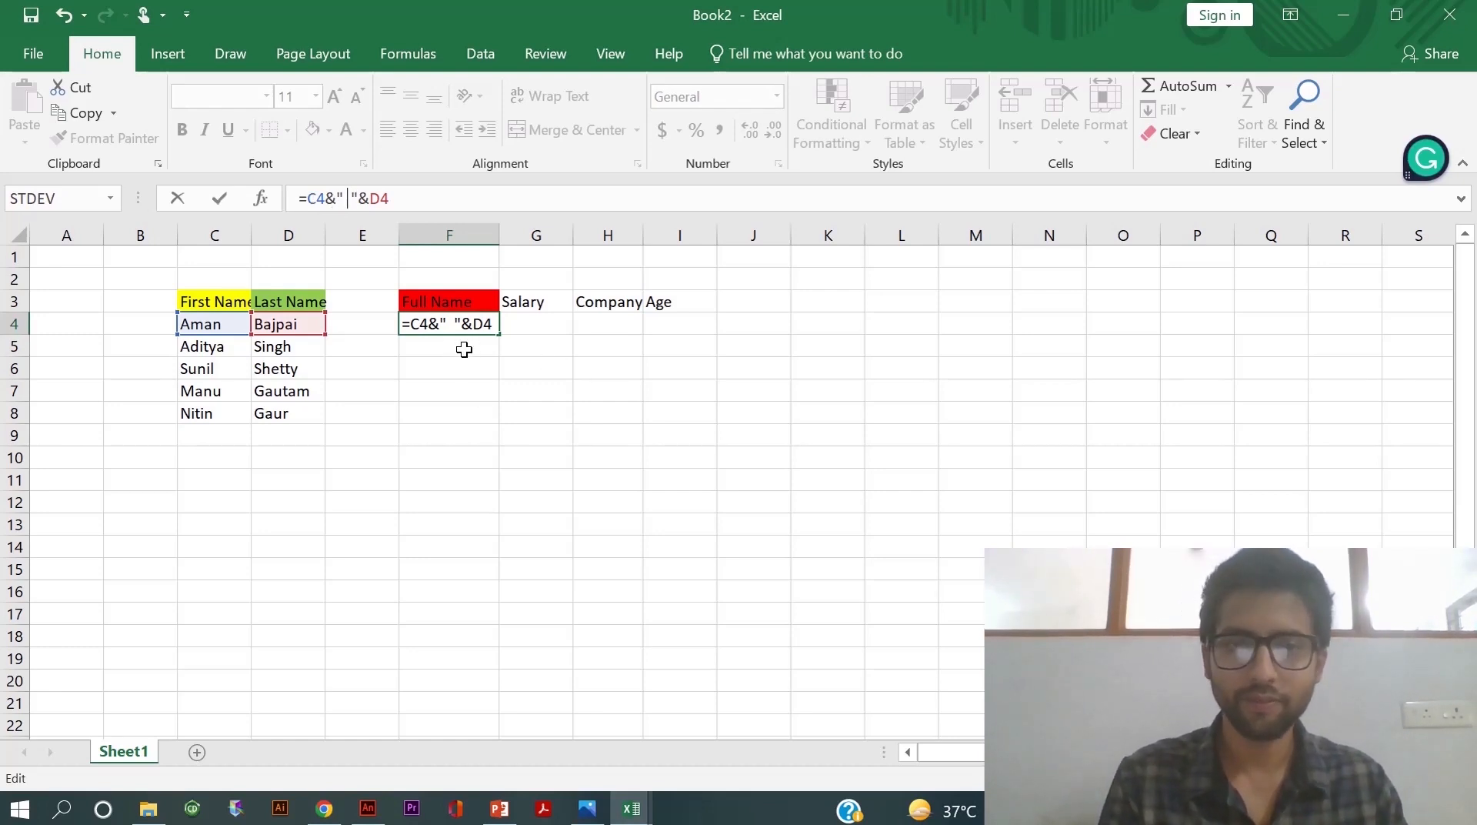
key("Return")
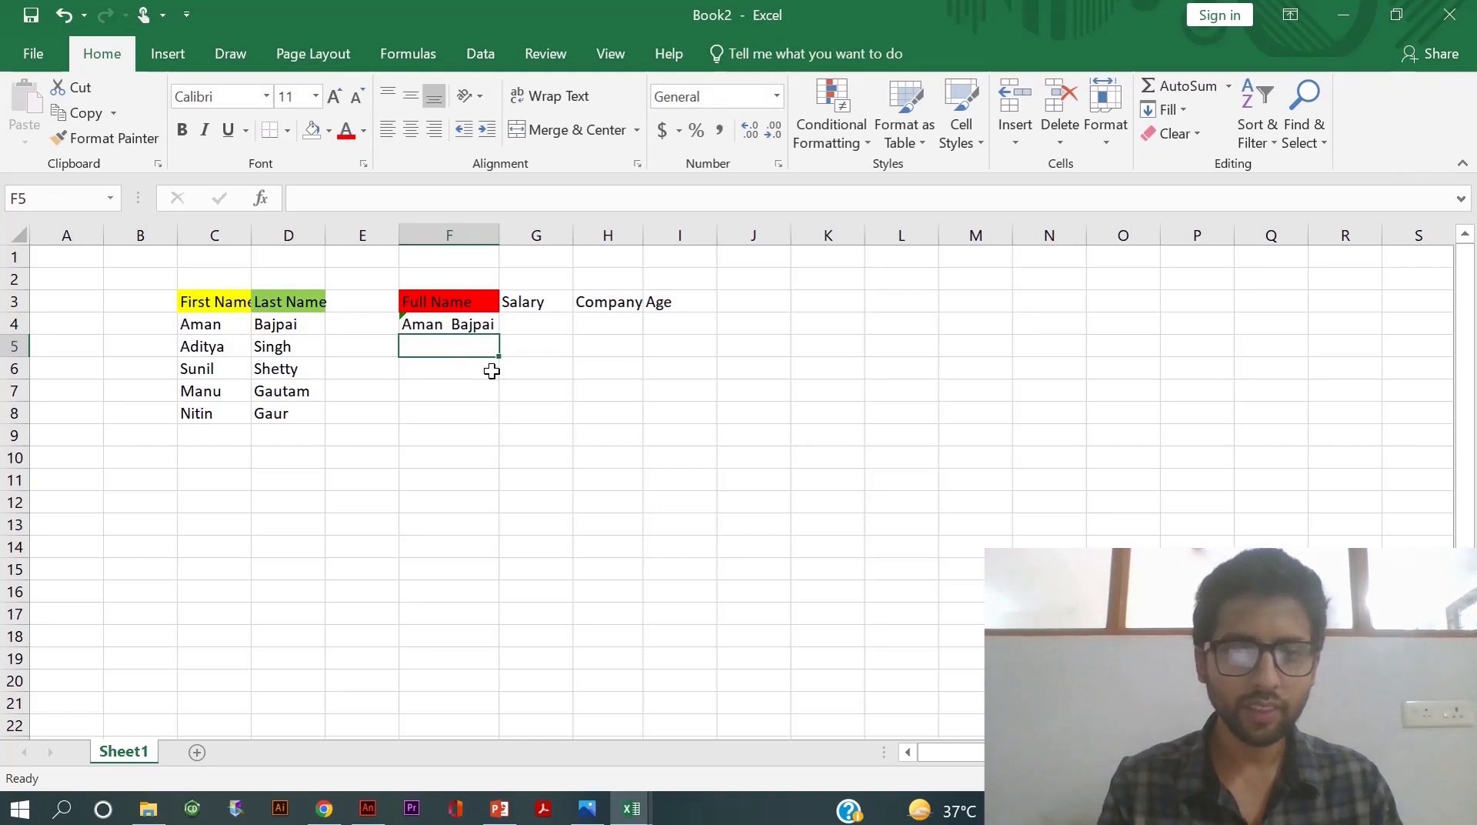
left_click(447, 320)
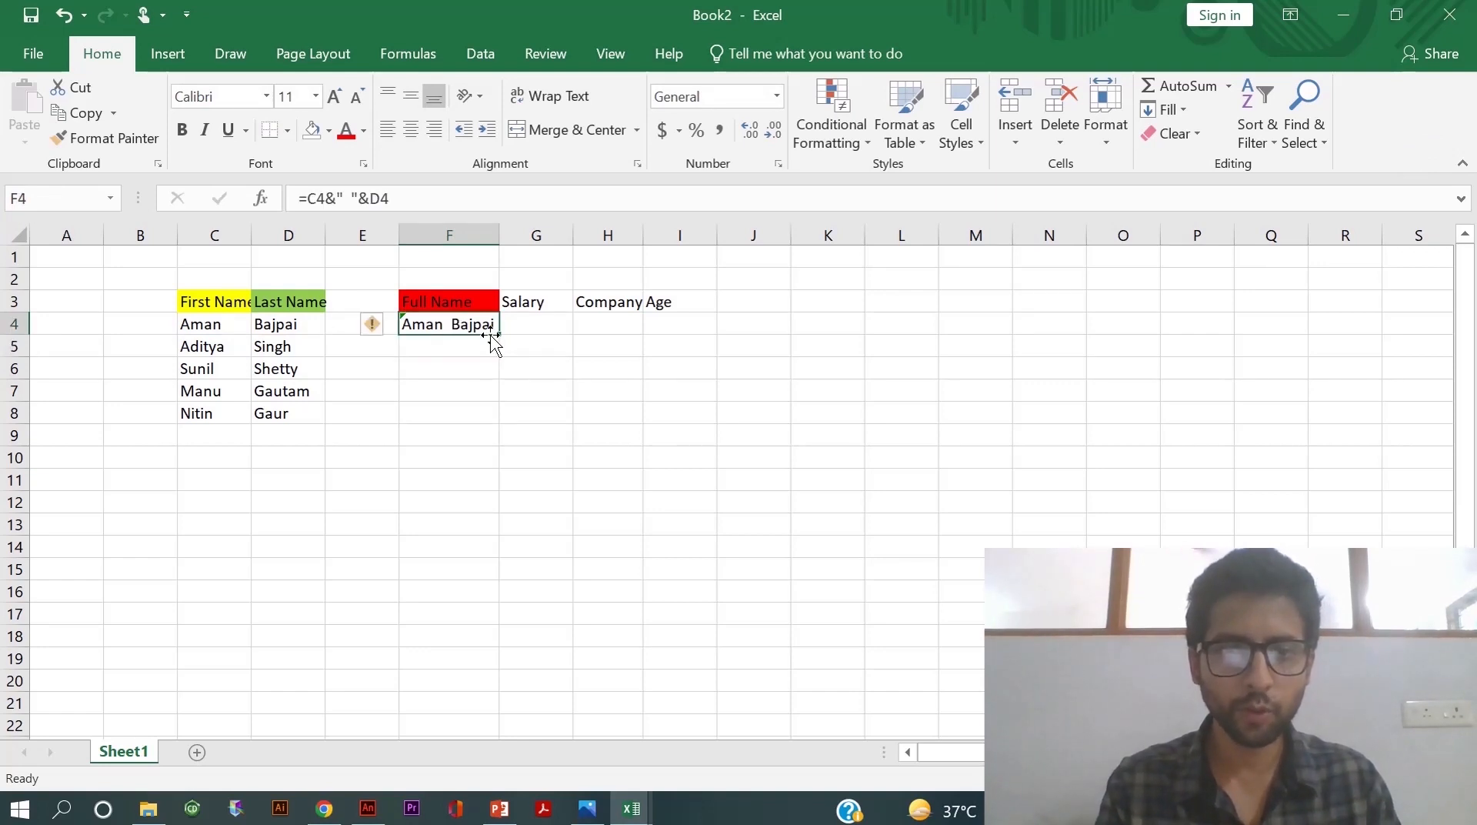
left_click_drag(499, 336, 459, 415)
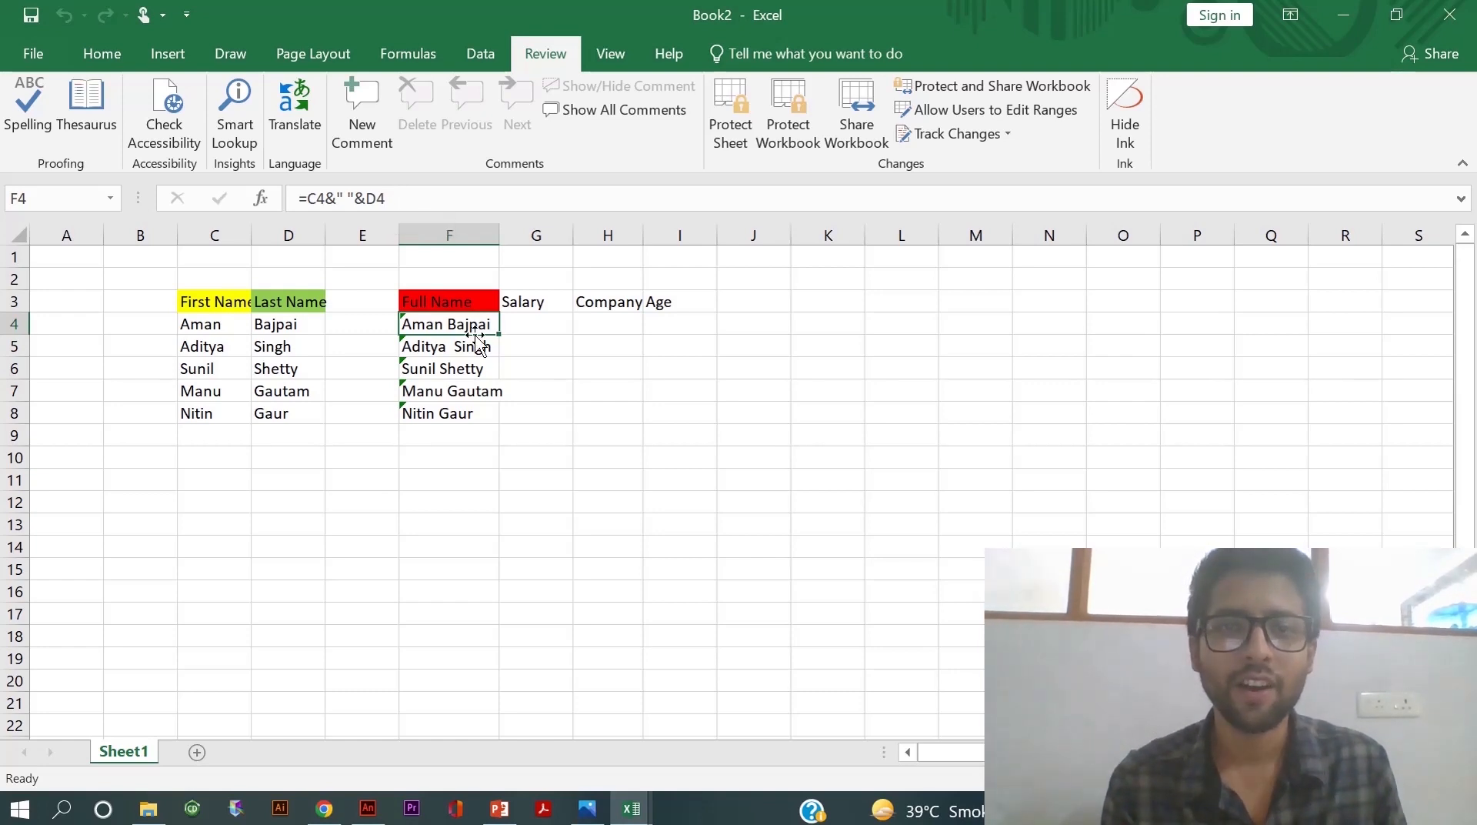
- Set F4's protection to unlocked with its formula hidden in Format Cells
right_click(447, 325)
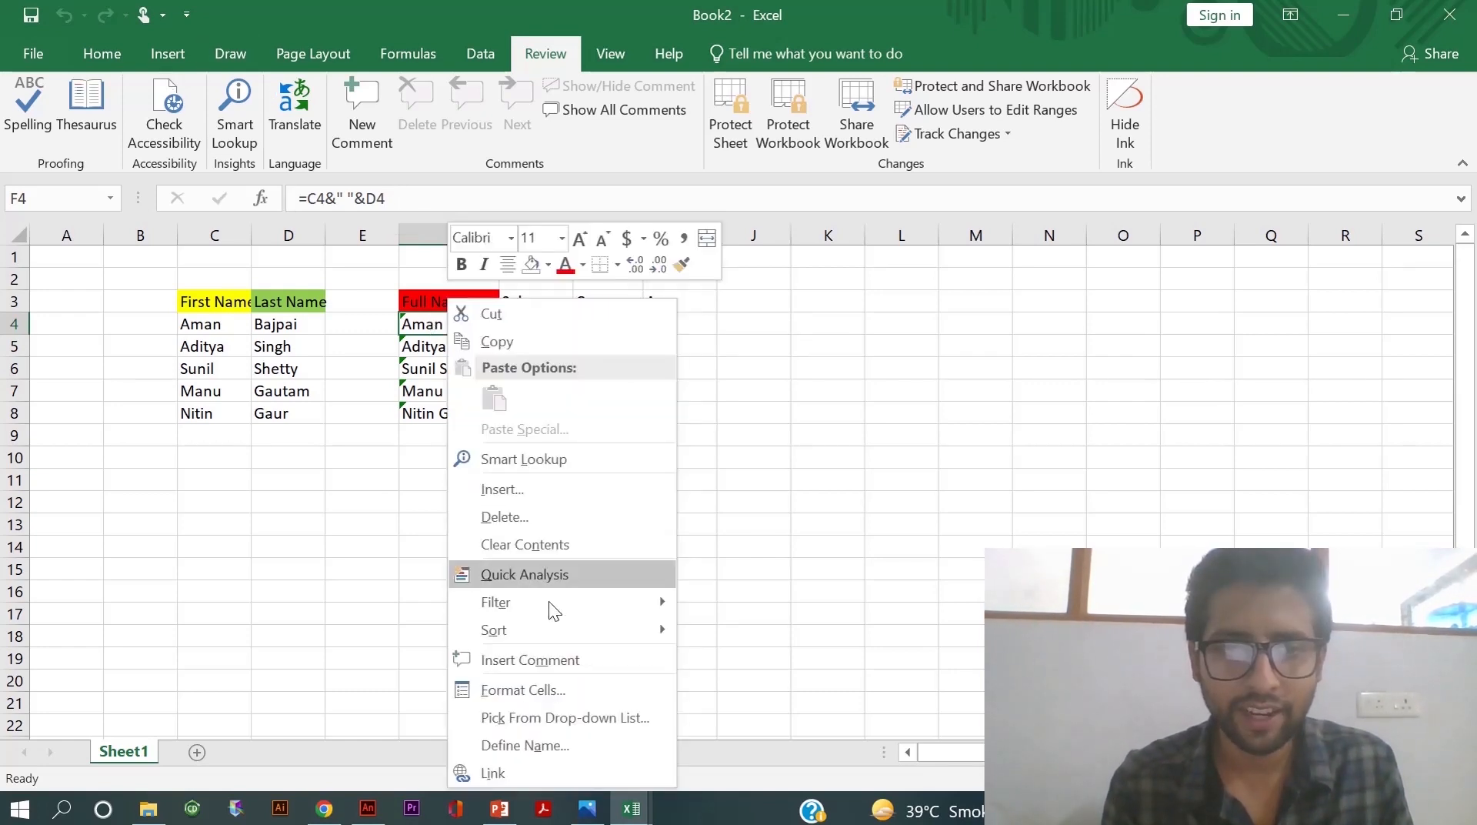
left_click(551, 691)
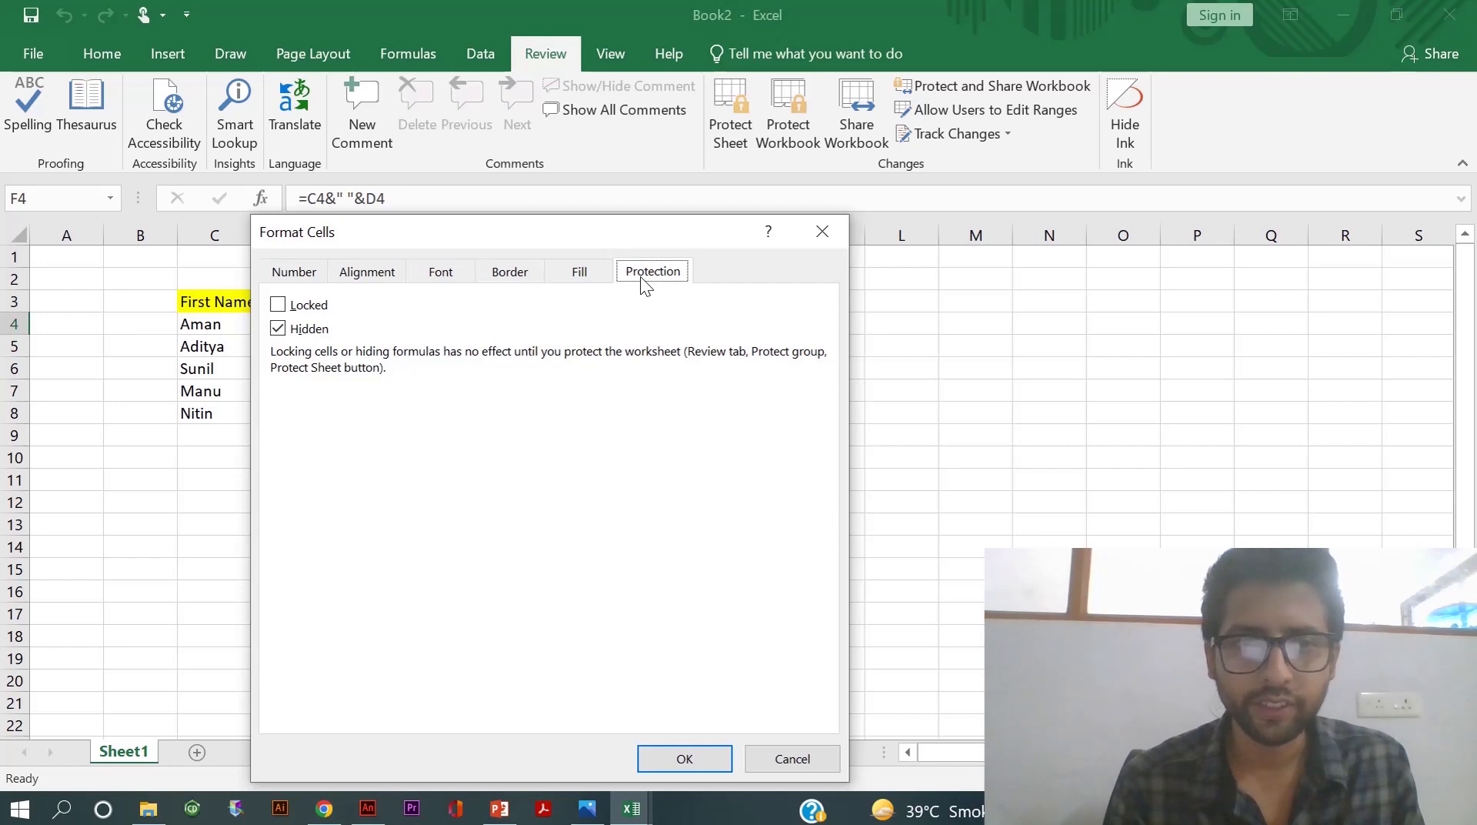
left_click(277, 331)
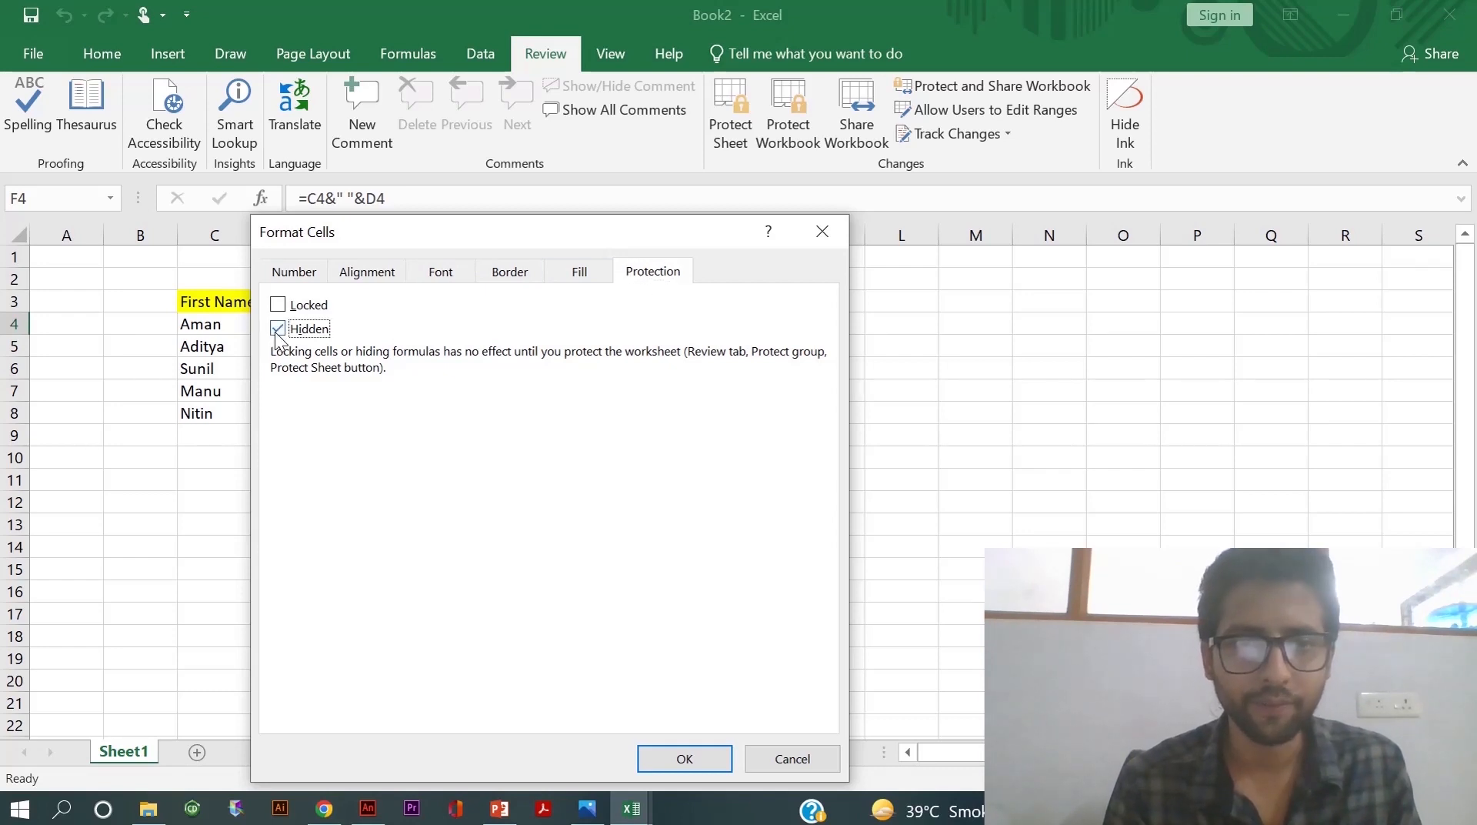
left_click(681, 758)
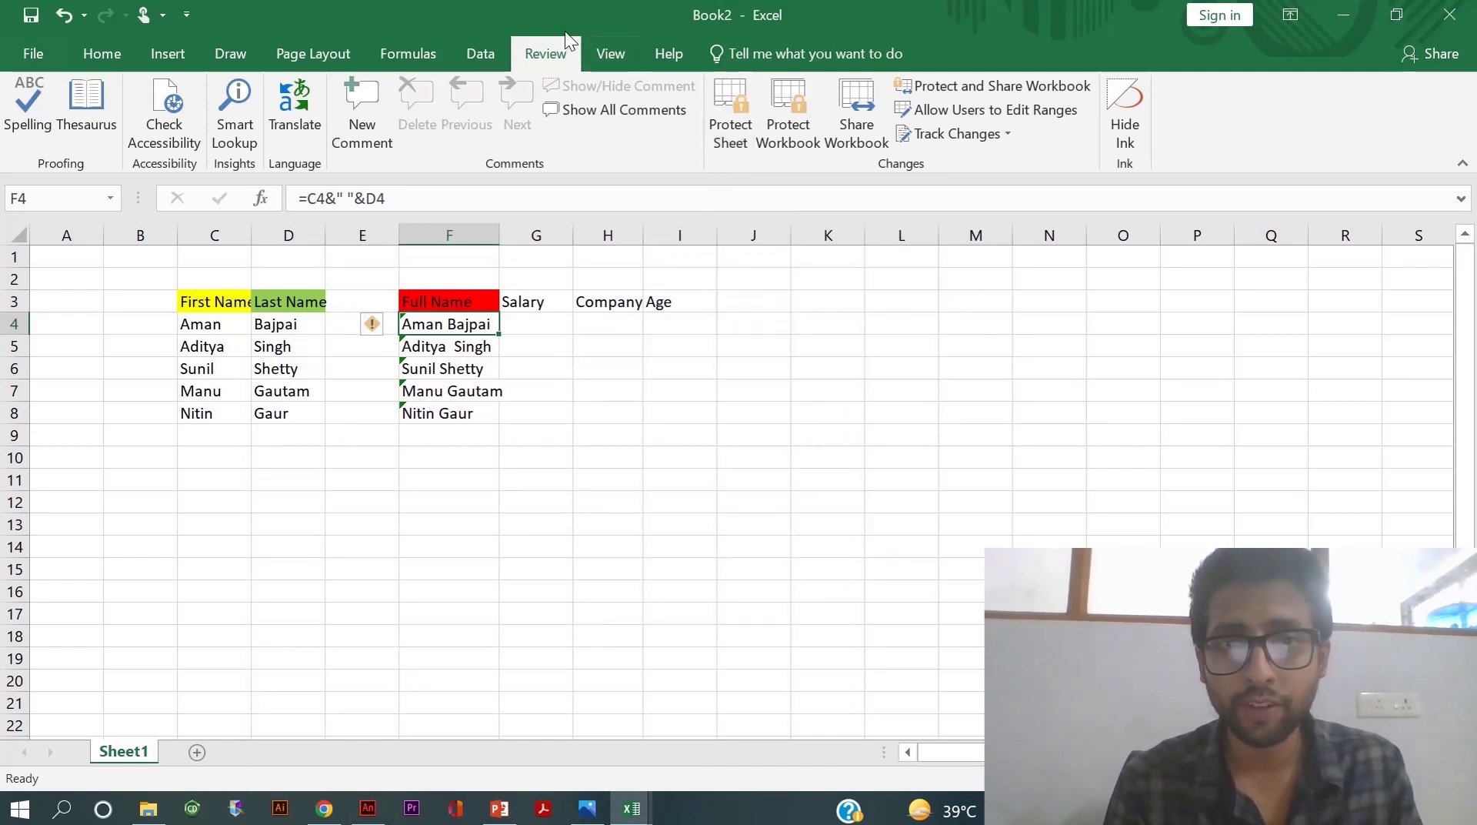
- Protect Sheet1 with a password, entering it twice to confirm
left_click(722, 113)
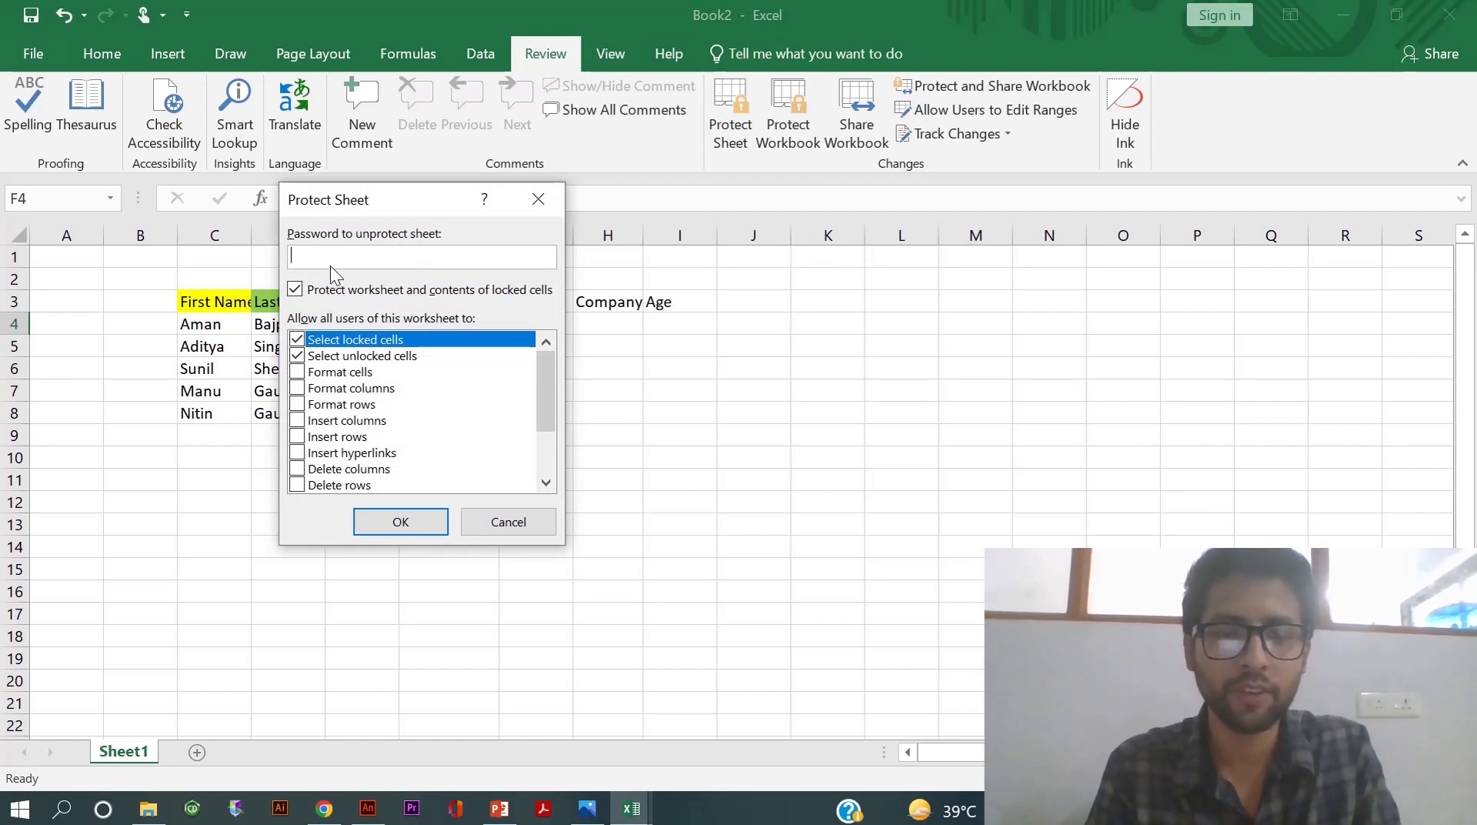
type("1234")
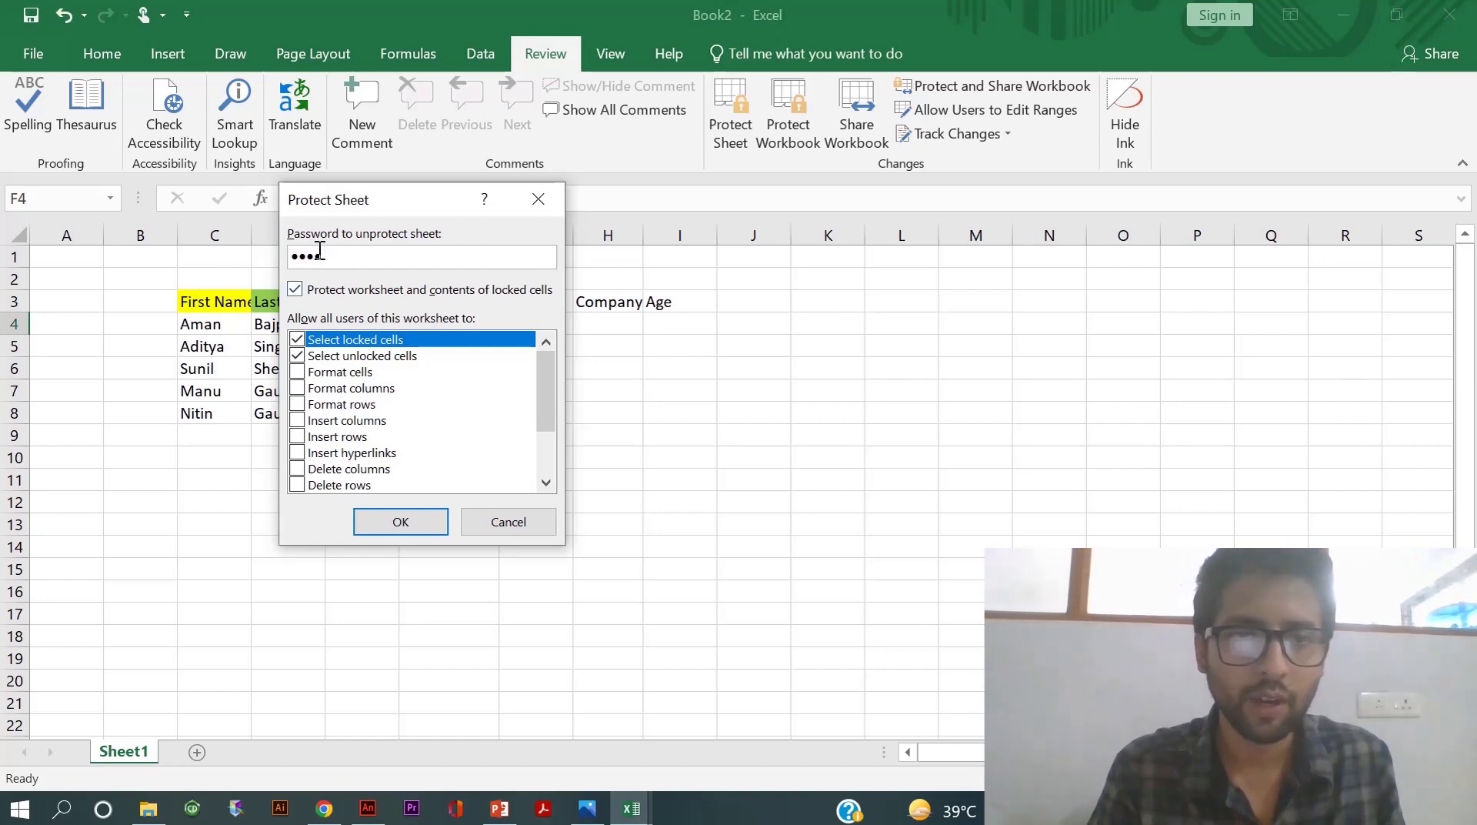
left_click(398, 524)
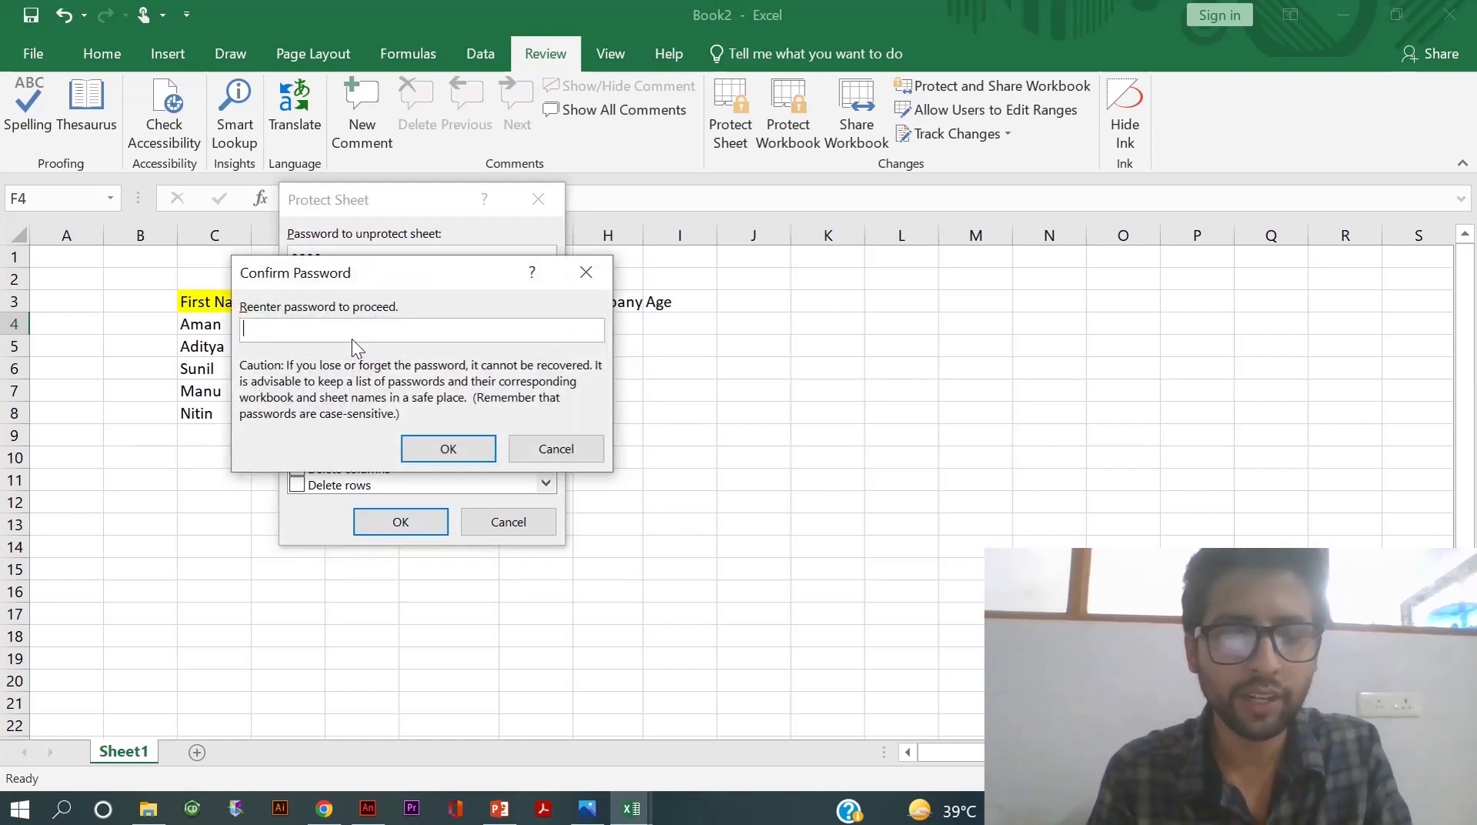
type("123")
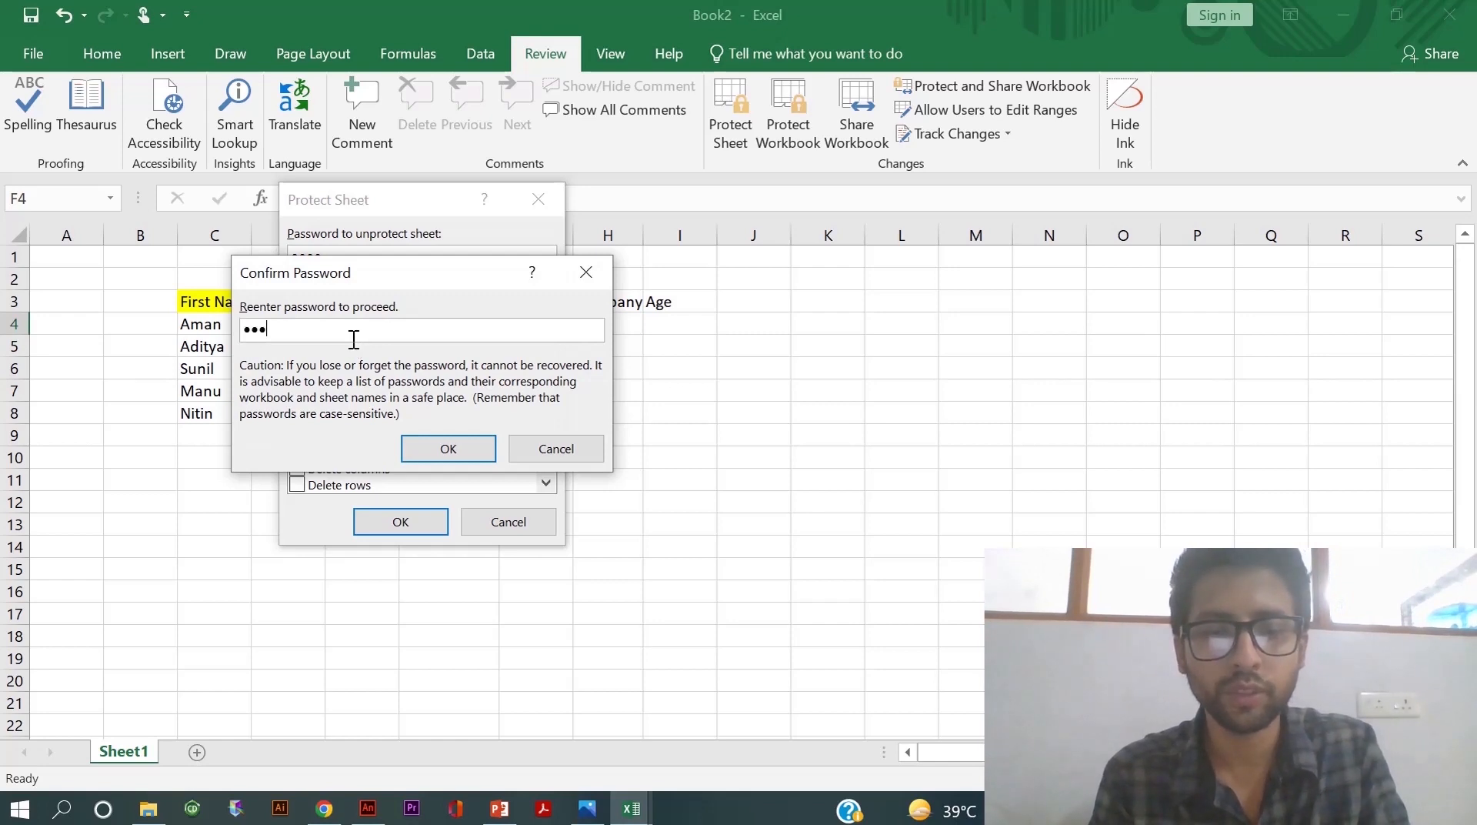
type("4")
key("Return")
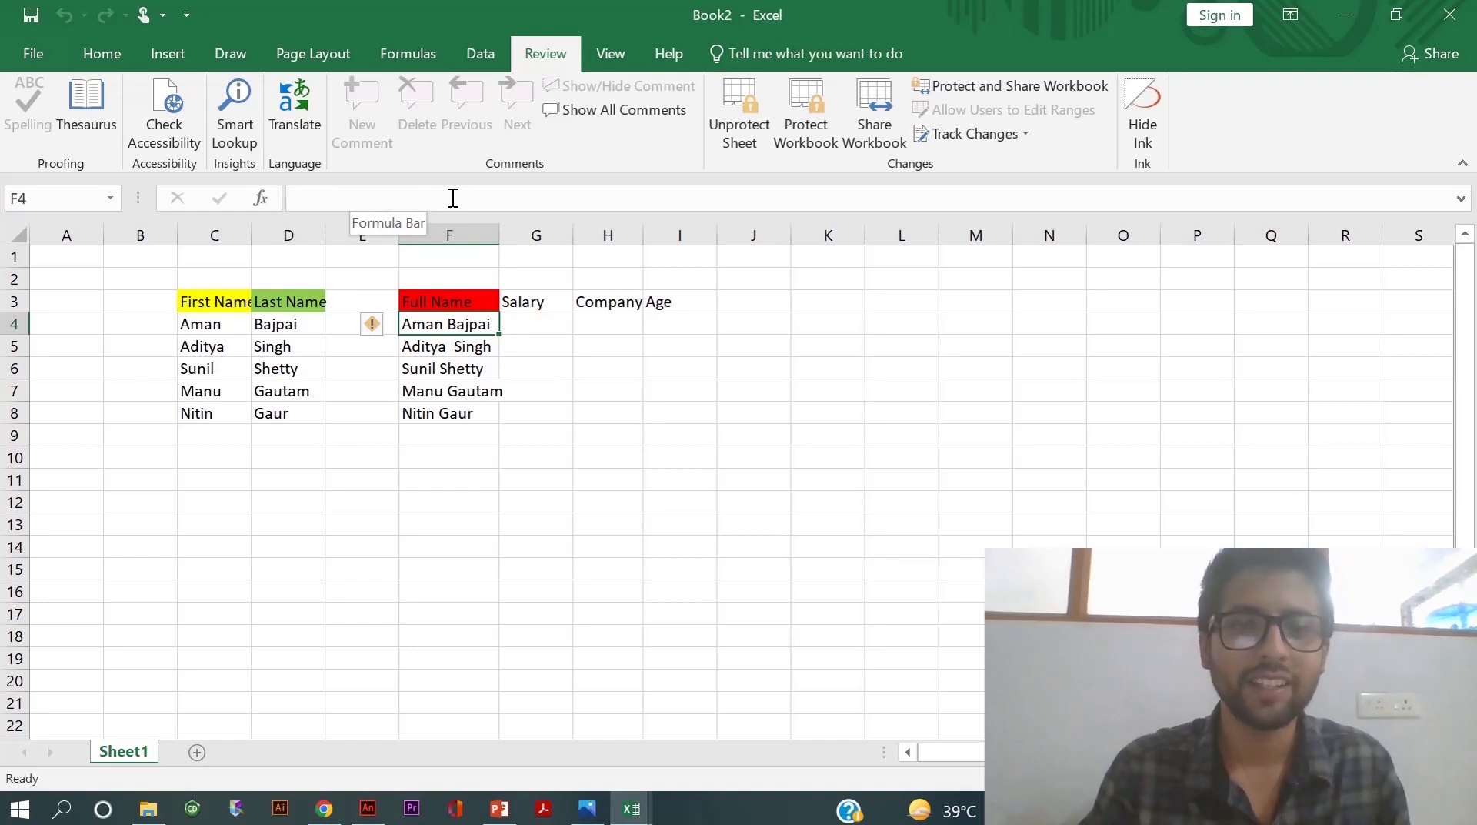
- Confirm the F4 and F5 formulas are hidden, then unprotect the sheet with its password
left_click(461, 346)
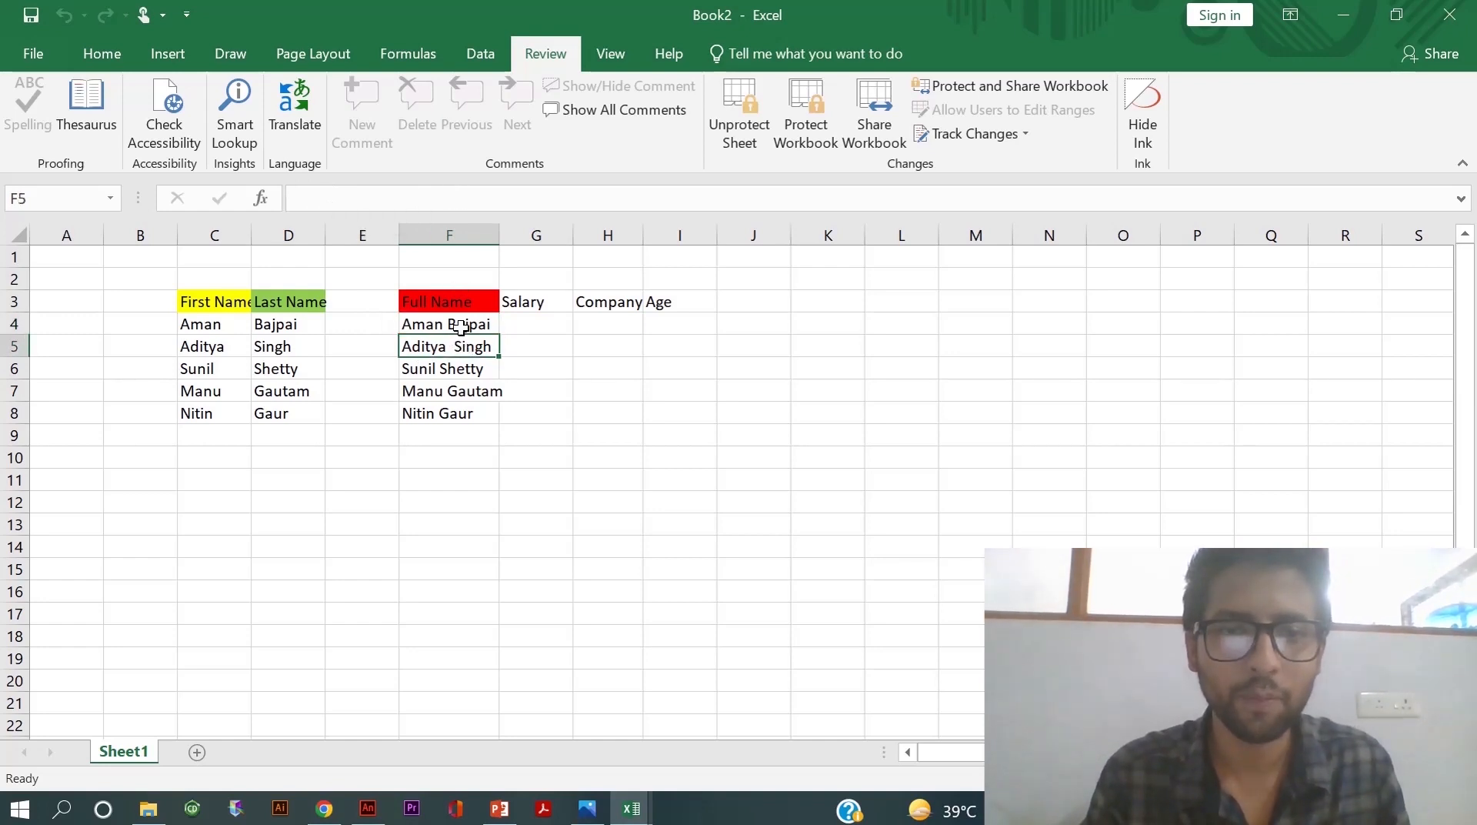
left_click(452, 330)
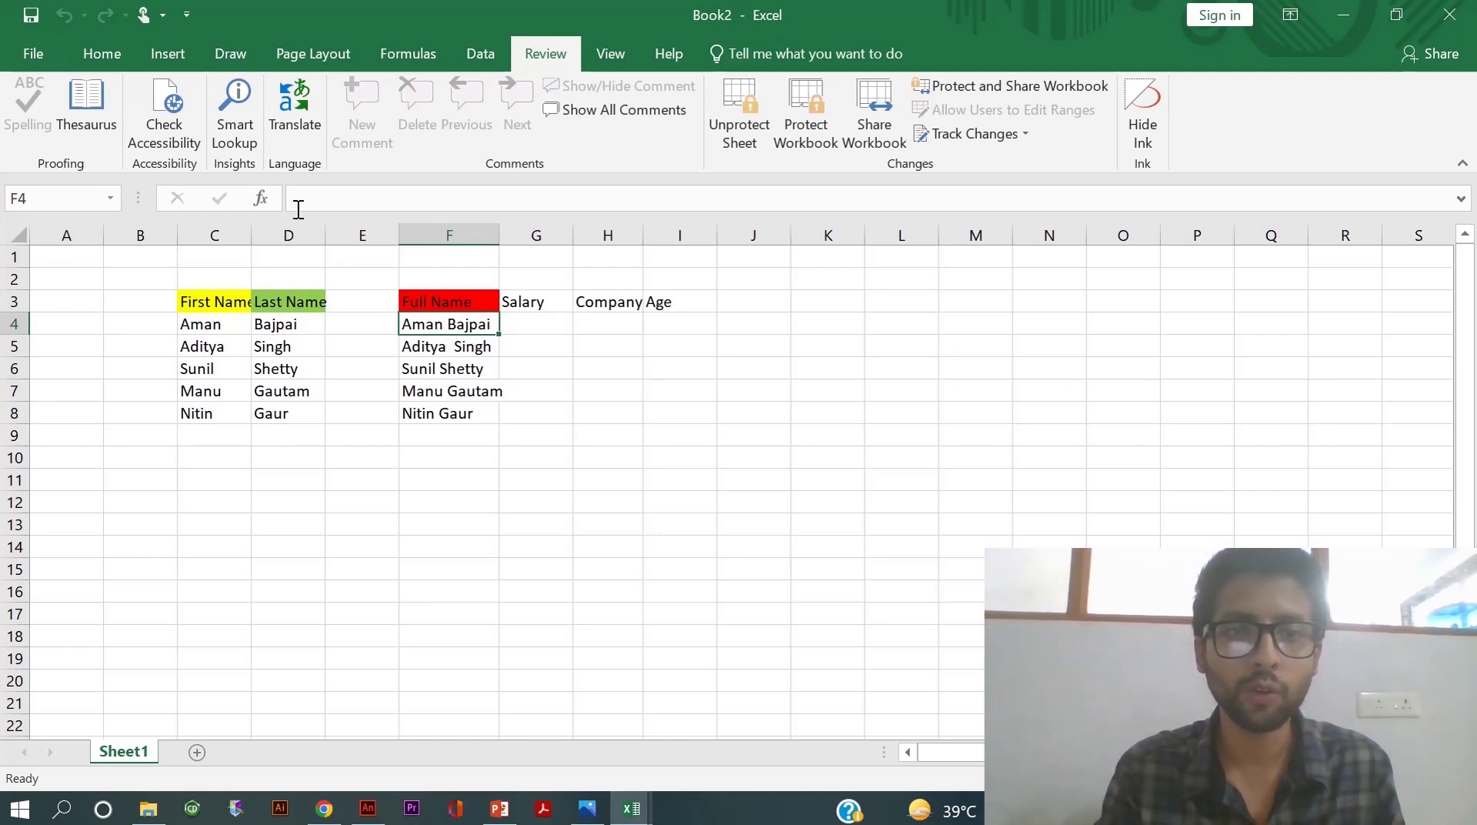
left_click(741, 134)
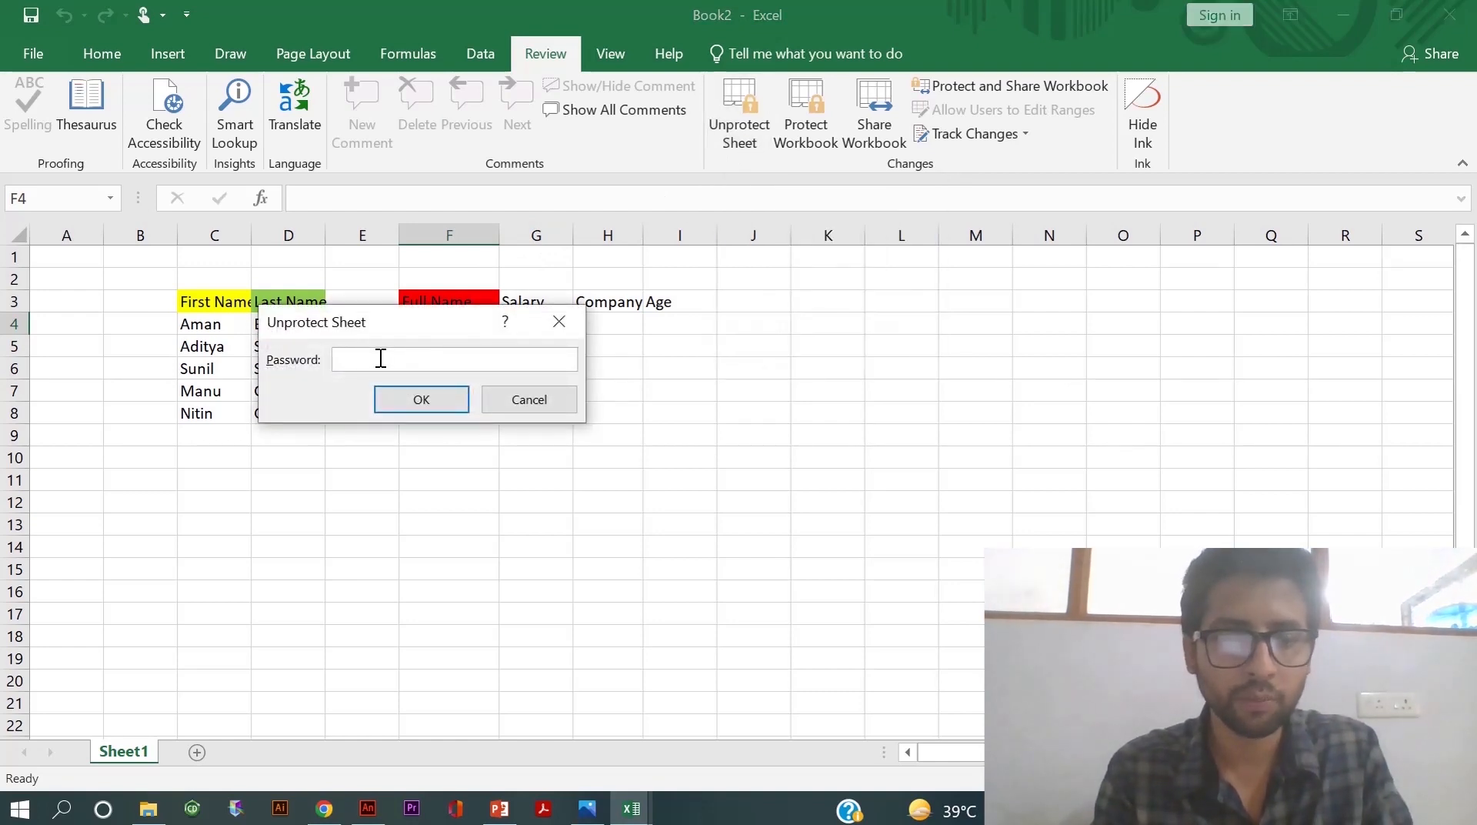
type("••••")
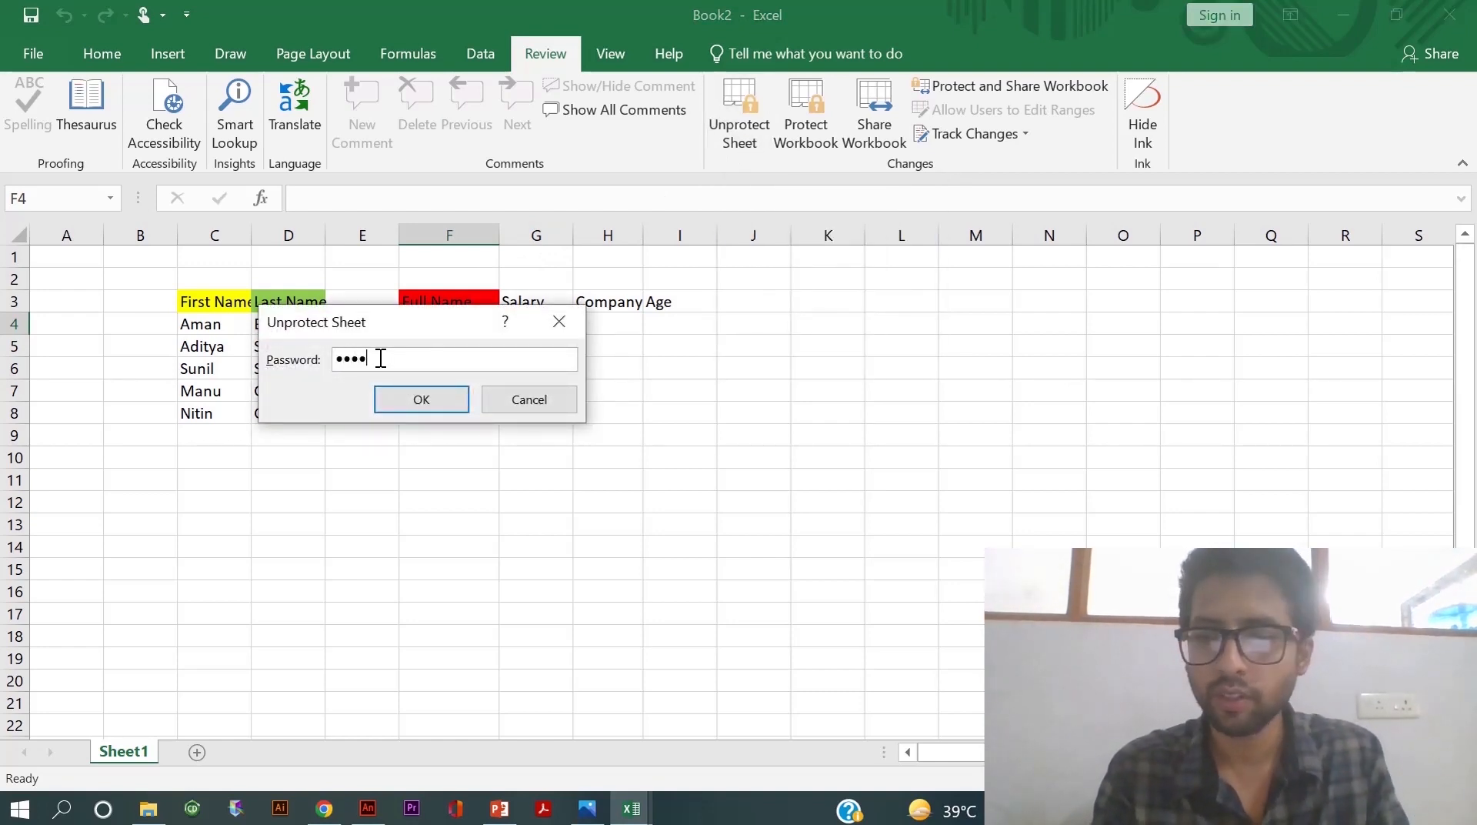
key("Return")
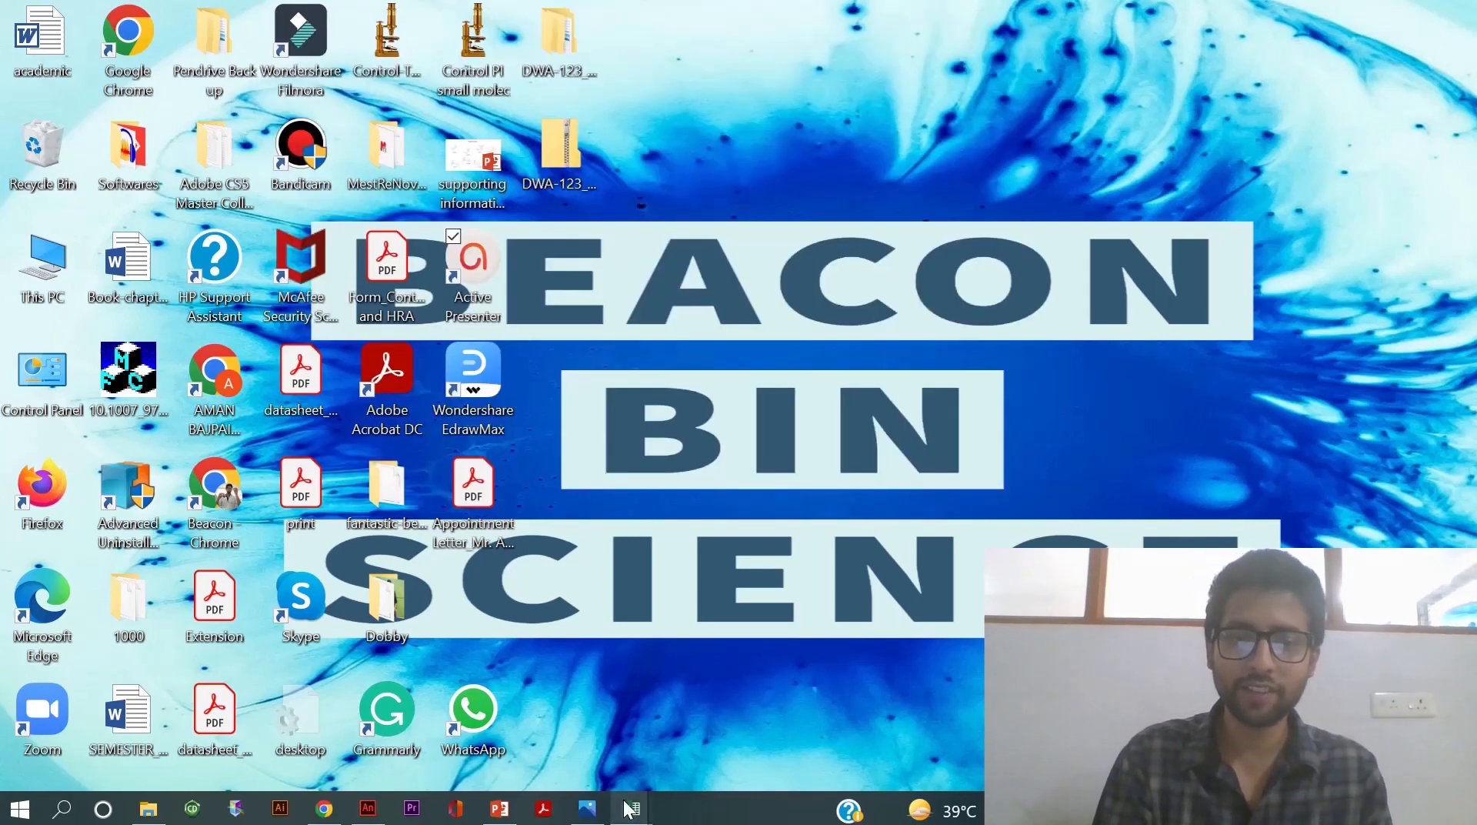
- Return to the Book2 workbook window from the taskbar preview
mouse_move(630, 808)
left_click(690, 717)
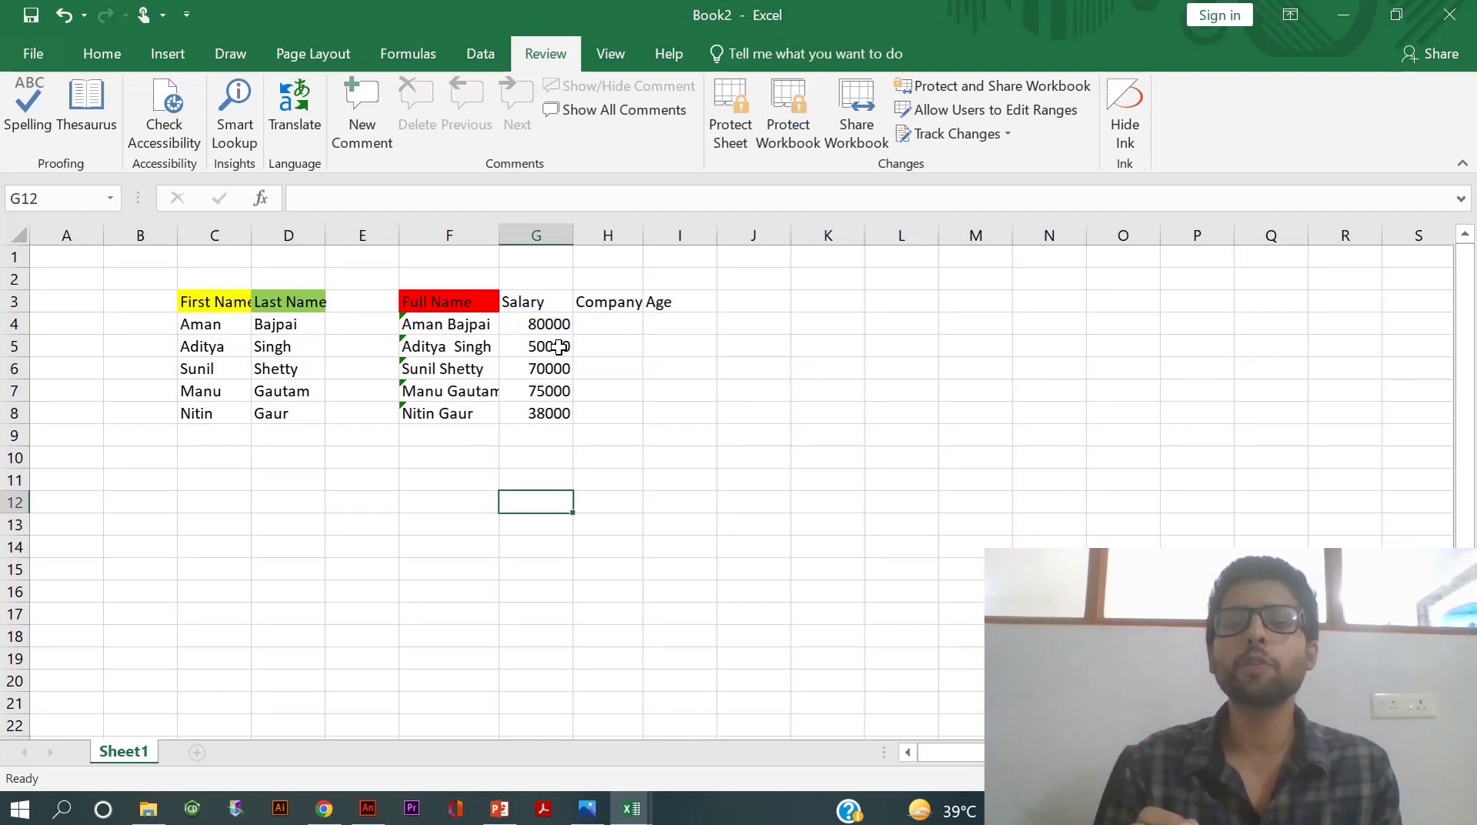
- Apply the custom format ;; to Salary cells G4:G8, then check G5 still holds its value
left_click(526, 328)
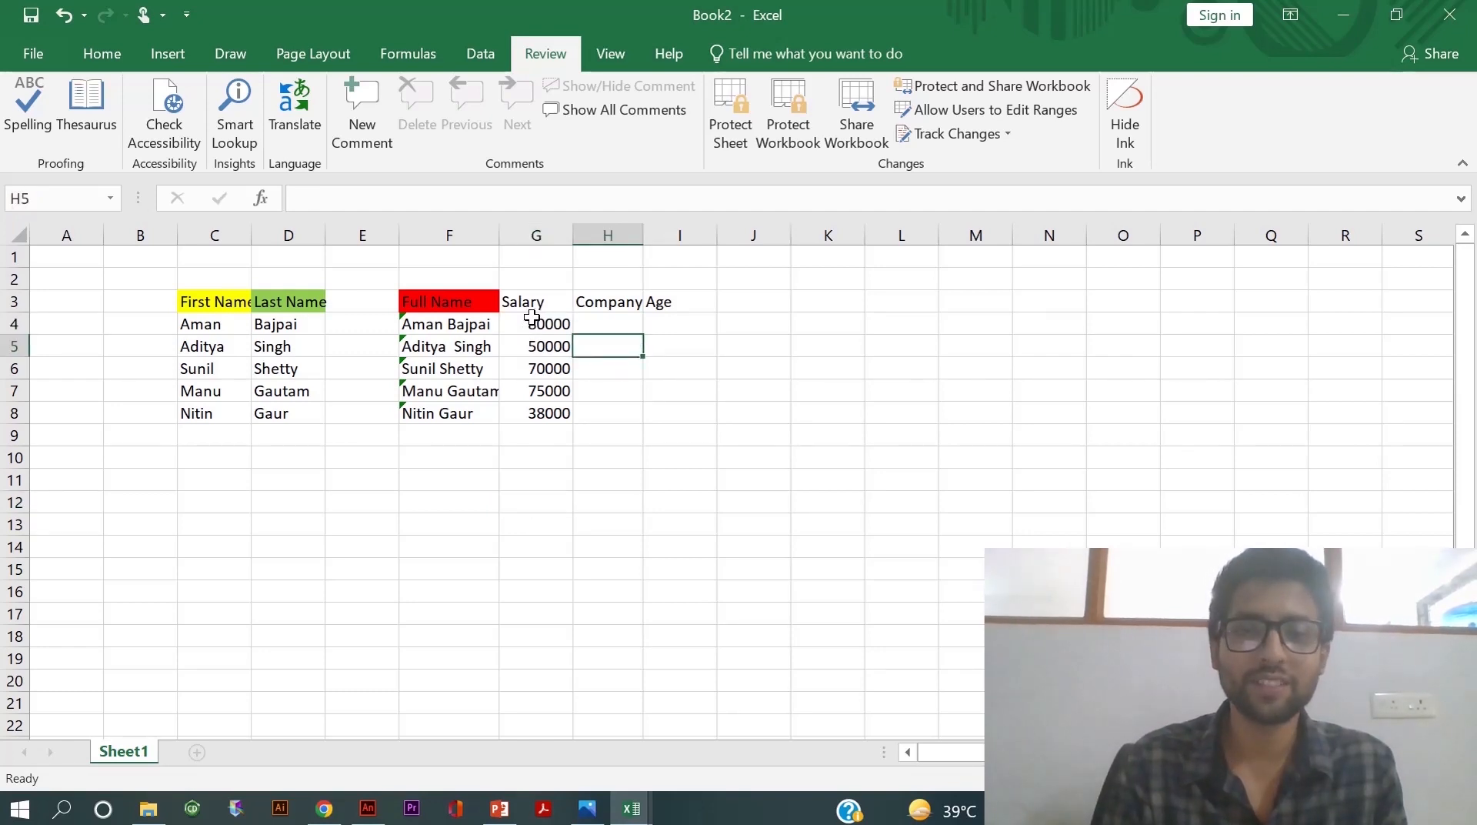
left_click_drag(534, 320, 561, 421)
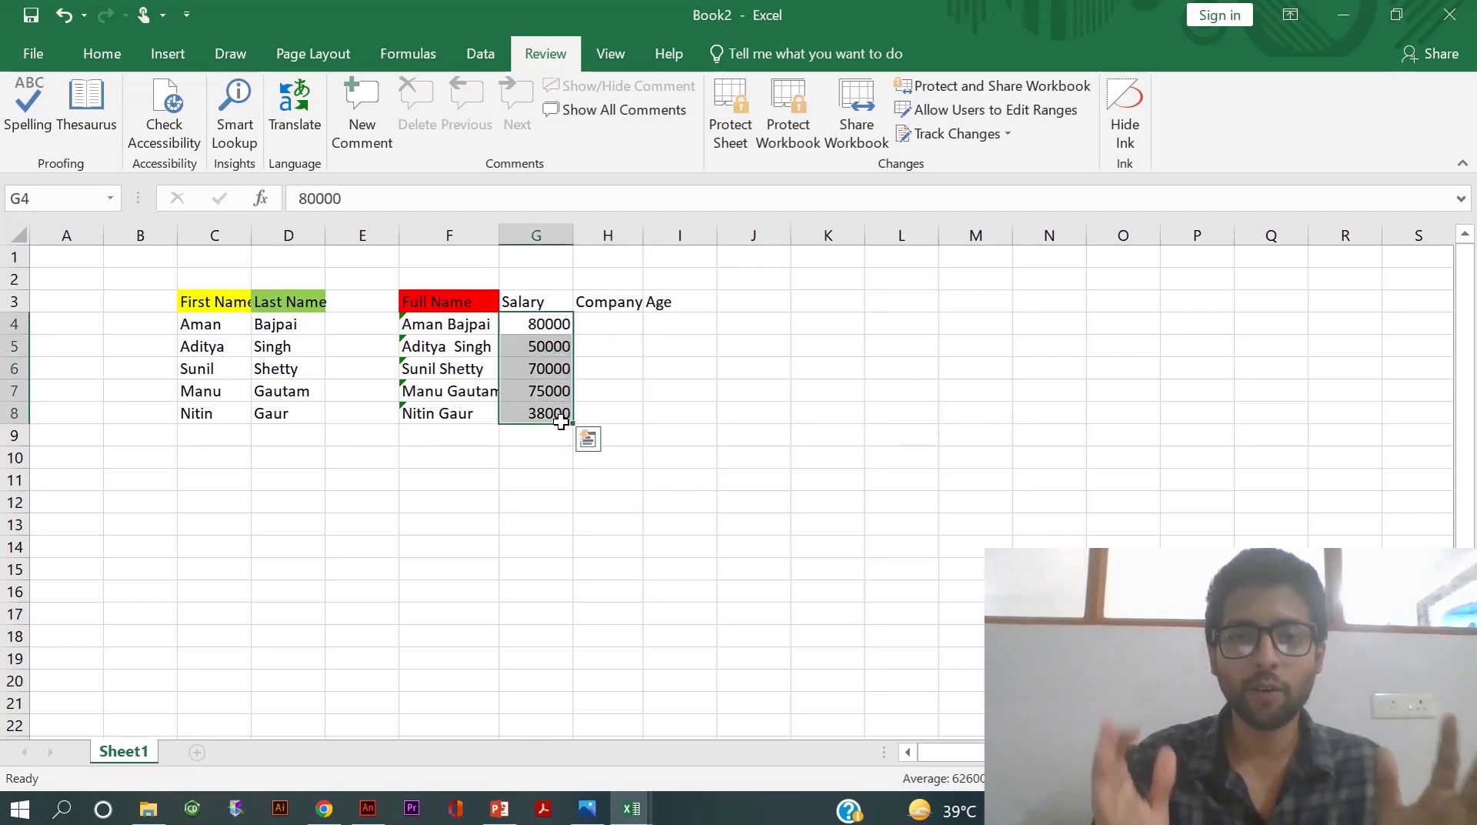
right_click(532, 361)
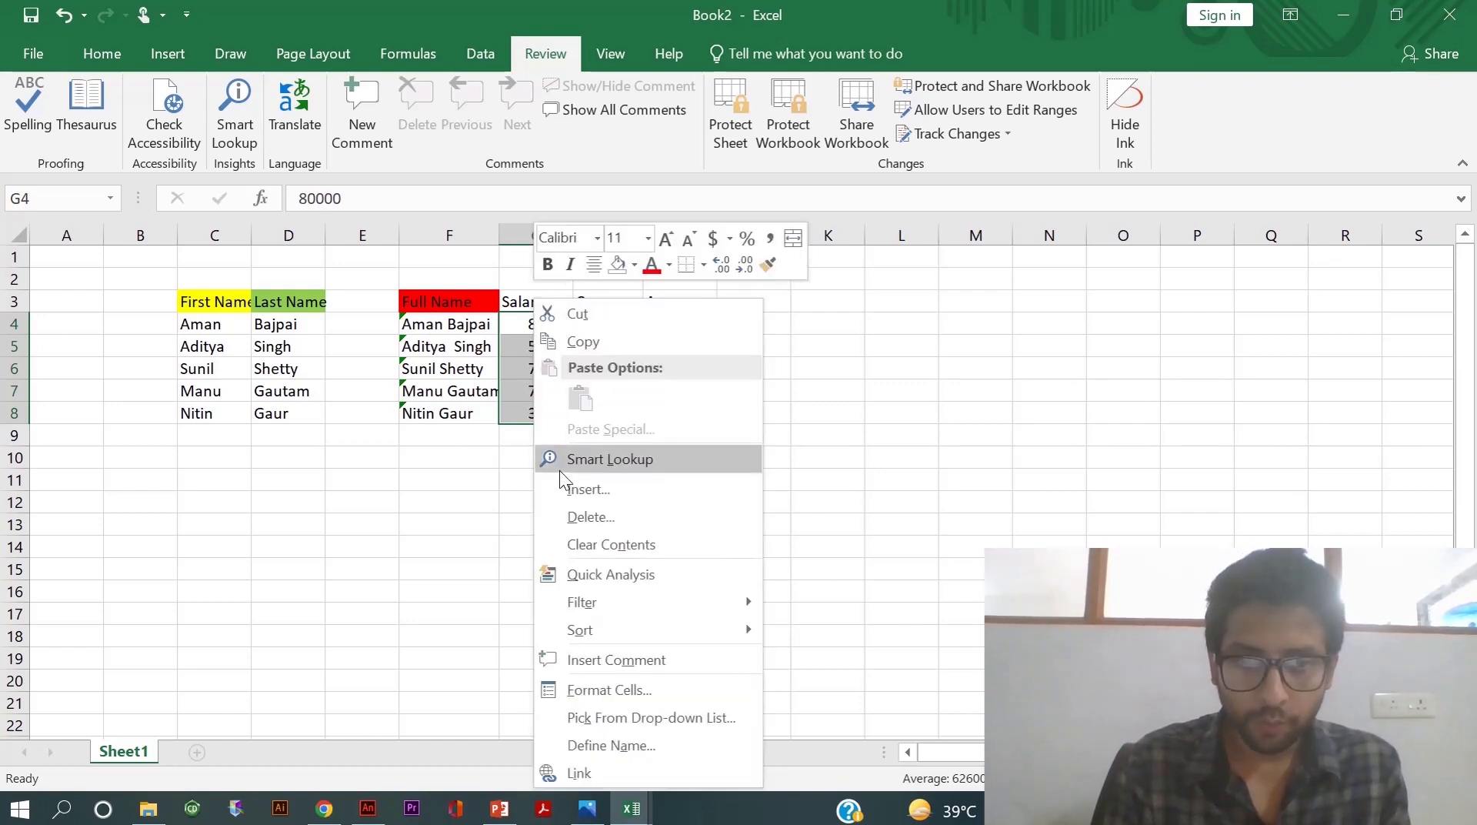
left_click(613, 691)
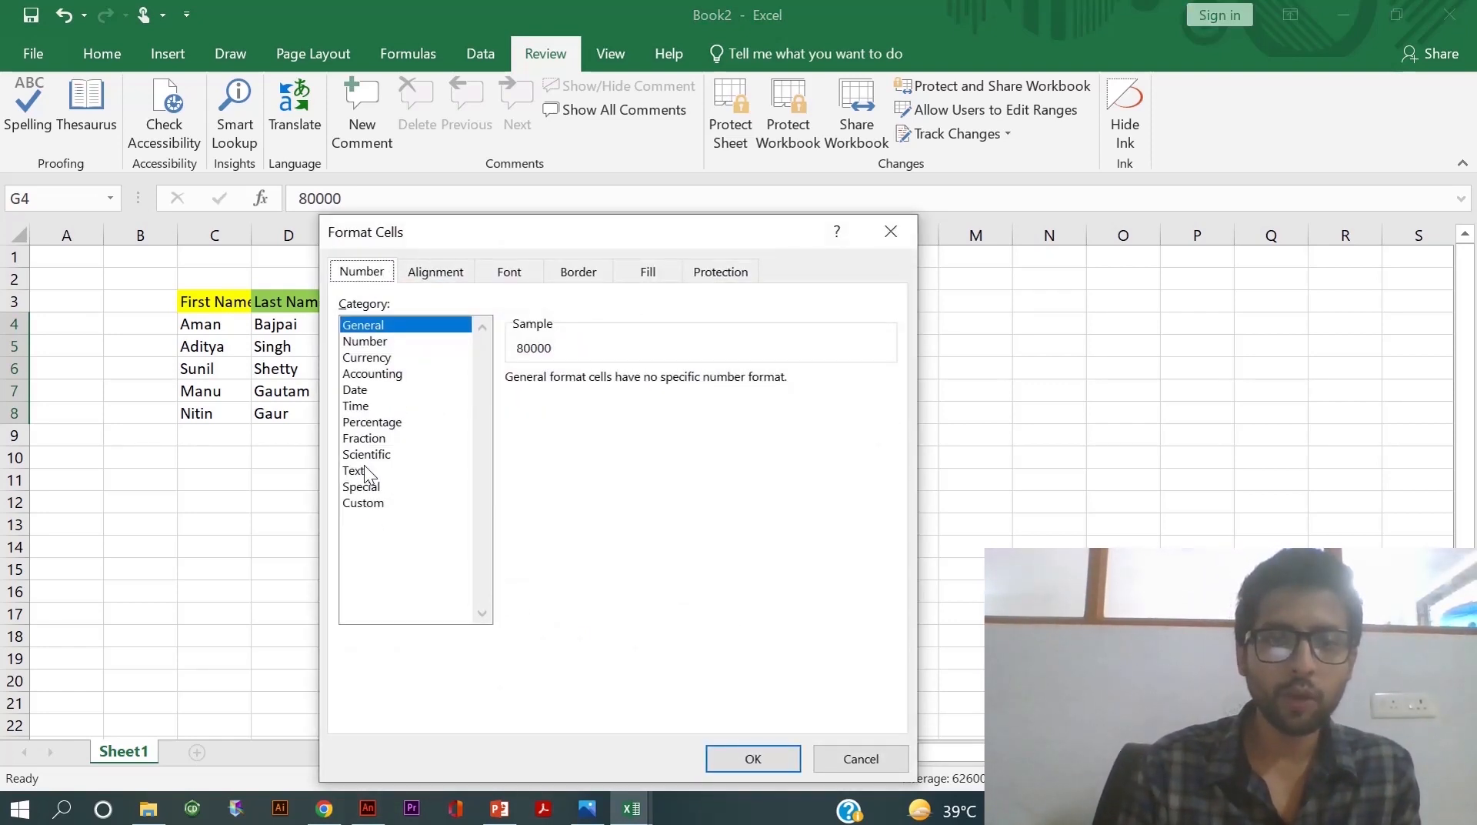
left_click(368, 502)
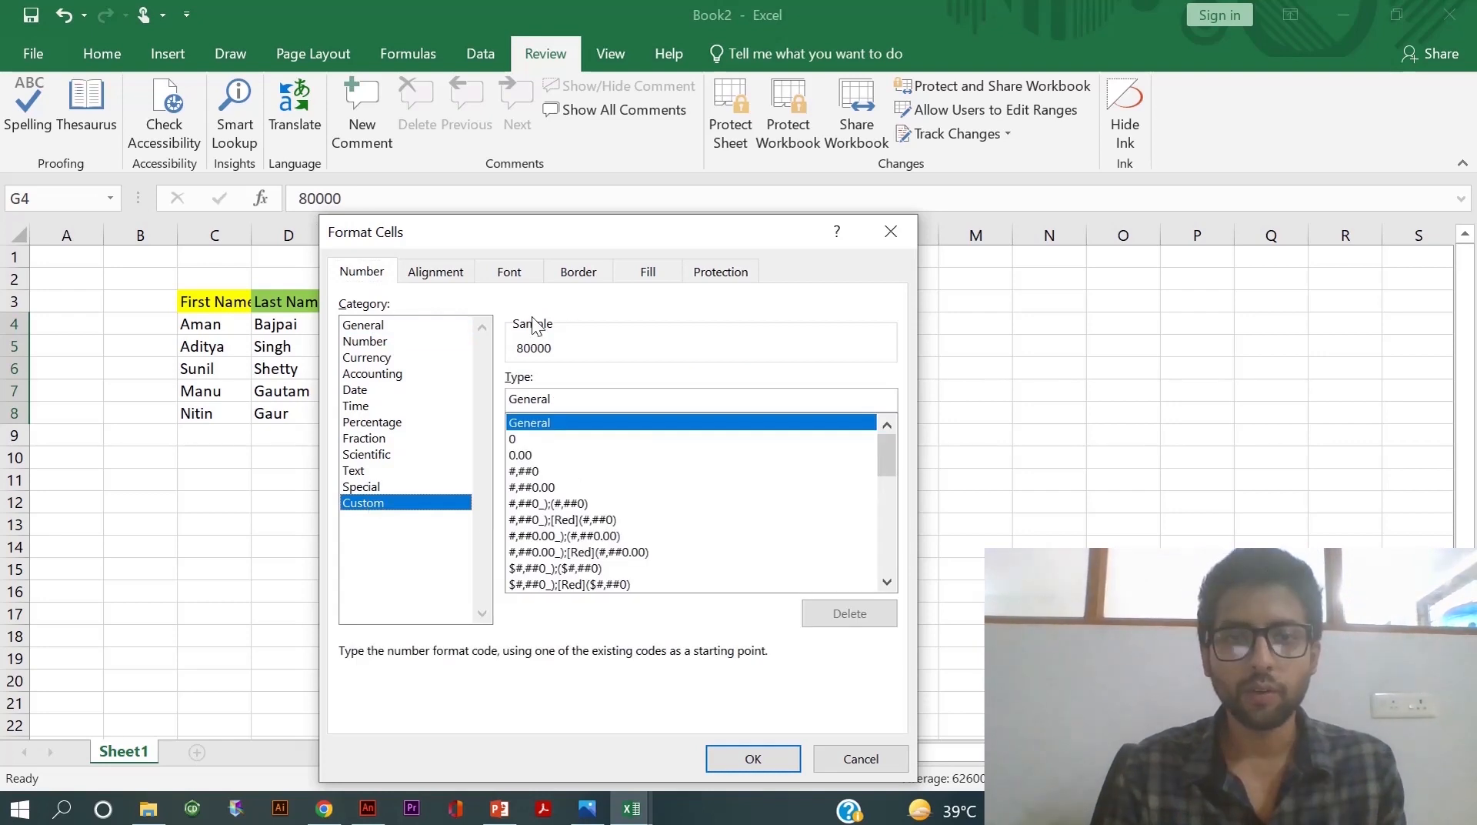
left_click(554, 402)
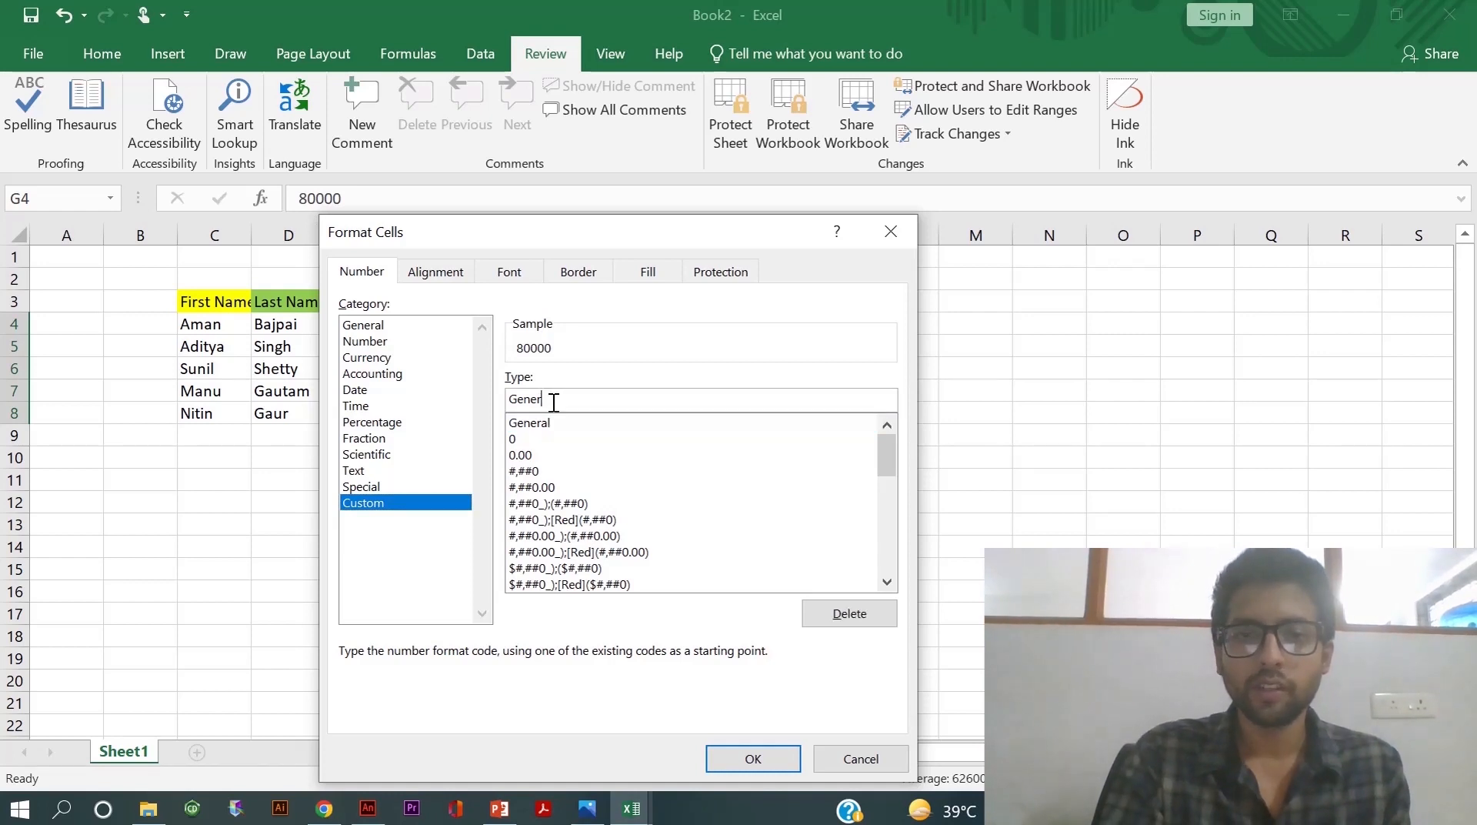
key("BackSpace")
key("BackSpace")
key("BackSpace")
key("BackSpace")
key("BackSpace")
key("BackSpace")
key("BackSpace")
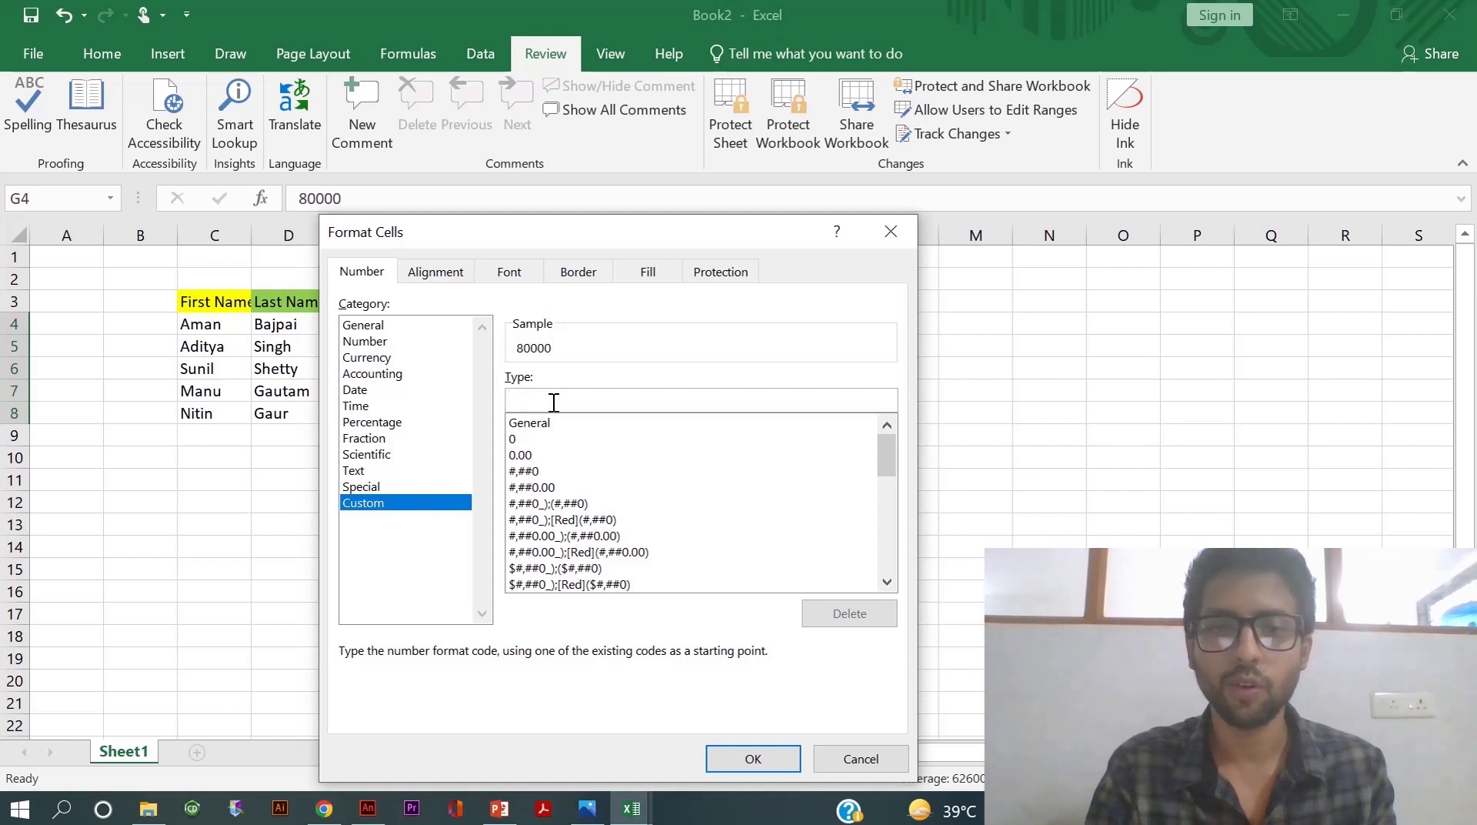
type(";;")
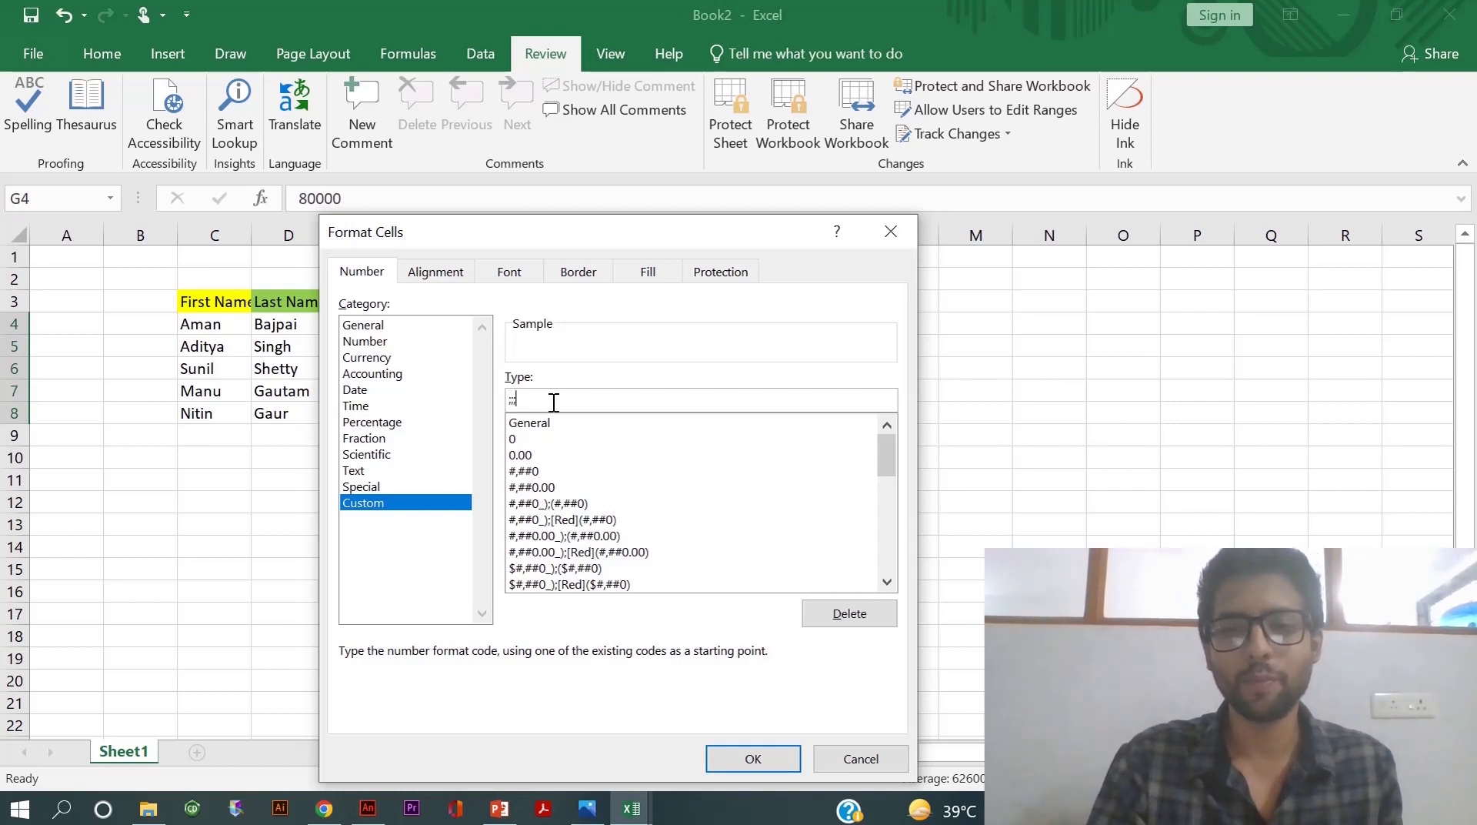
key("Return")
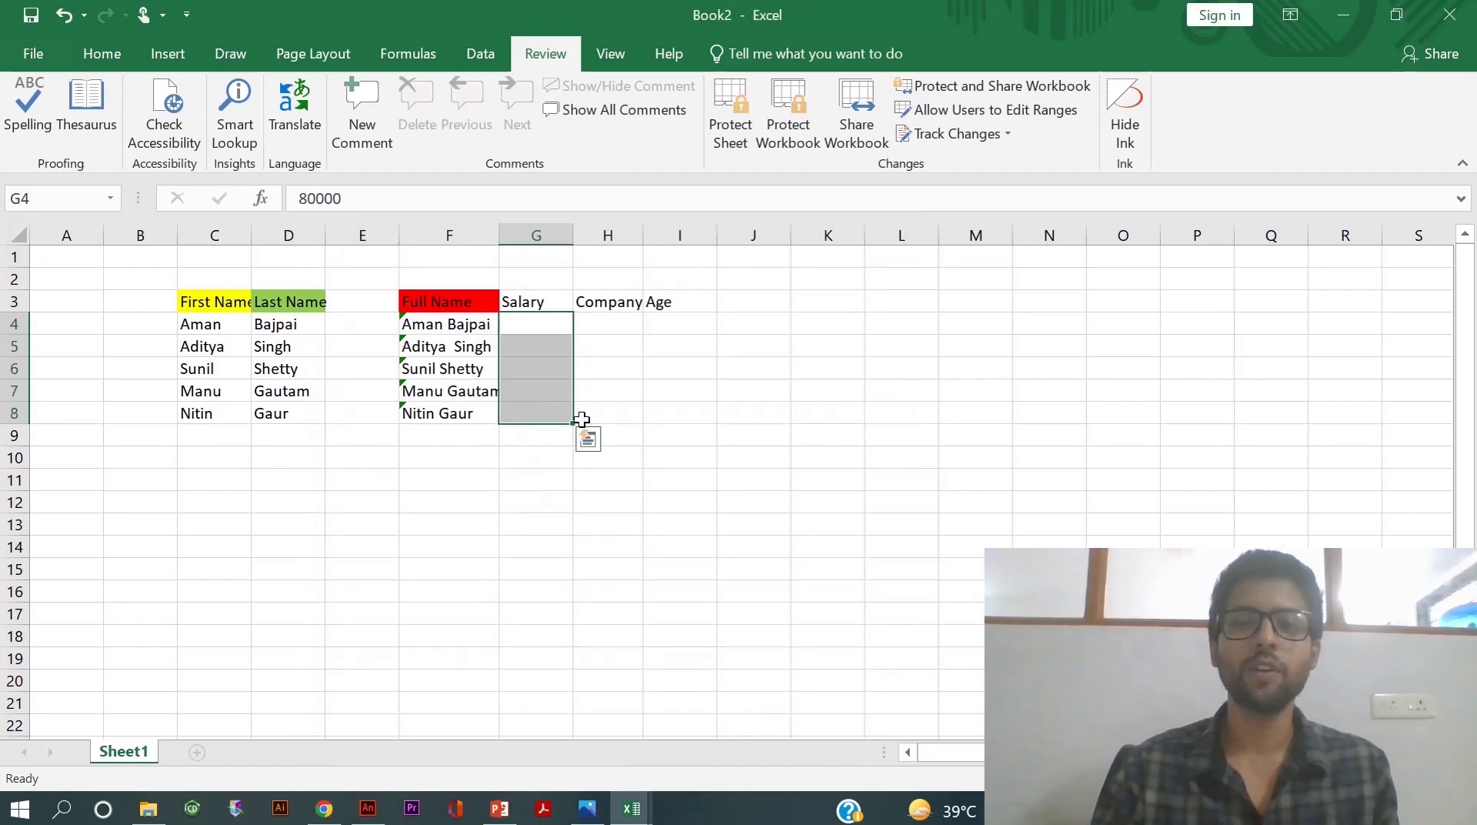
left_click(618, 433)
left_click(538, 344)
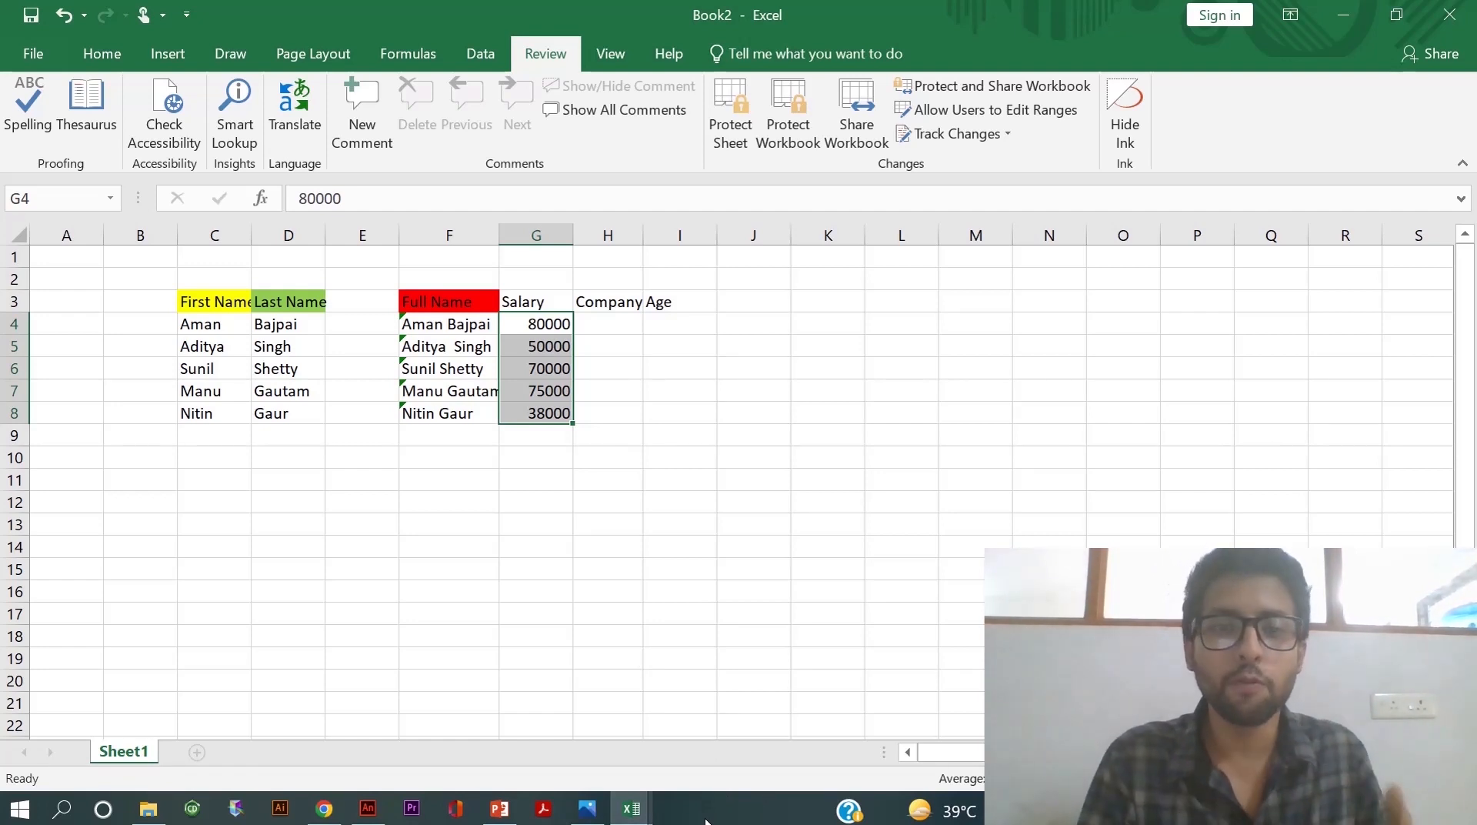
- Enter 00735 in J7 and reopen the cell to see it stored as 735
double_click(760, 398)
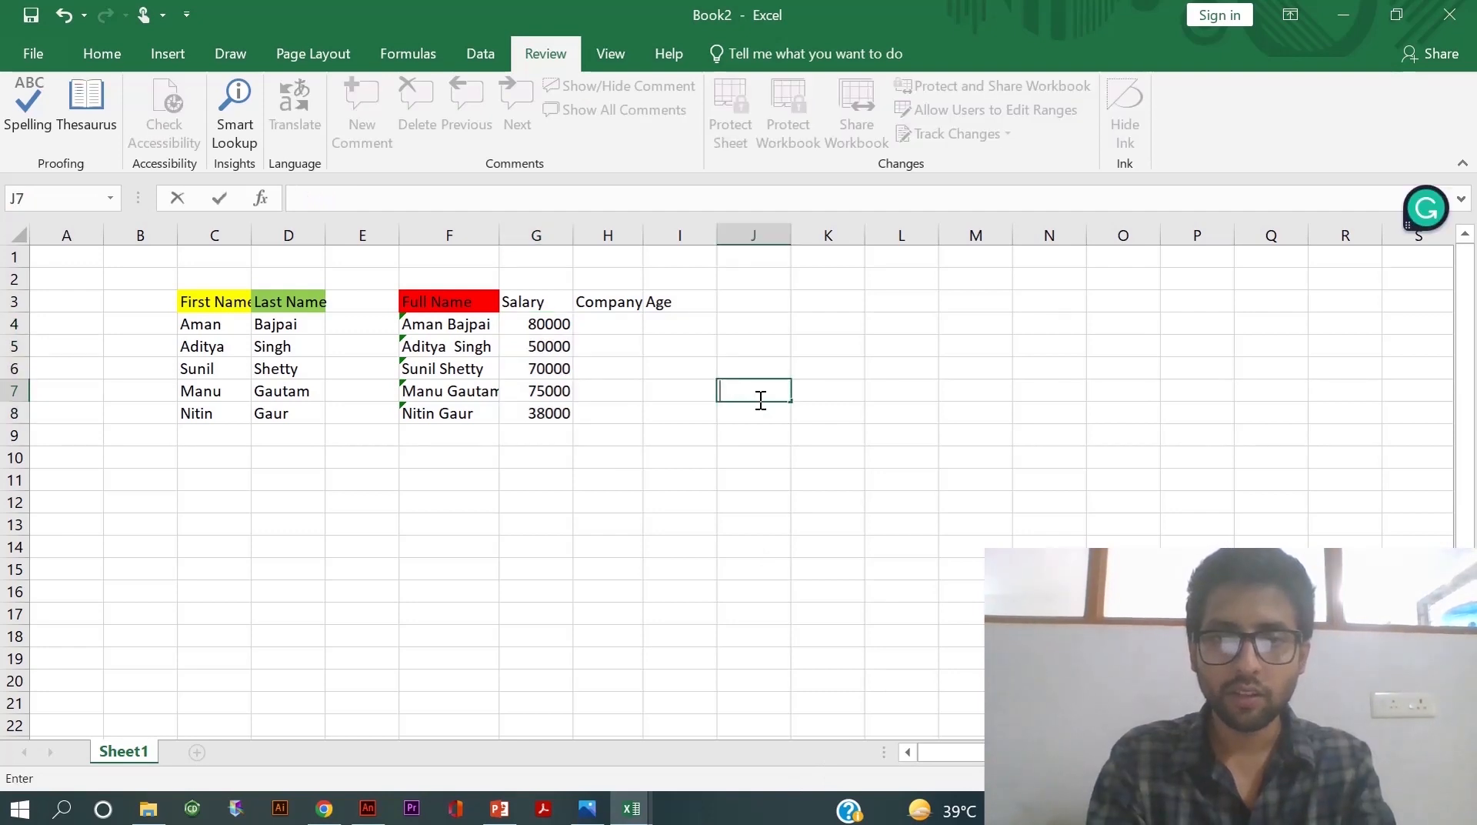
type("00")
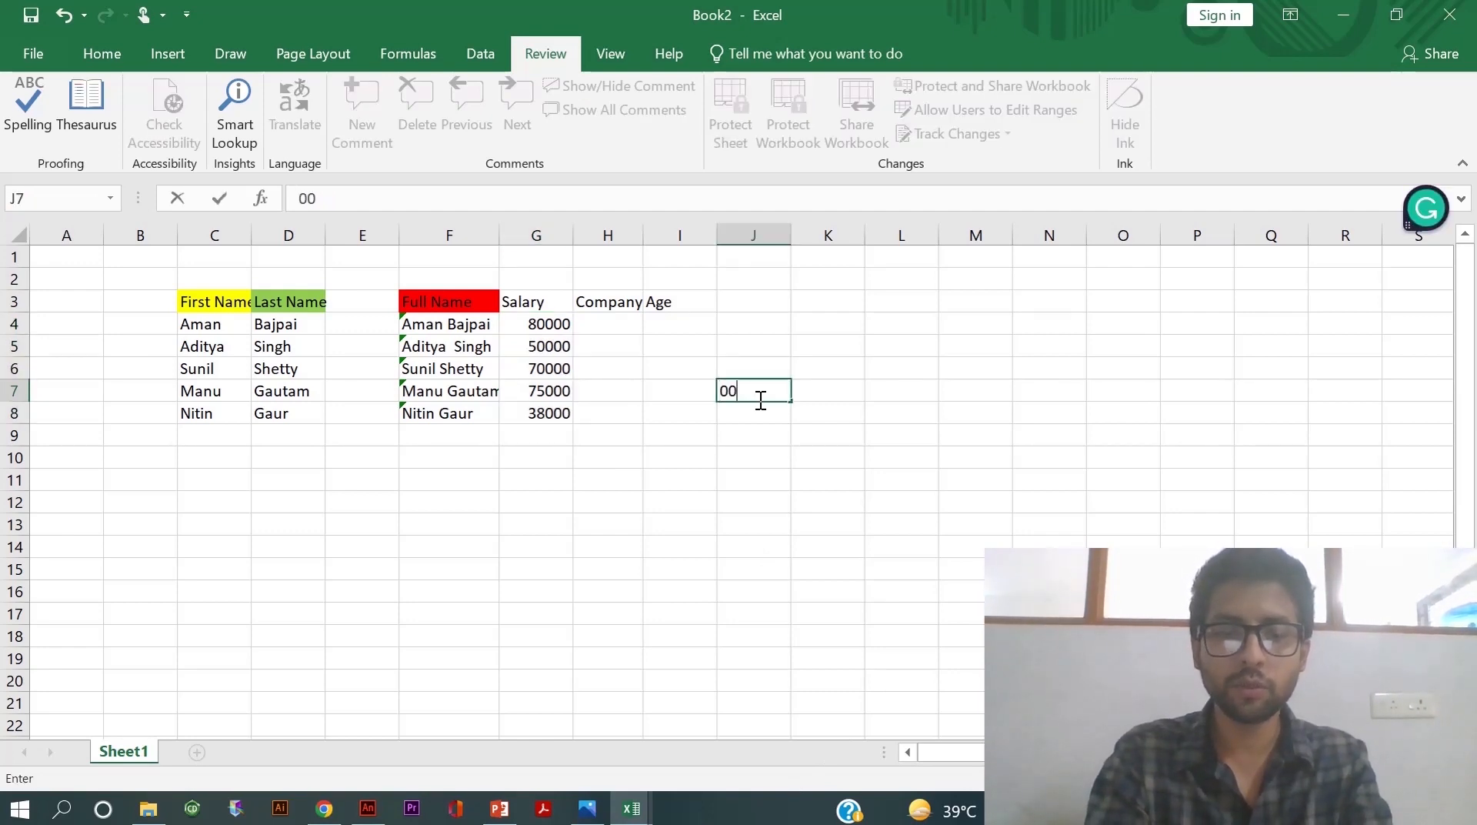
type("735")
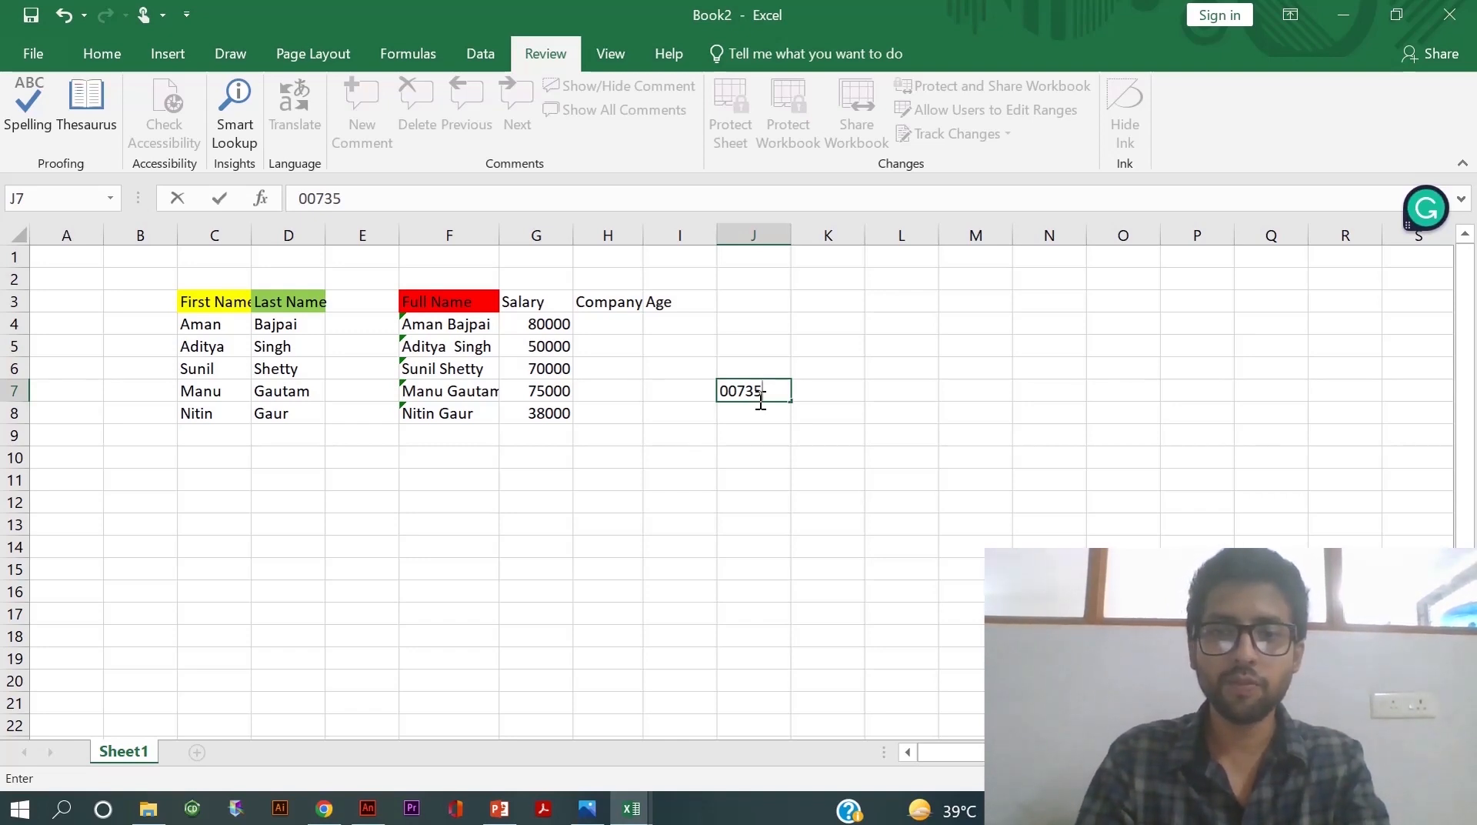
key("Return")
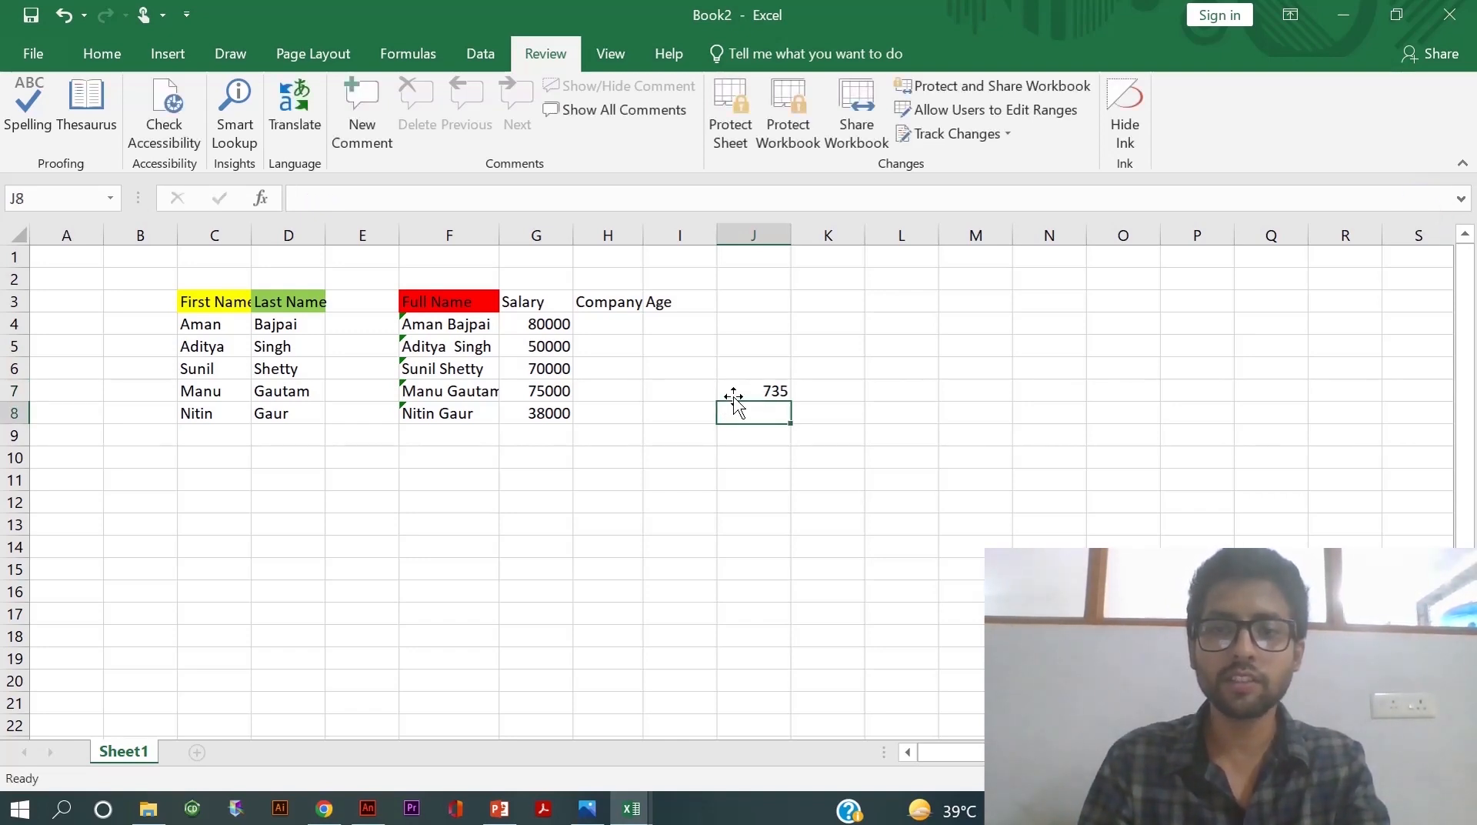
double_click(762, 391)
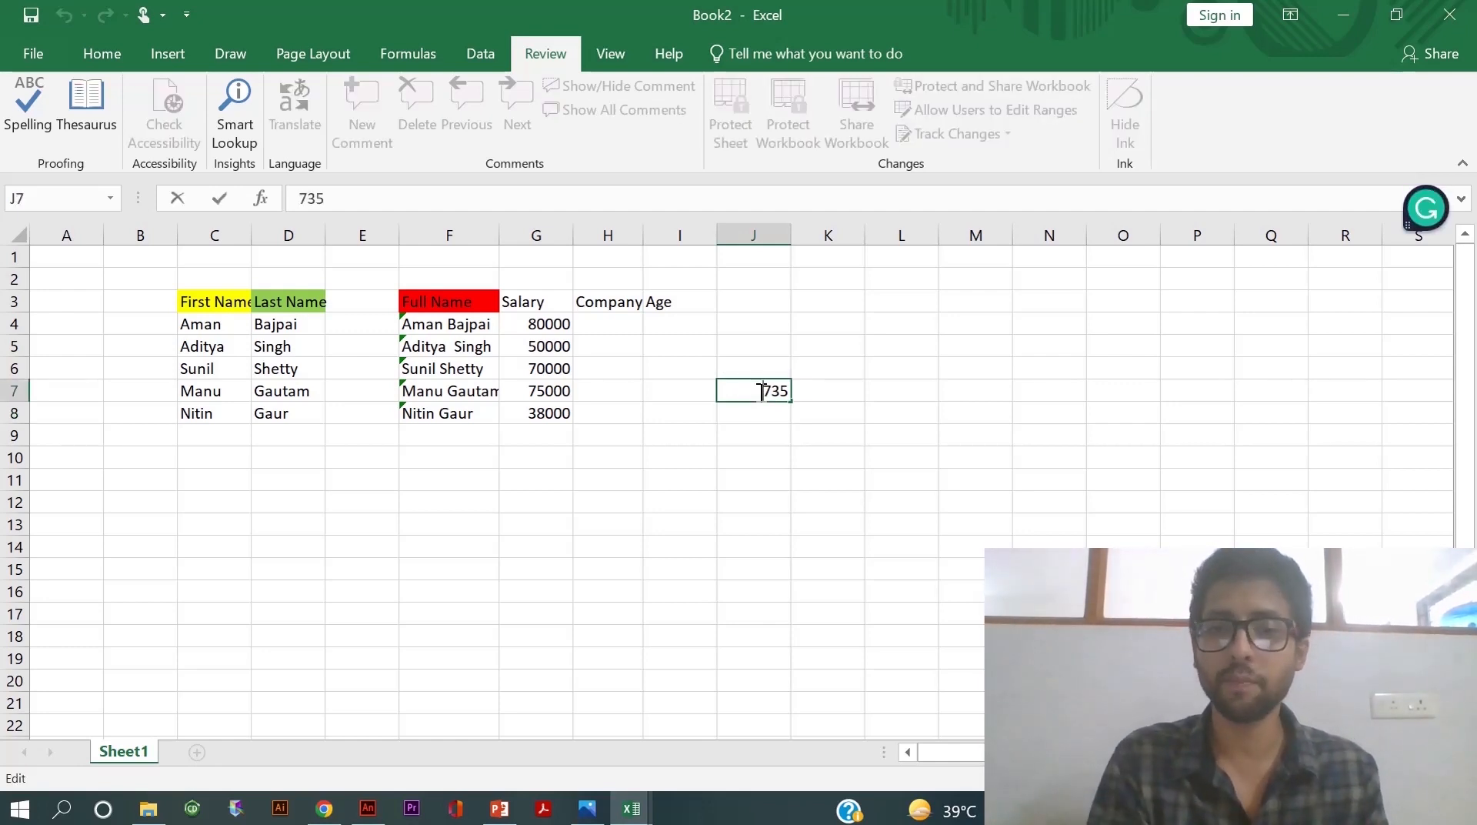
- Give J7 the custom number format ###00000000 so 735 displays as 00000735
right_click(762, 391)
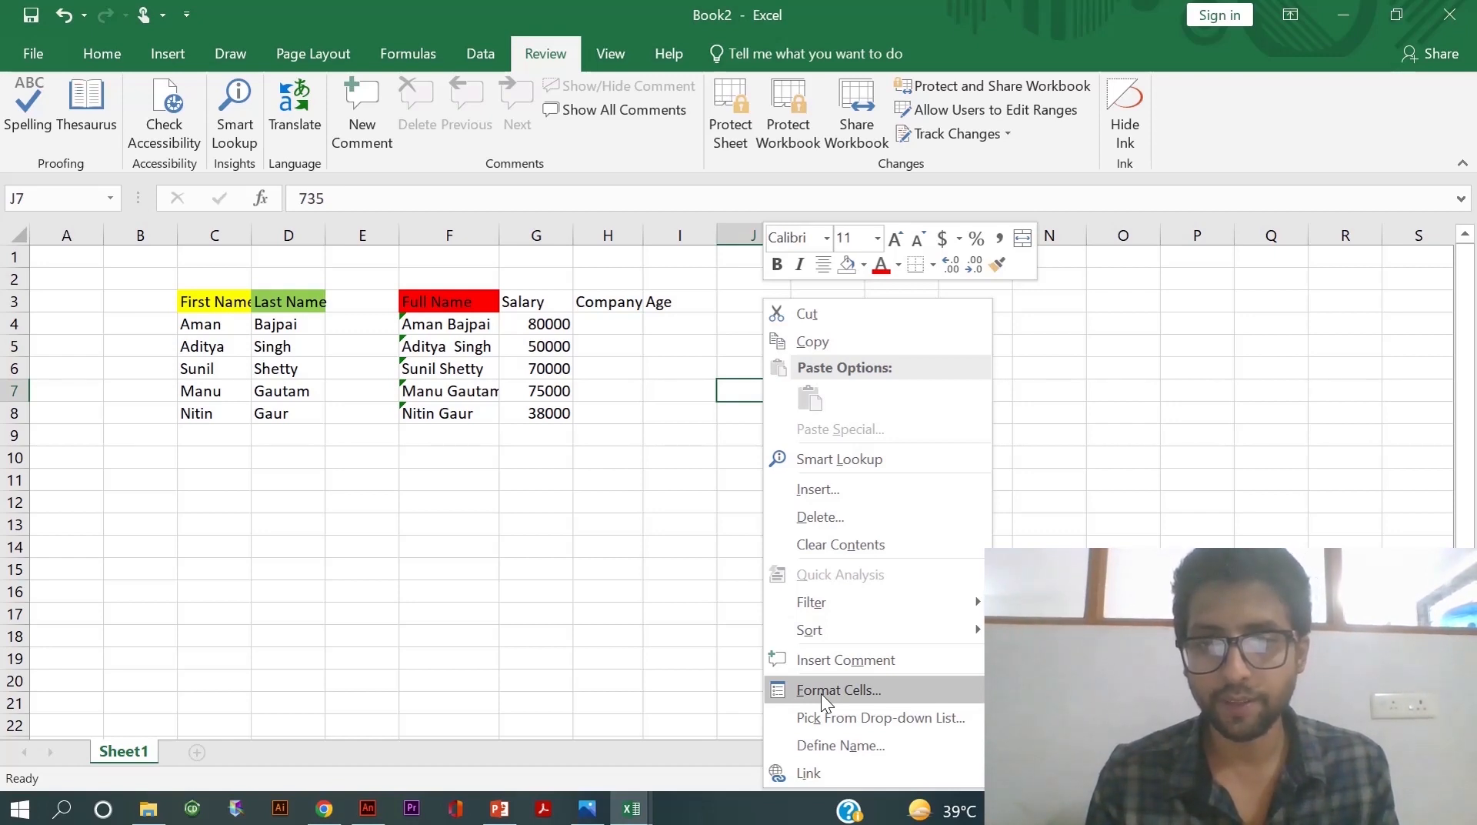
left_click(820, 694)
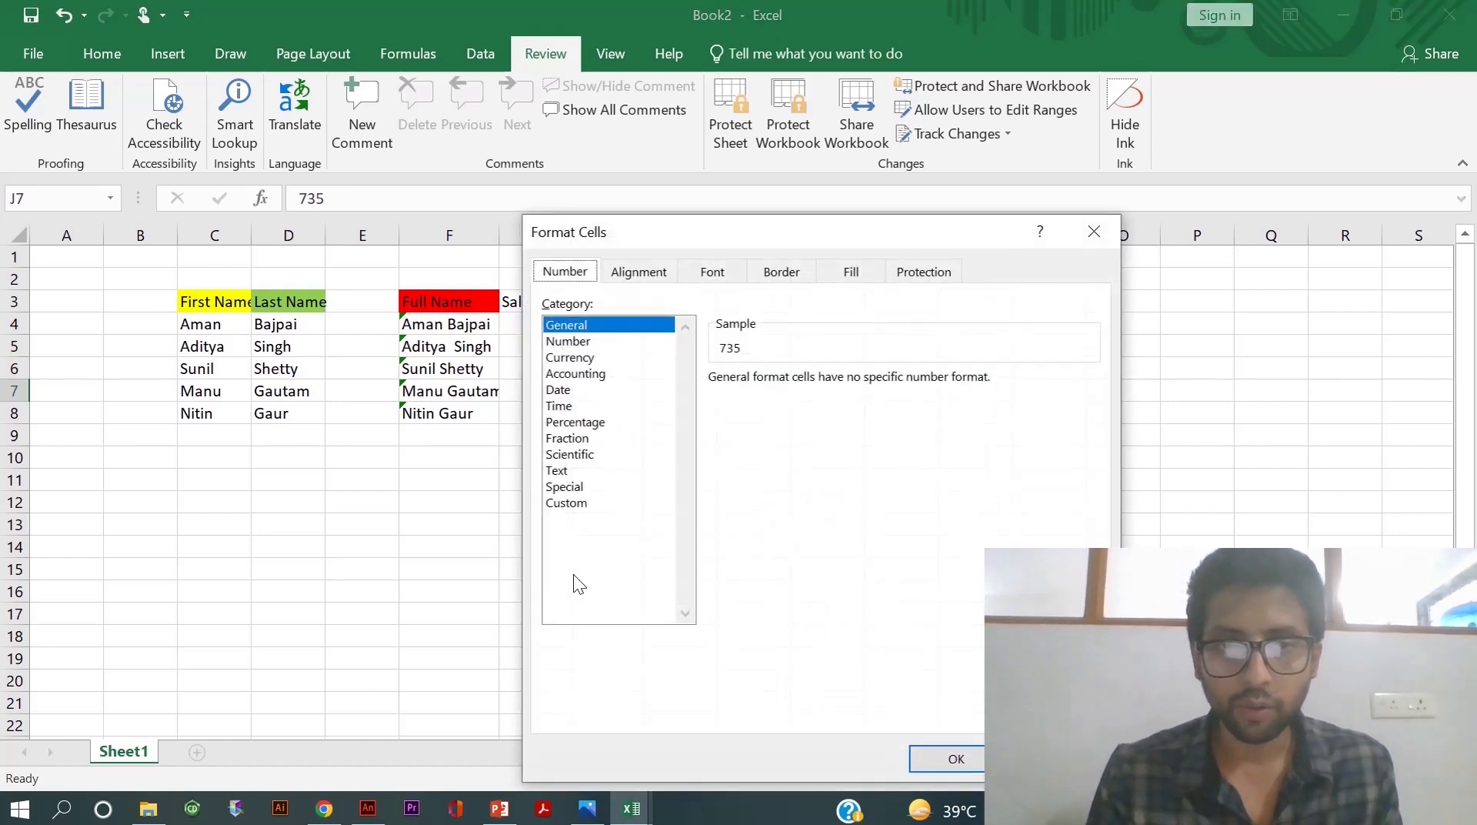
left_click(570, 504)
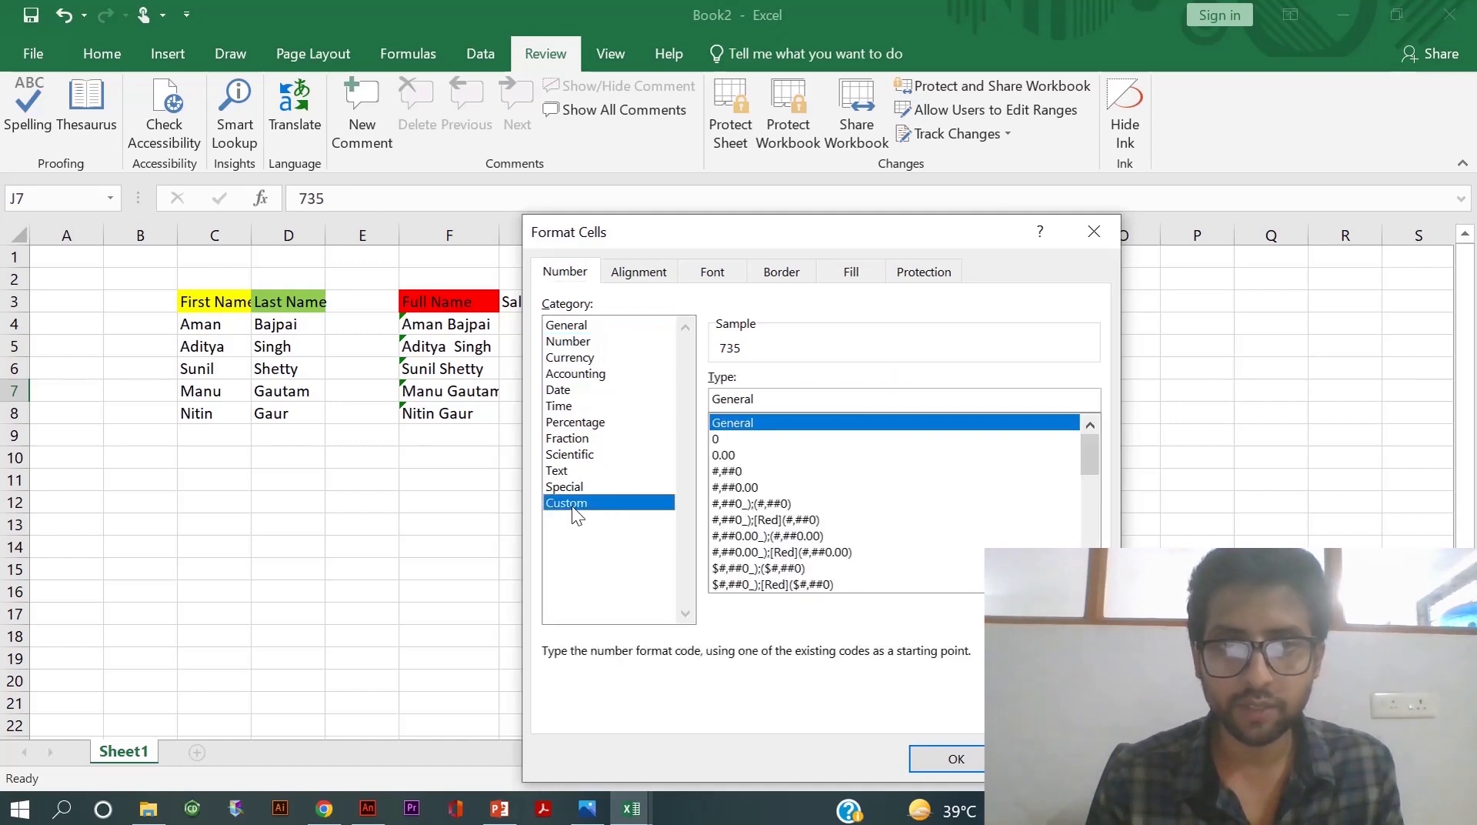
left_click(766, 395)
key("BackSpace")
key("BackSpace")
key("BackSpace")
key("BackSpace")
key("BackSpace")
key("BackSpace")
key("BackSpace")
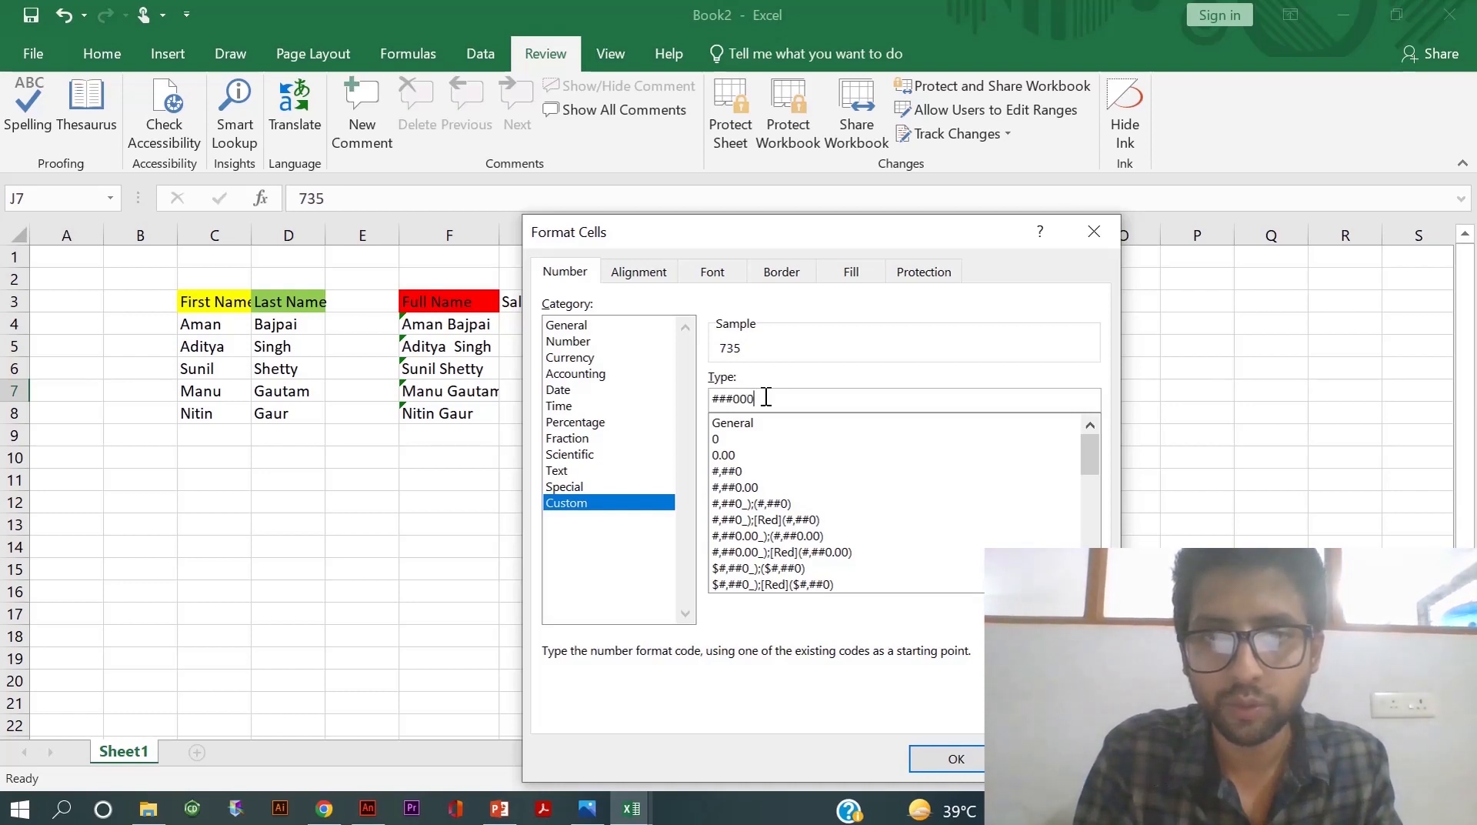
type("0000")
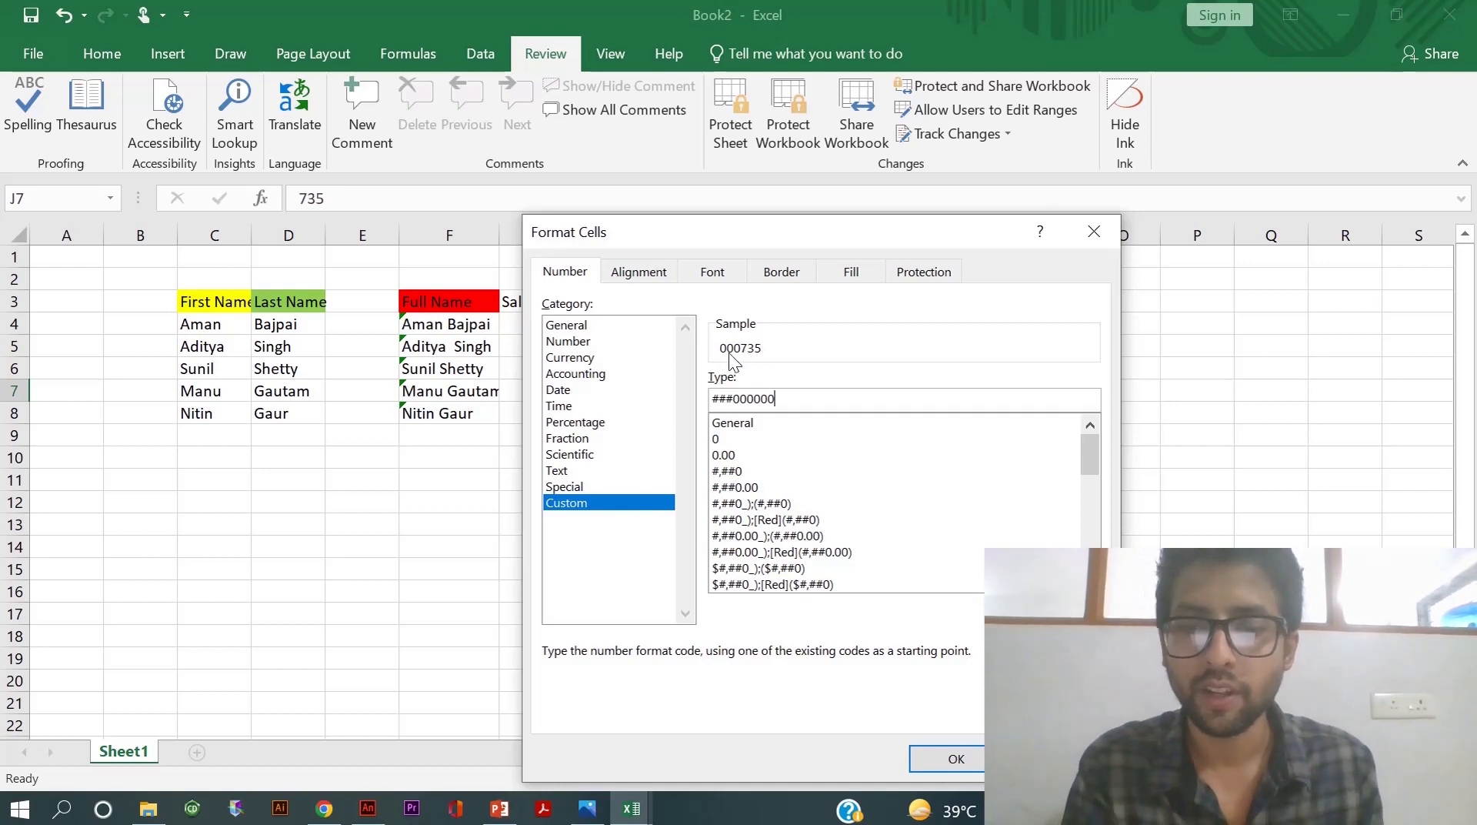
key("BackSpace")
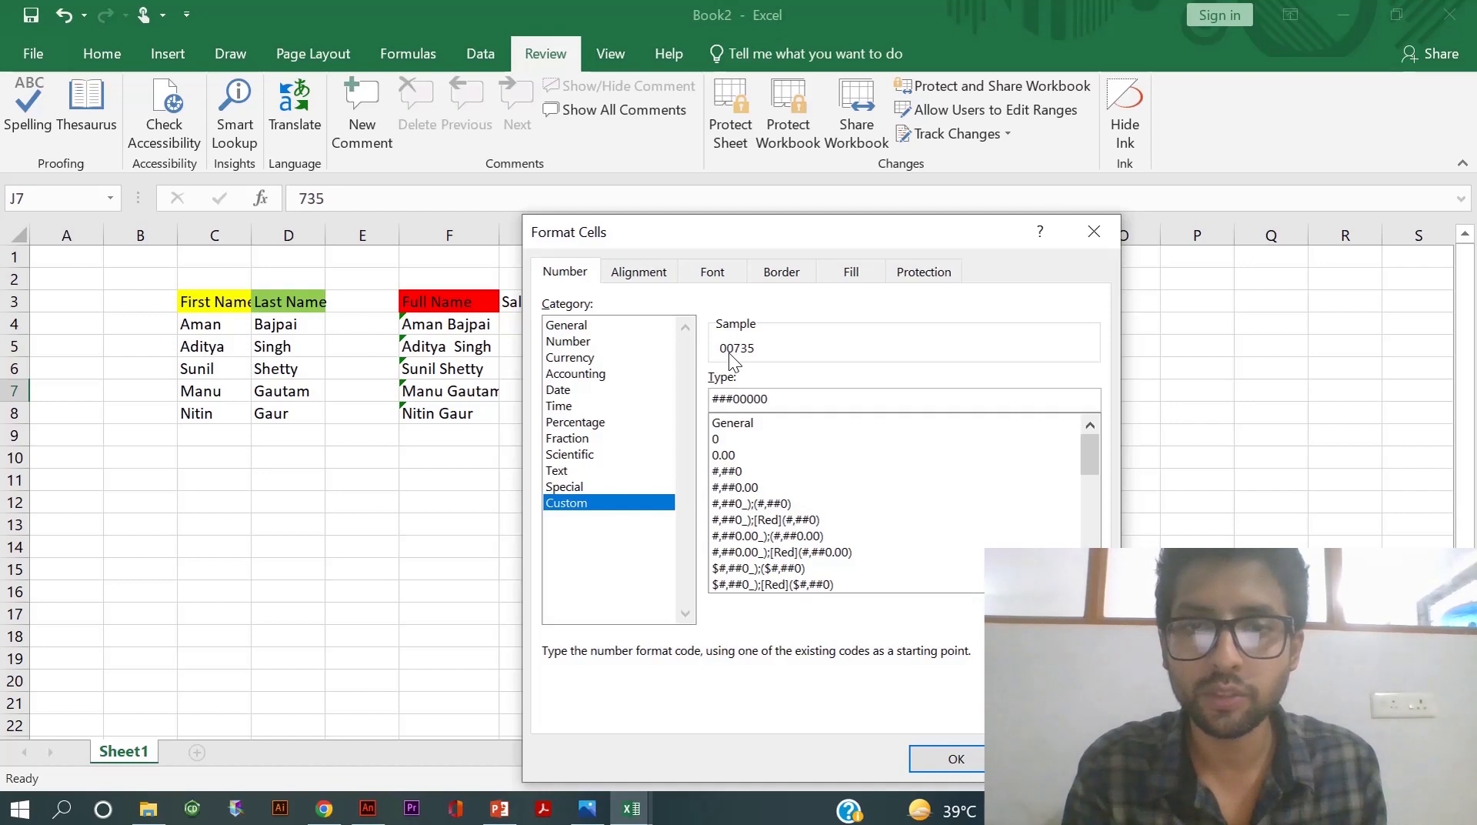
key("BackSpace")
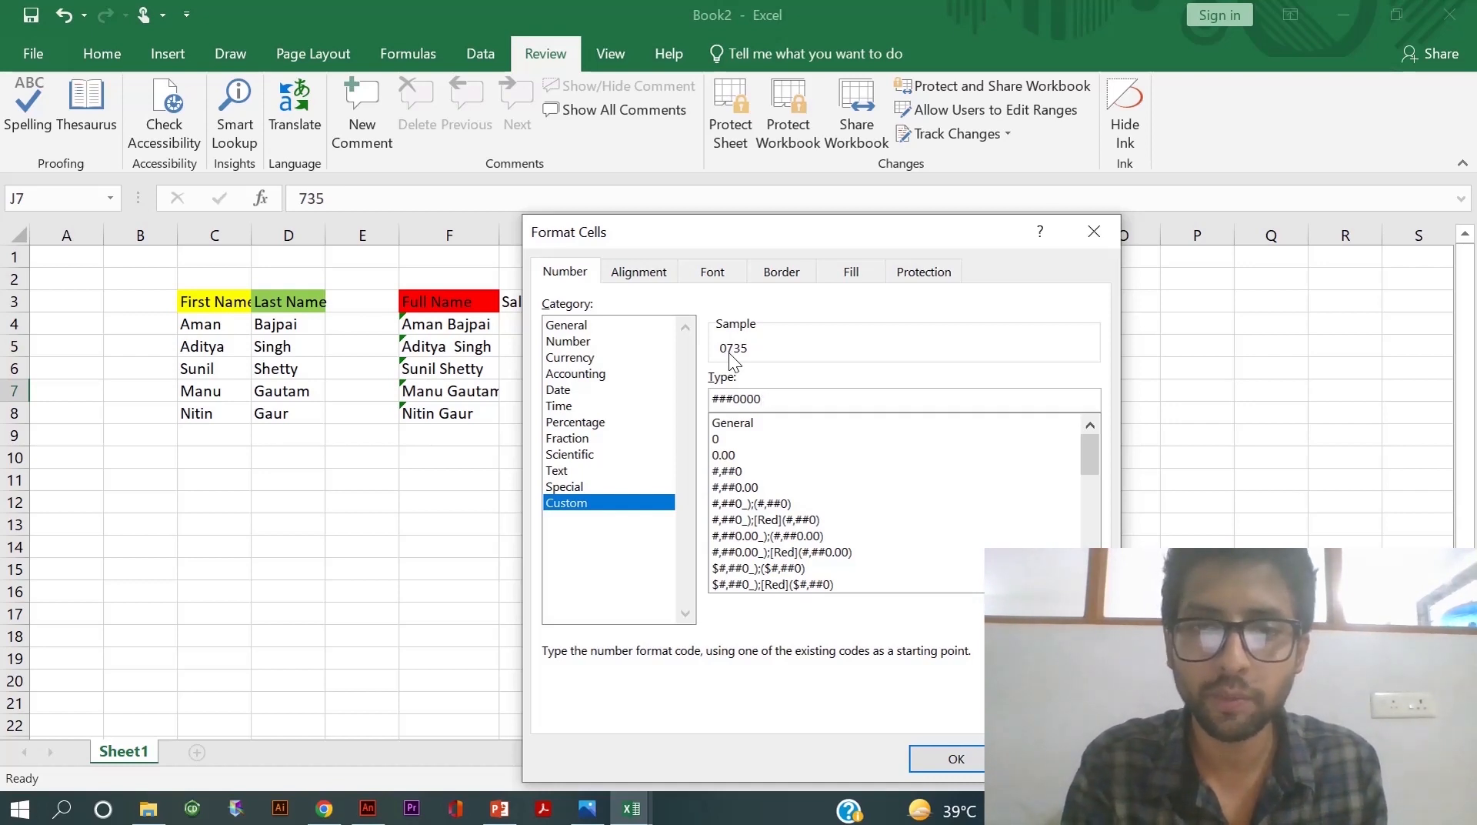
type("0000000")
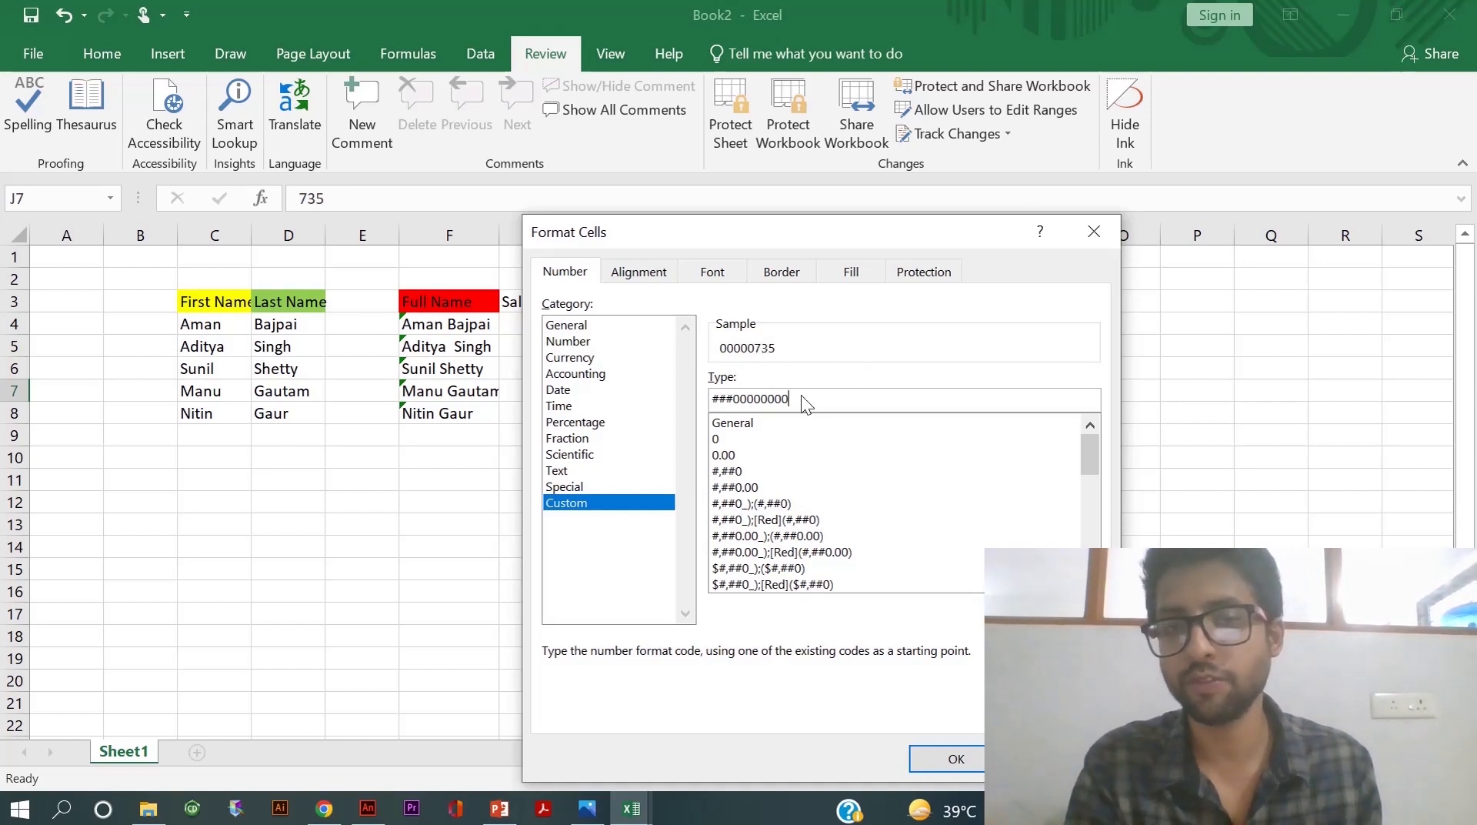
left_click(937, 761)
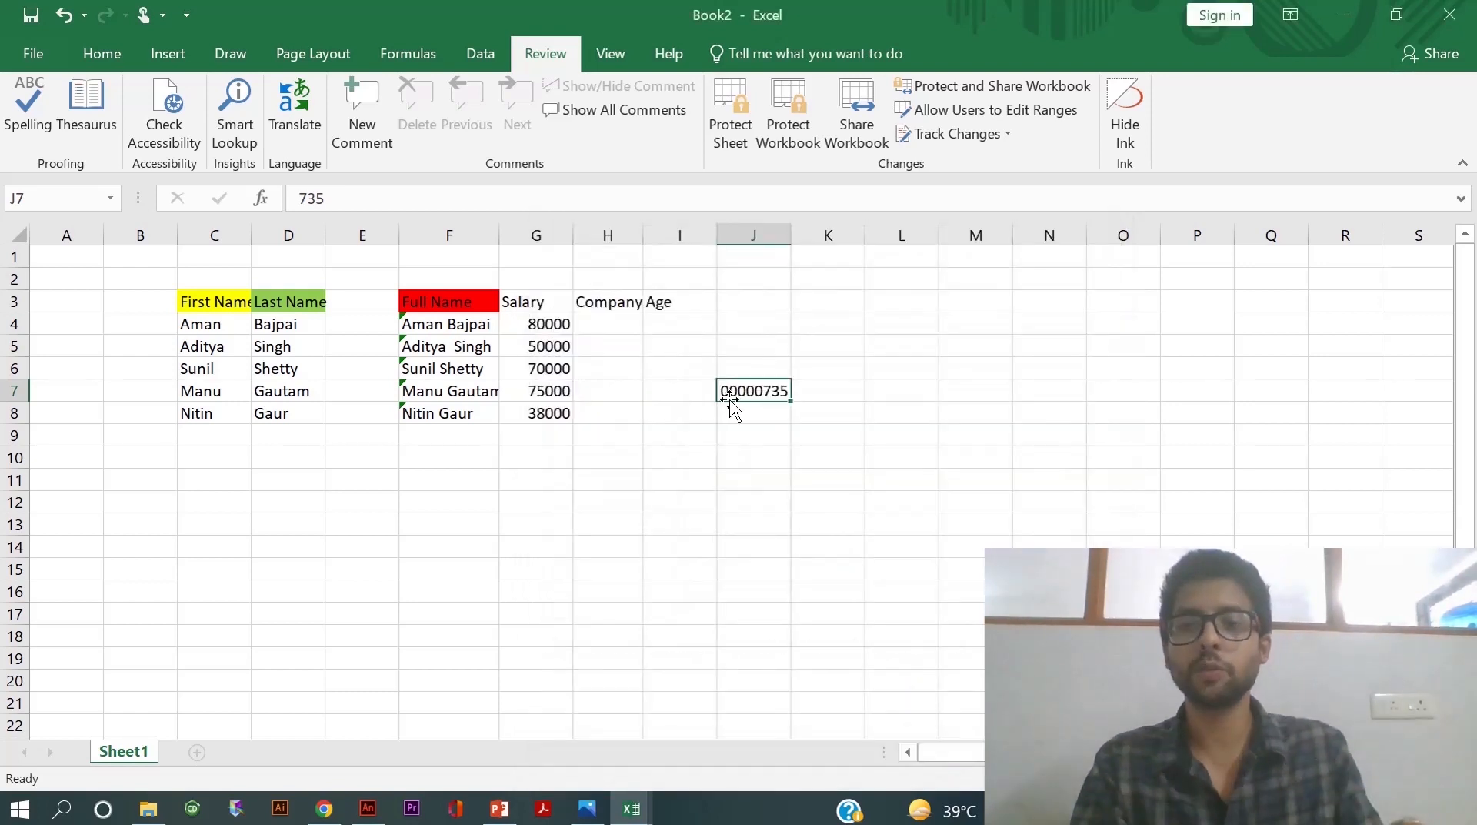